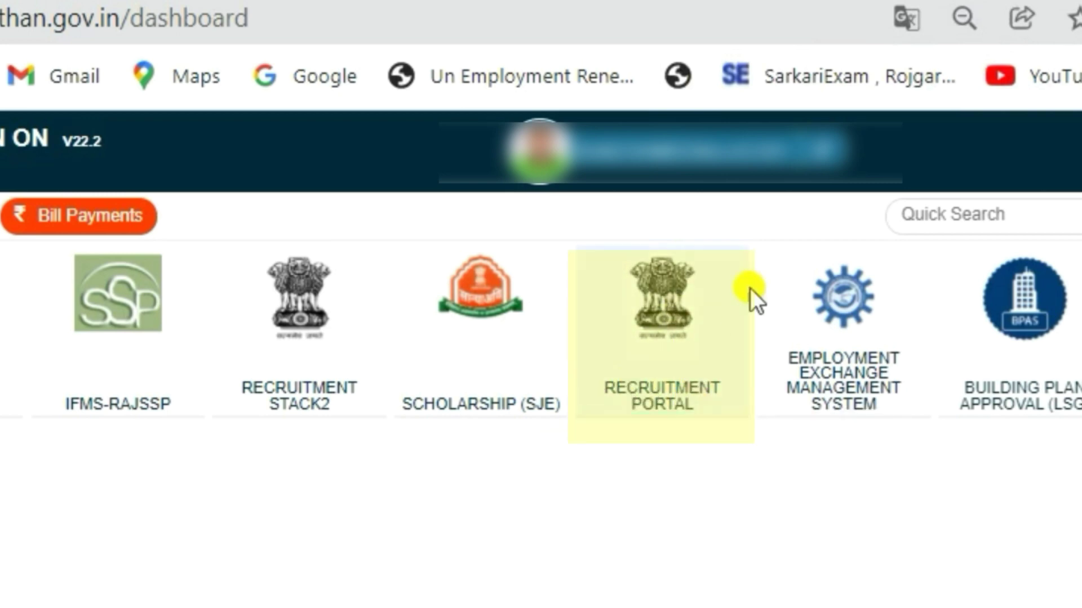
# Step: Open the Recruitment Portal and start an application for the Rajasthan Primary and Upper Primary School Teacher Direct Recruitment, 2021-22
pyautogui.click(687, 357)
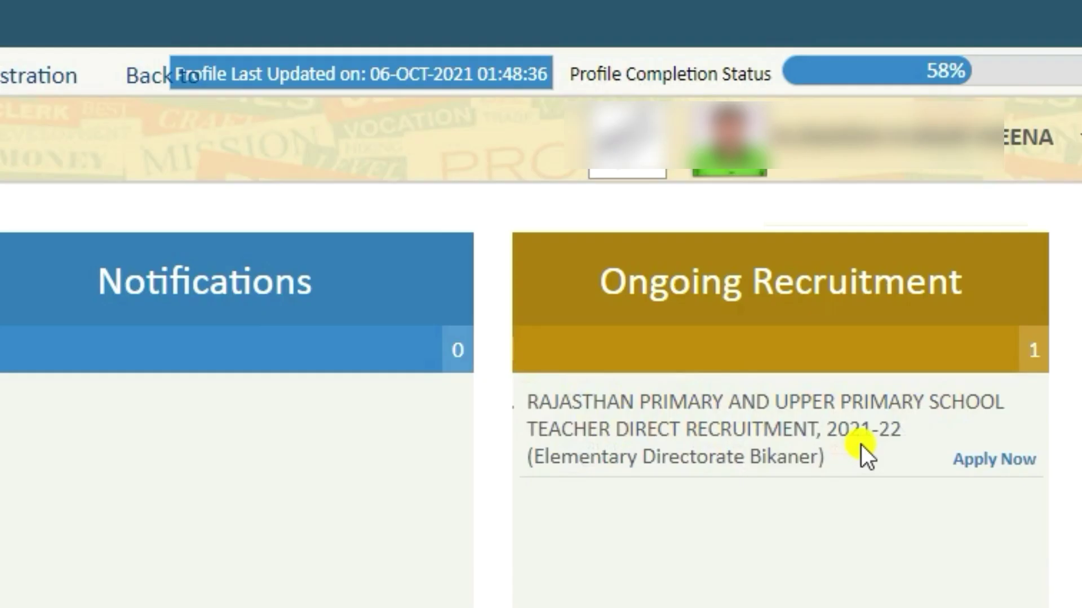
pyautogui.click(1010, 461)
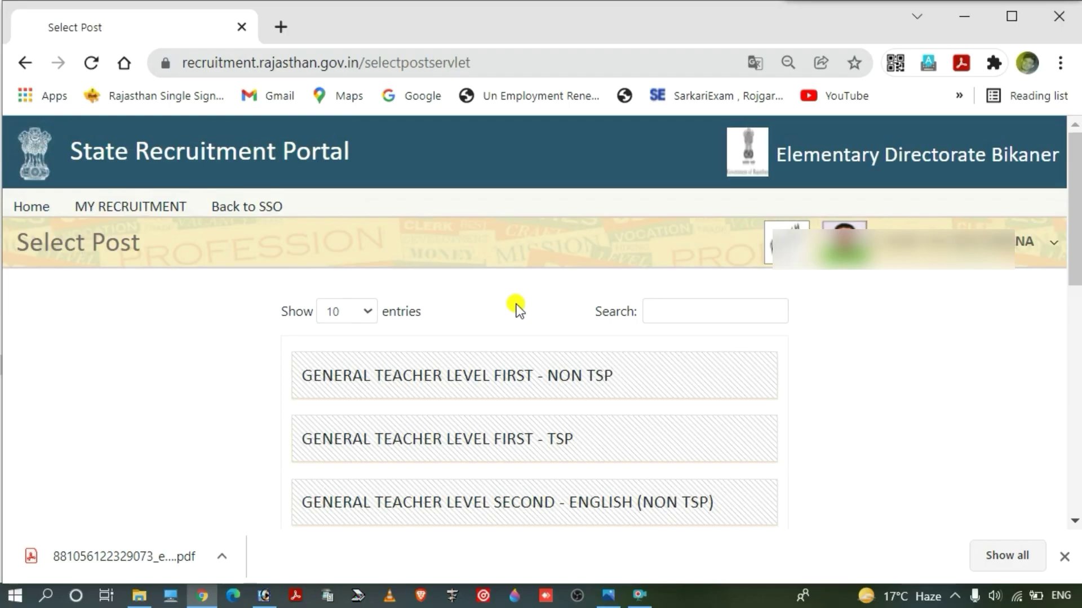
# Step: Browse the available posts and open the application form for GENERAL TEACHER LEVEL FIRST - NON TSP
pyautogui.scroll(-1, 517, 309)
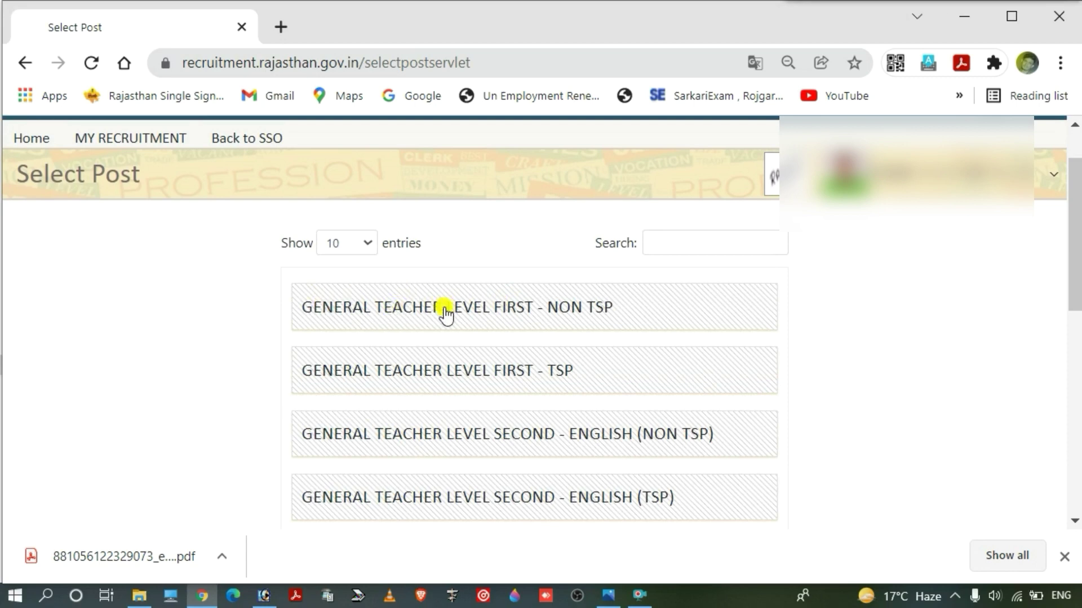
pyautogui.scroll(-3, 563, 334)
pyautogui.scroll(-2, 457, 354)
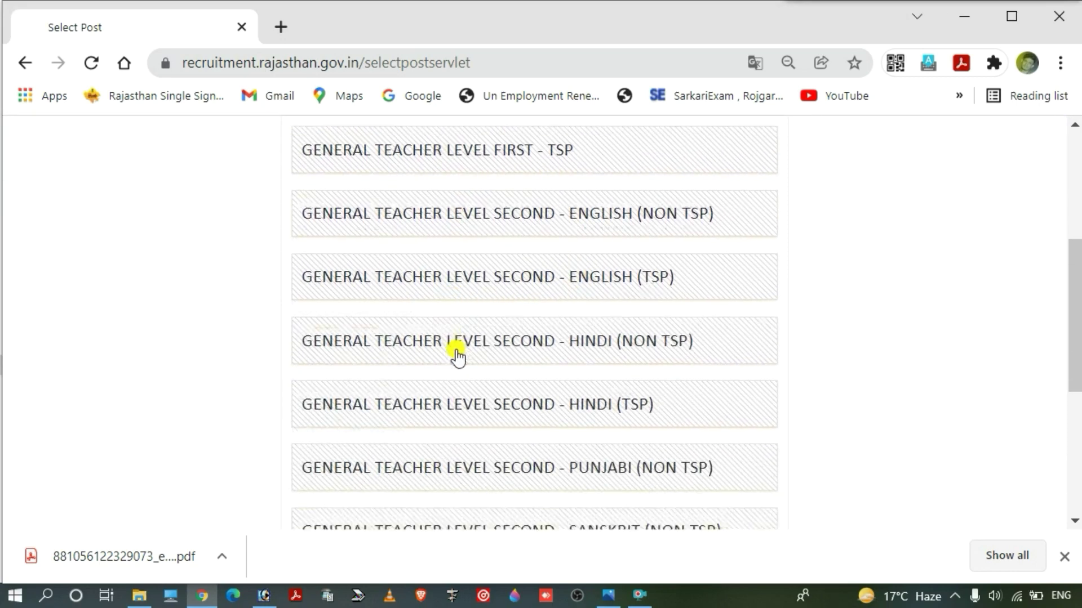
pyautogui.scroll(-1, 580, 379)
pyautogui.scroll(5, 530, 384)
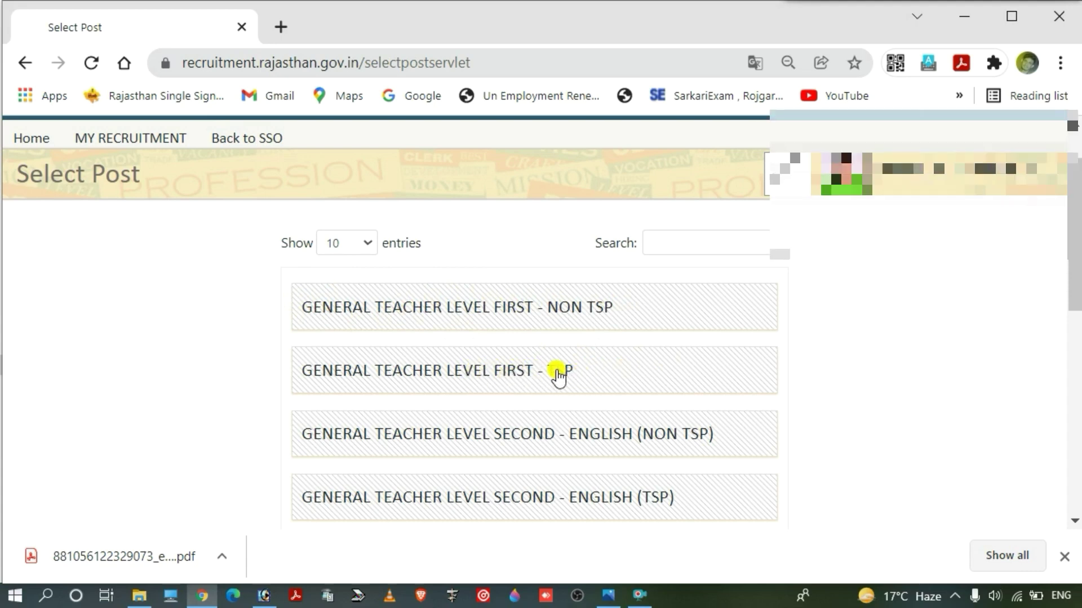
pyautogui.scroll(-2, 558, 377)
pyautogui.scroll(-4, 654, 369)
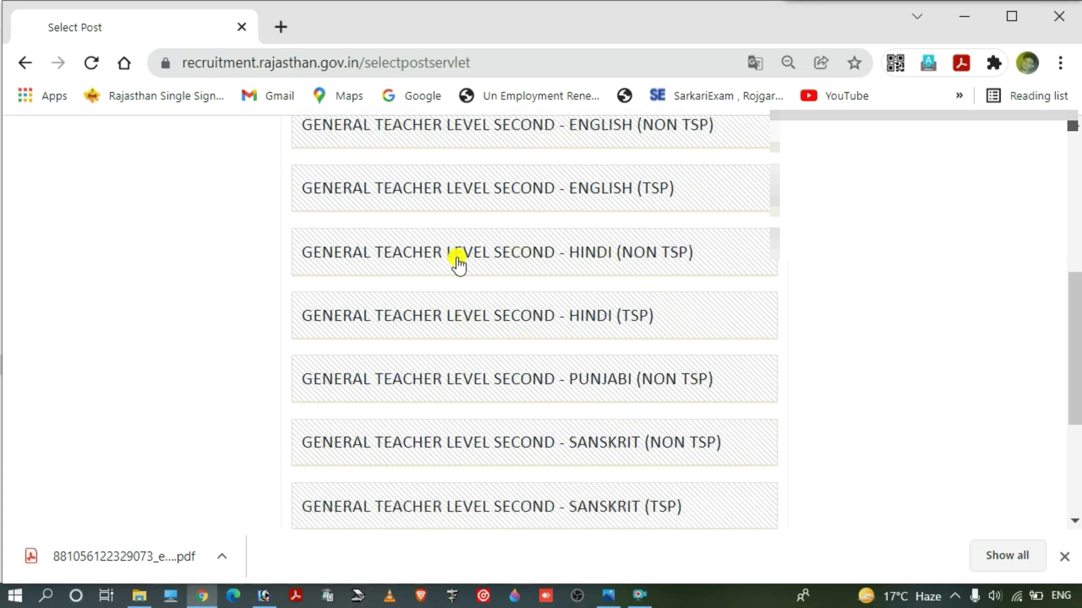
pyautogui.scroll(6, 625, 286)
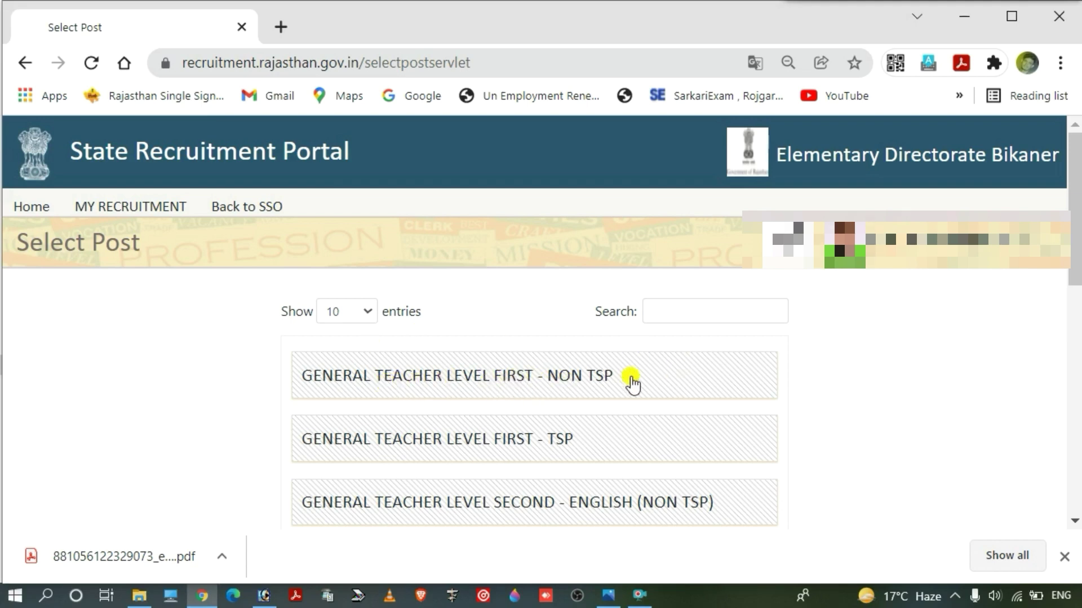
pyautogui.click(524, 376)
pyautogui.press('Return')
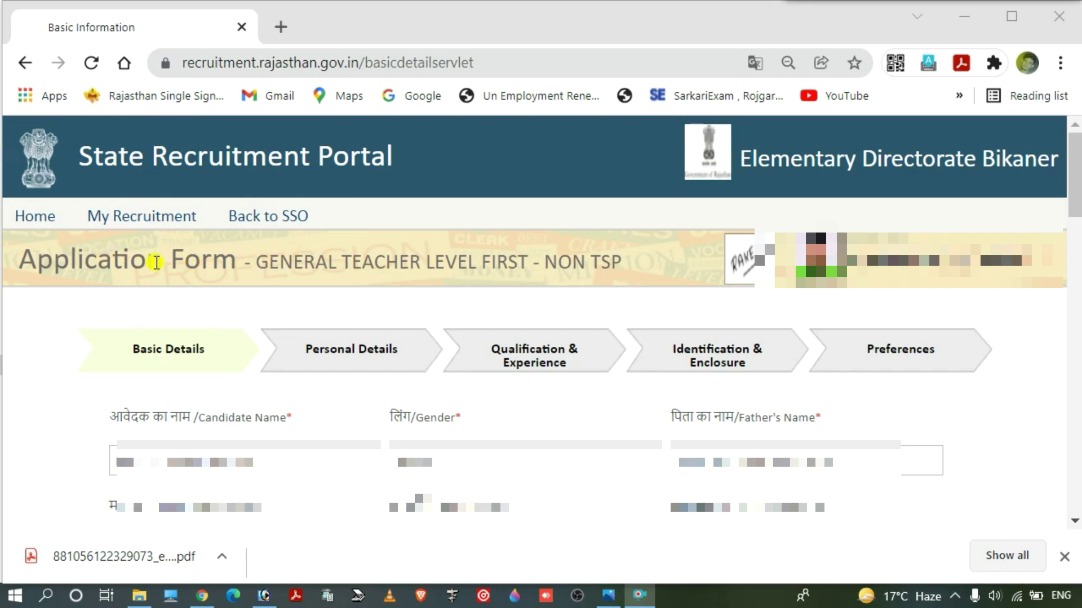
# Step: Check the post title in the application form heading and look over the form's stages, starting with Basic Details
pyautogui.moveTo(235, 258); pyautogui.dragTo(590, 269)
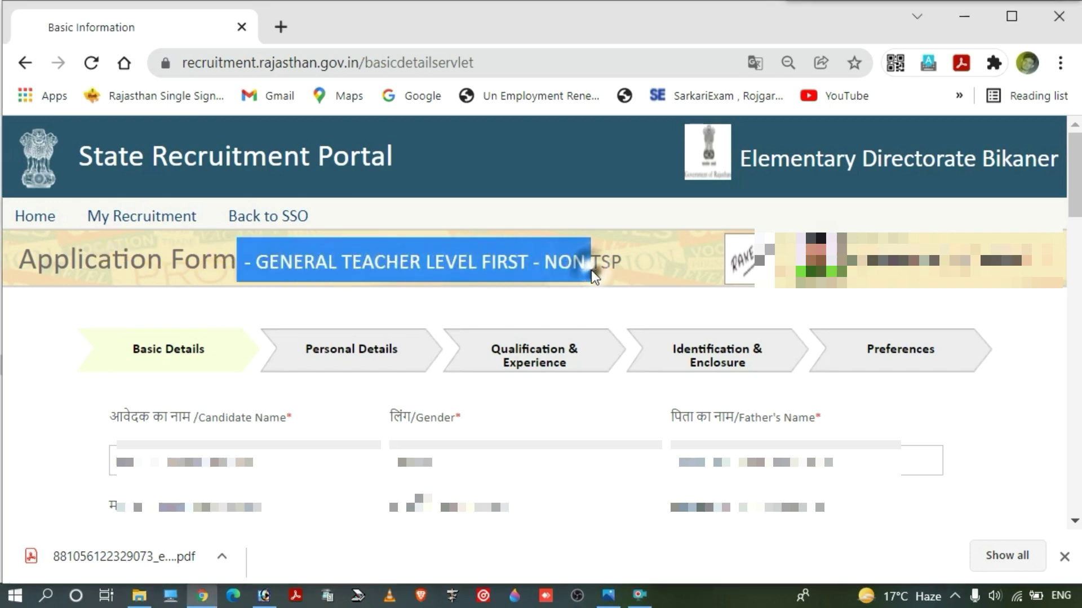
pyautogui.click(647, 273)
pyautogui.scroll(-1, 447, 285)
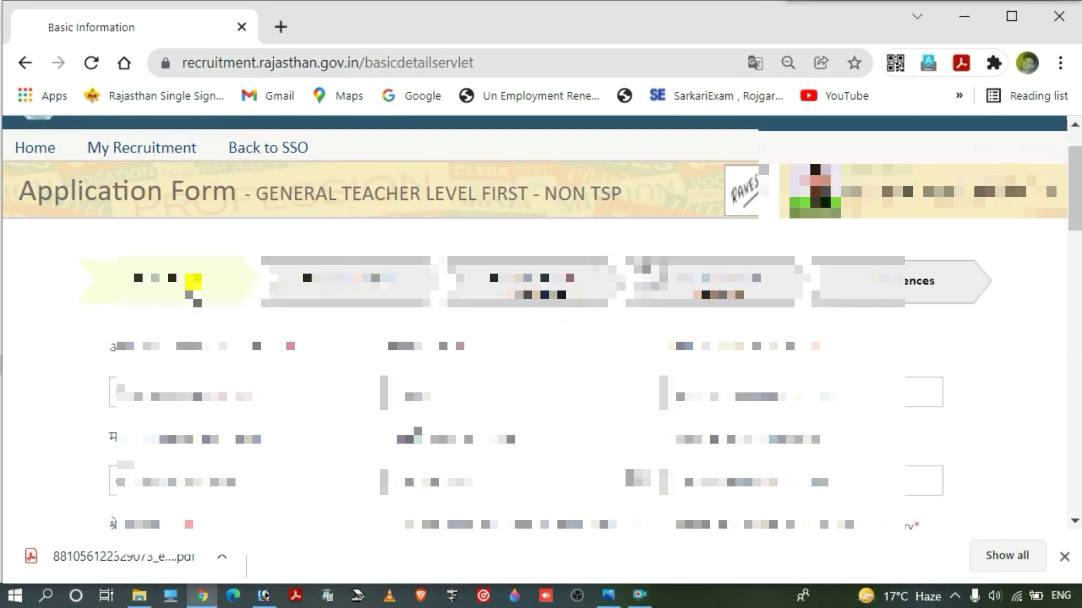
pyautogui.scroll(-1, 181, 283)
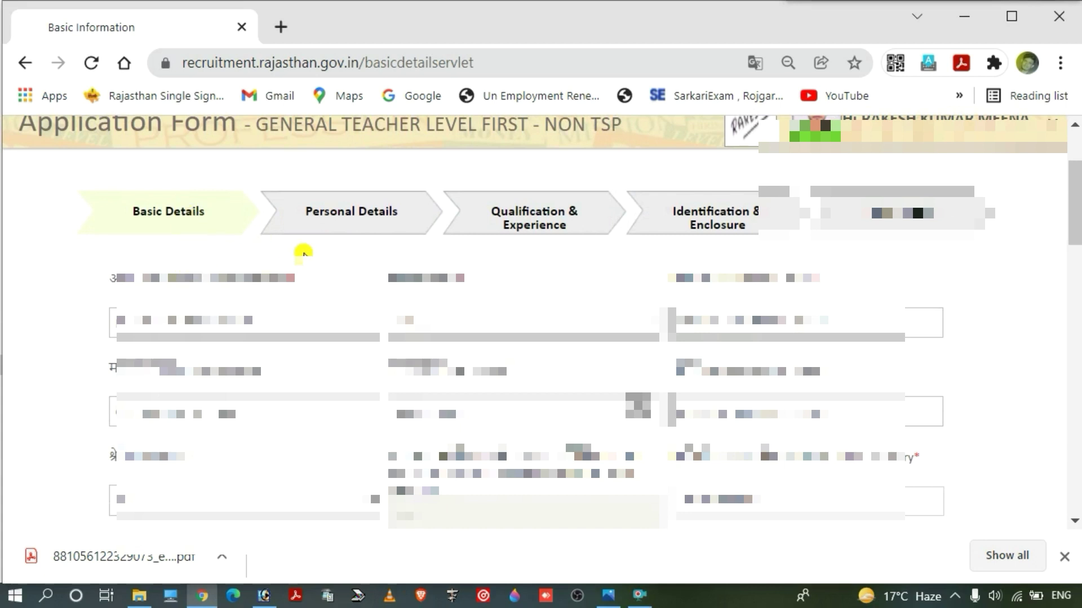
pyautogui.scroll(-1, 303, 253)
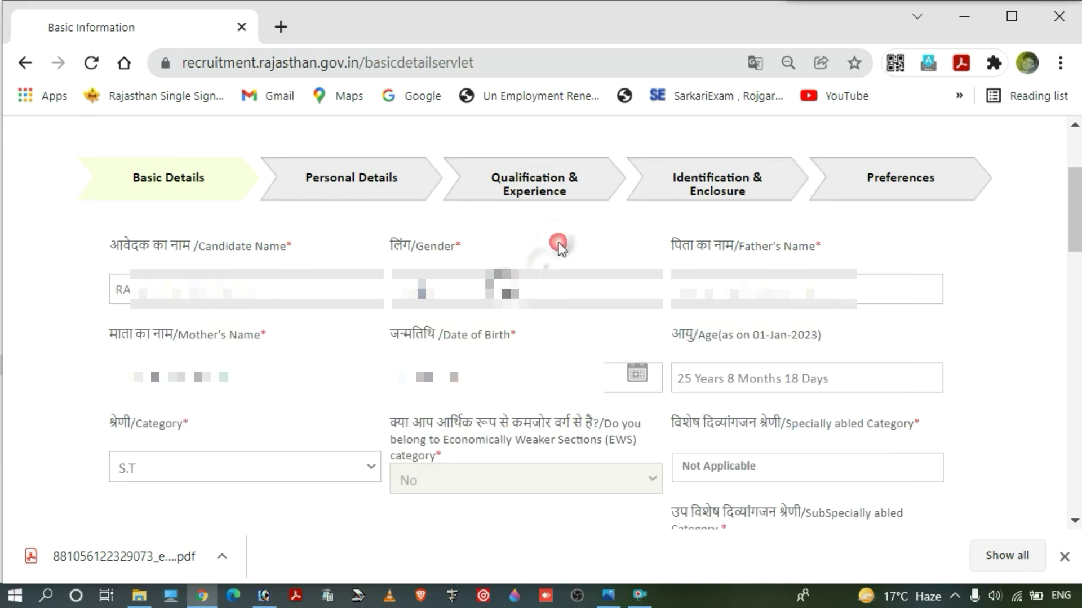
# Step: Review the prefilled gender, father's name and mother's name in the Basic Details
pyautogui.click(447, 291)
pyautogui.click(446, 357)
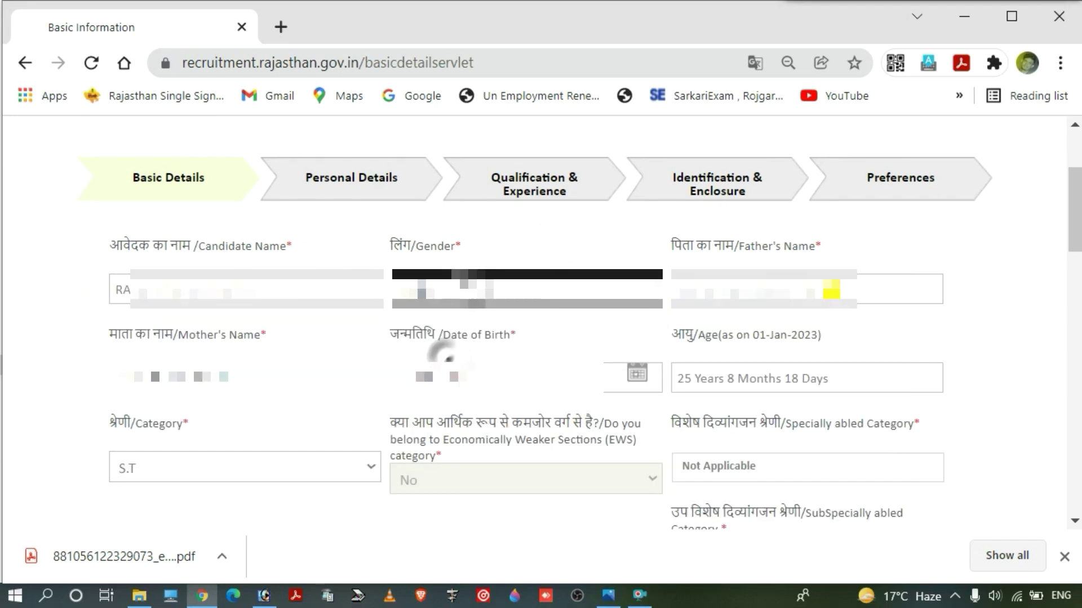
pyautogui.click(831, 288)
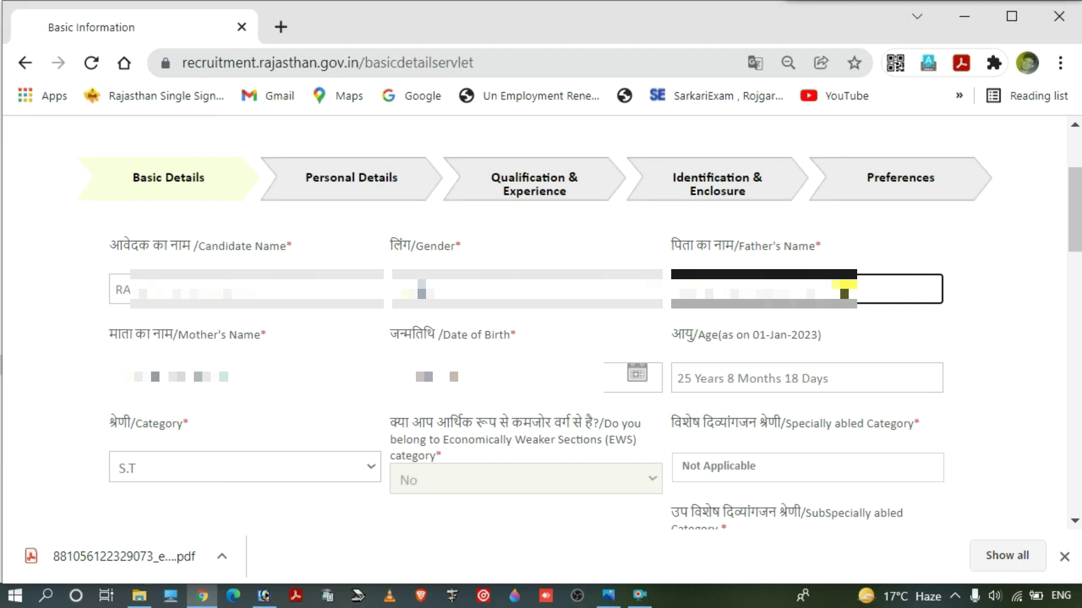
pyautogui.moveTo(844, 292); pyautogui.dragTo(679, 299)
pyautogui.click(854, 300)
pyautogui.scroll(-1, 194, 343)
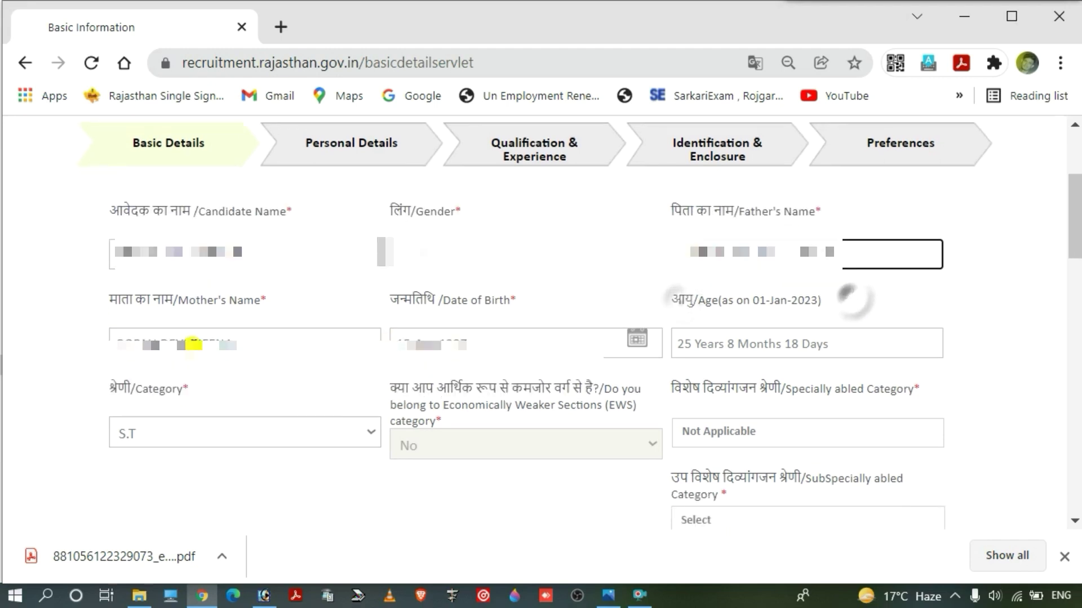
pyautogui.moveTo(115, 342); pyautogui.dragTo(219, 344)
pyautogui.click(254, 341)
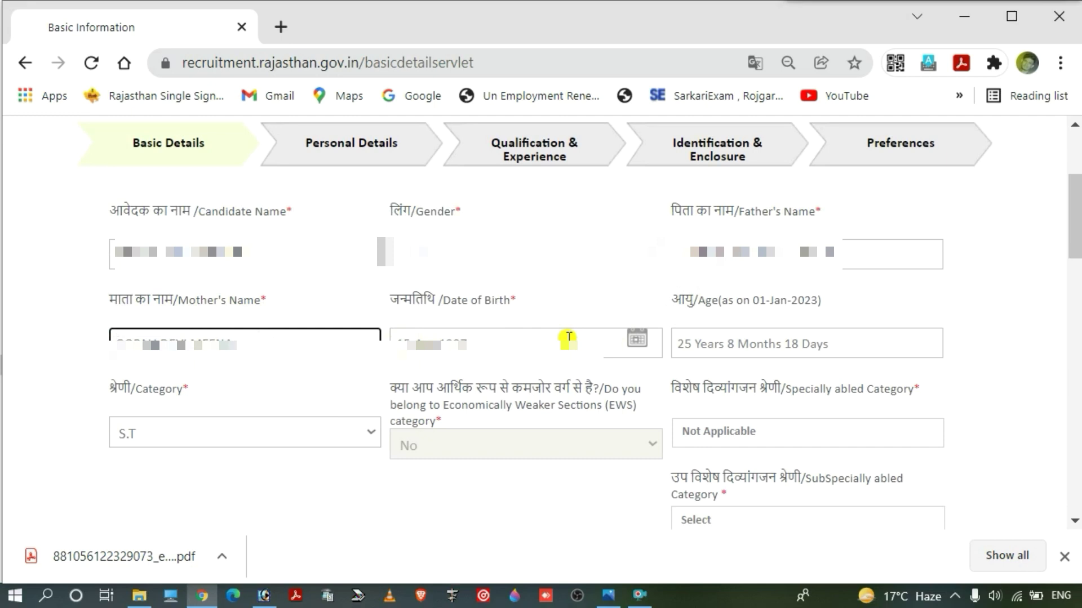
# Step: Check the candidate's calculated age and the reference date it is based on
pyautogui.moveTo(672, 343); pyautogui.dragTo(835, 340)
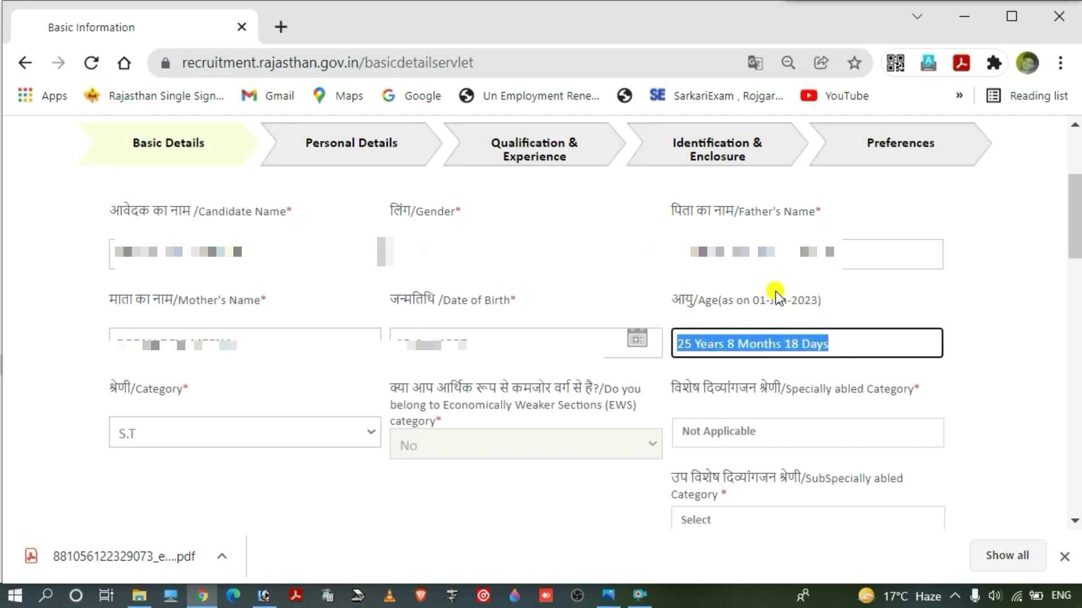
pyautogui.click(699, 313)
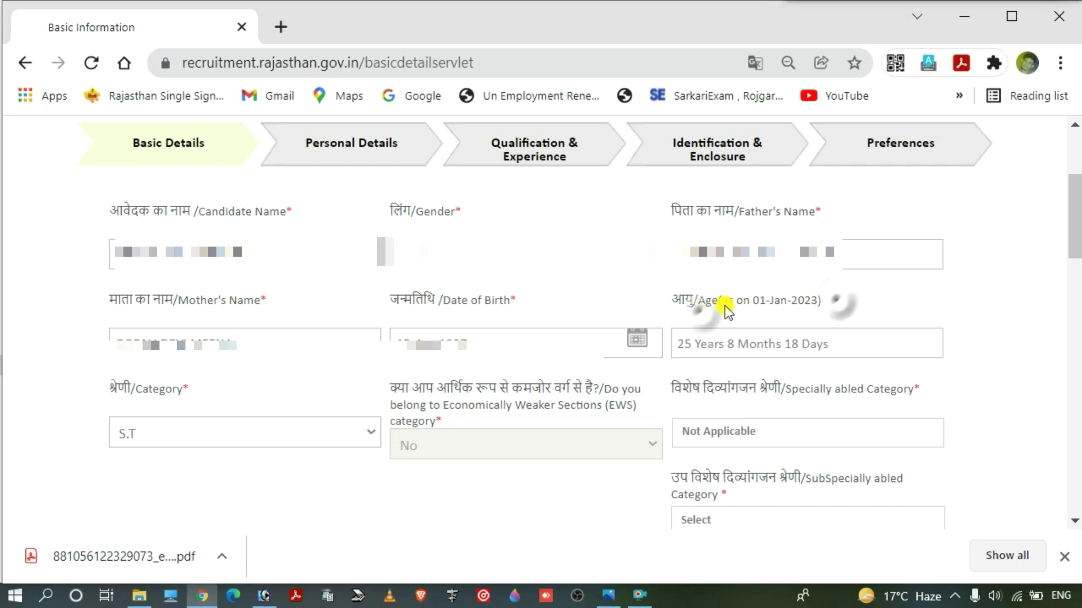
pyautogui.moveTo(723, 304); pyautogui.dragTo(887, 307)
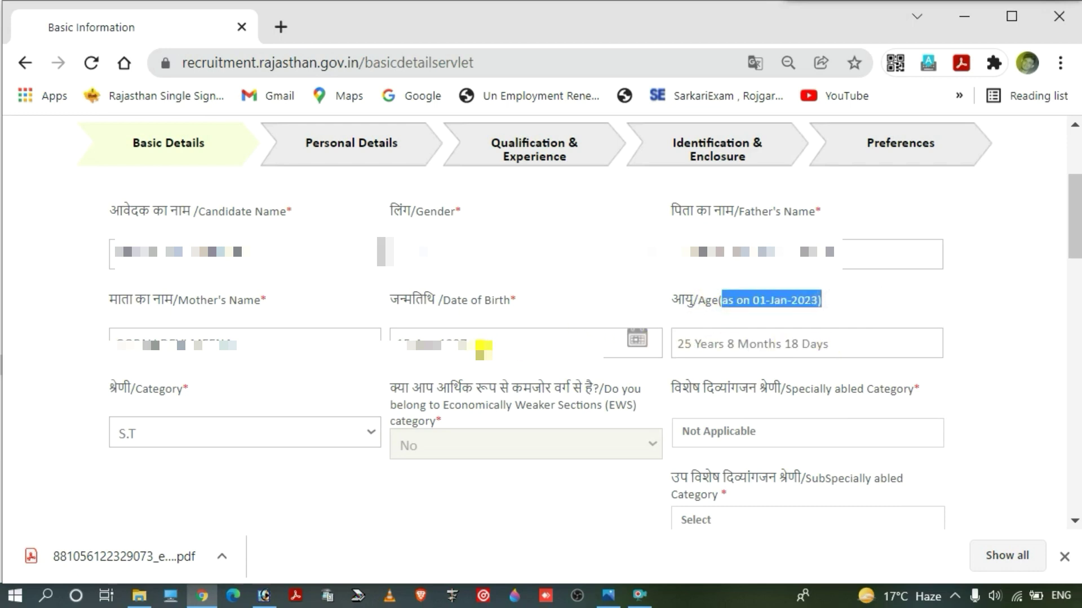
# Step: Choose S.T as the category and check that Not Applicable is ticked for Specially abled Category
pyautogui.scroll(-1, 437, 350)
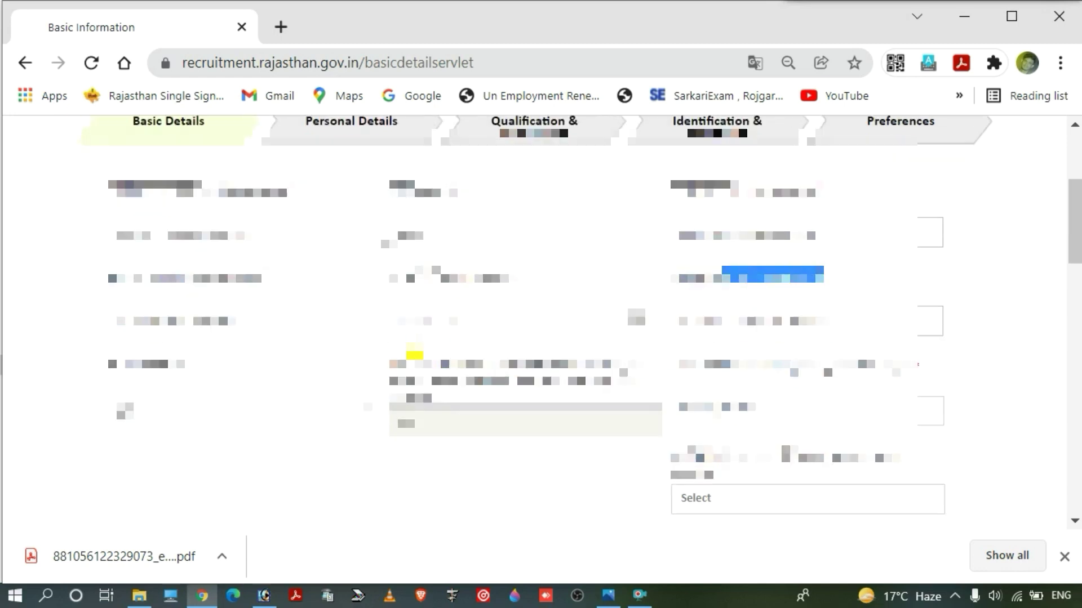
pyautogui.click(254, 370)
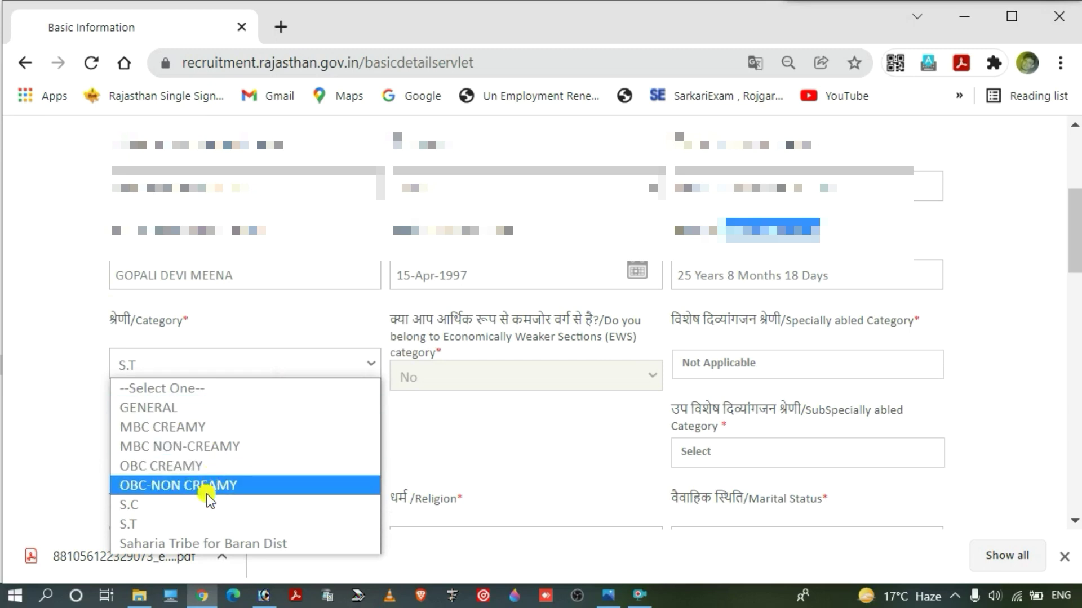
pyautogui.click(183, 525)
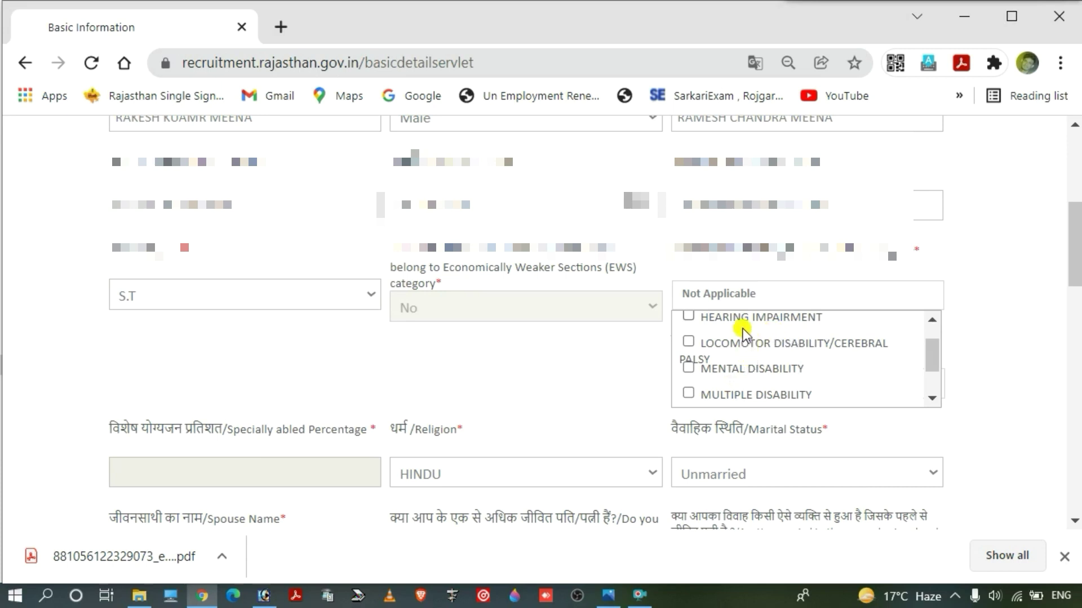
pyautogui.scroll(-1, 739, 327)
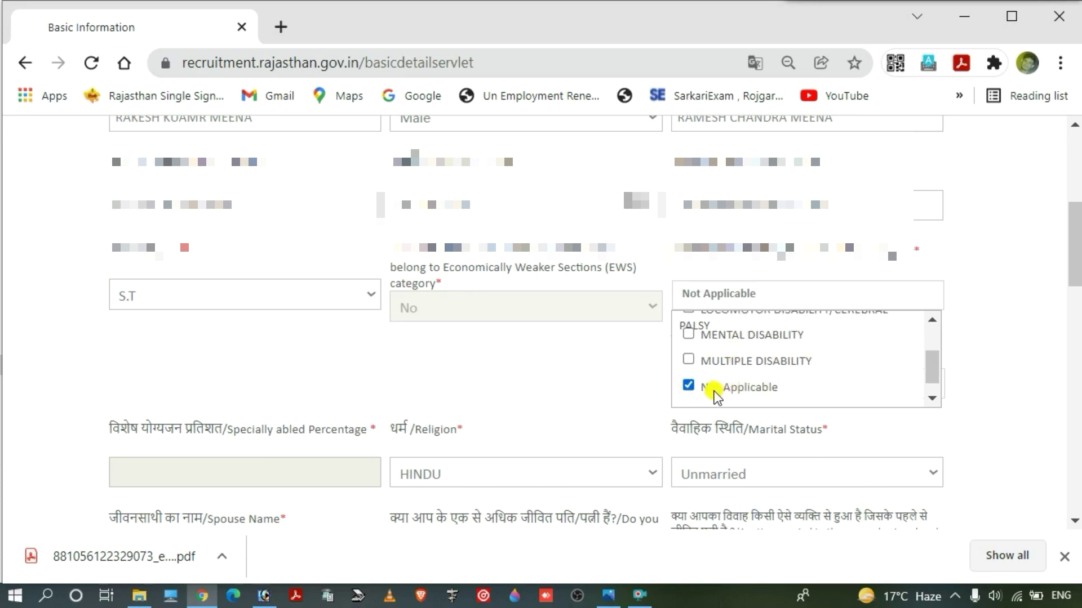
pyautogui.click(623, 391)
# Step: Choose HINDU as the religion and Unmarried as the marital status
pyautogui.scroll(-2, 560, 387)
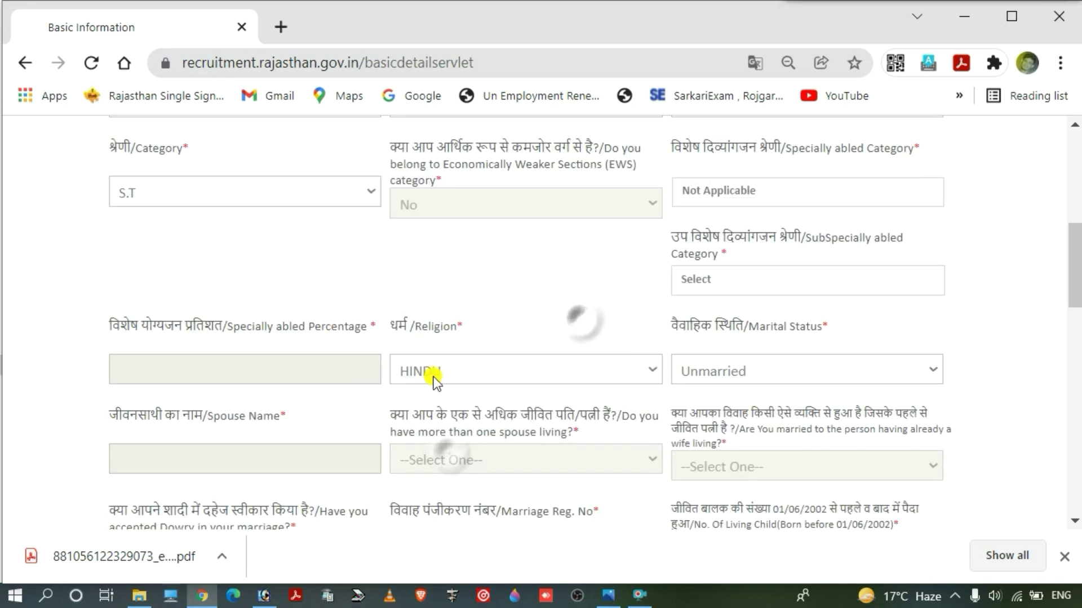
pyautogui.click(603, 370)
pyautogui.click(442, 454)
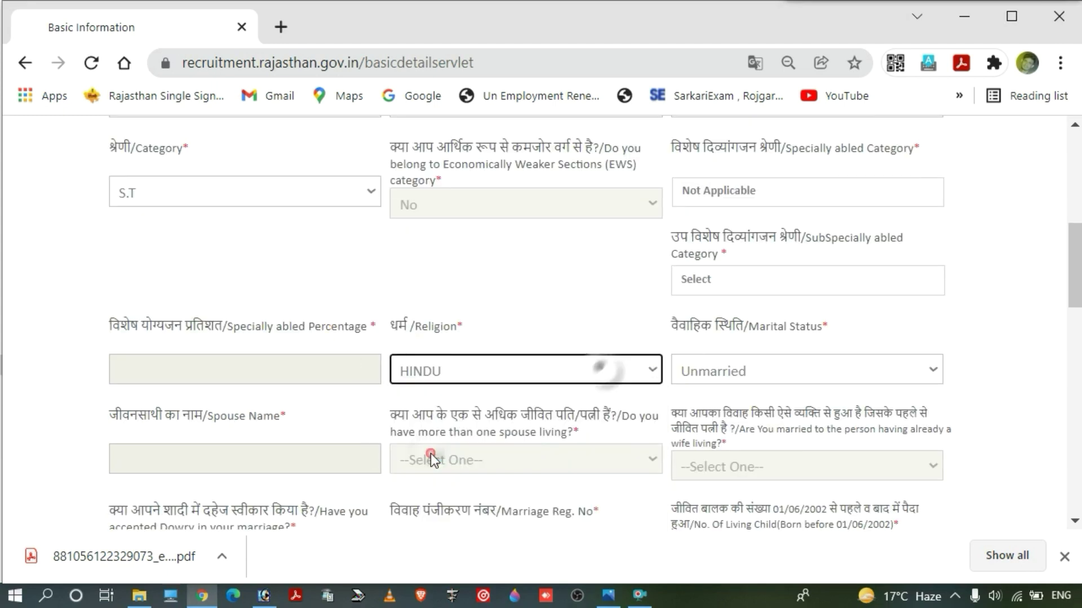
pyautogui.scroll(-2, 768, 374)
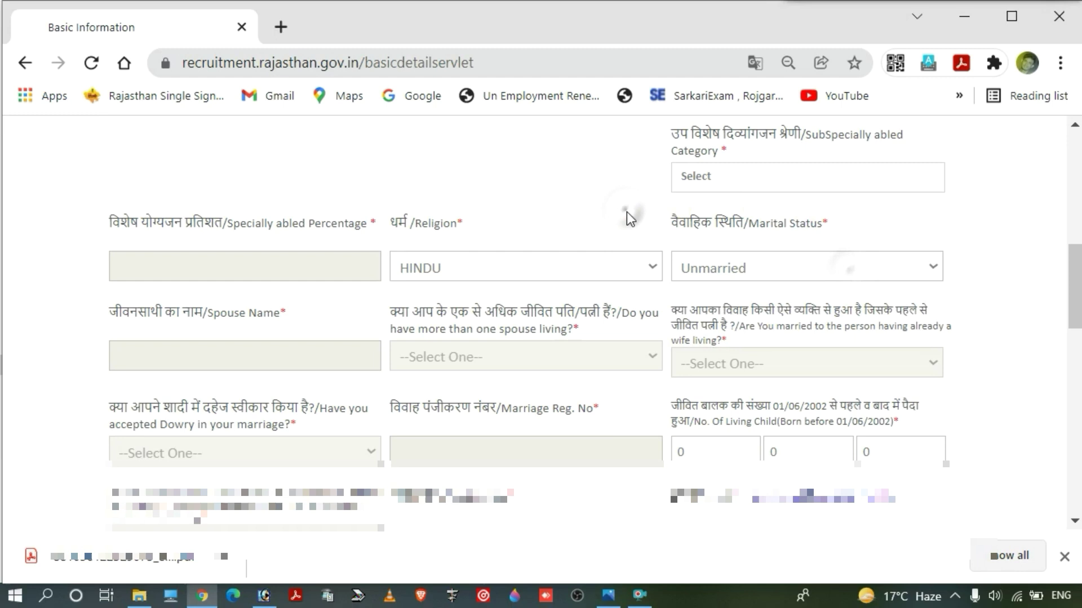
pyautogui.click(789, 268)
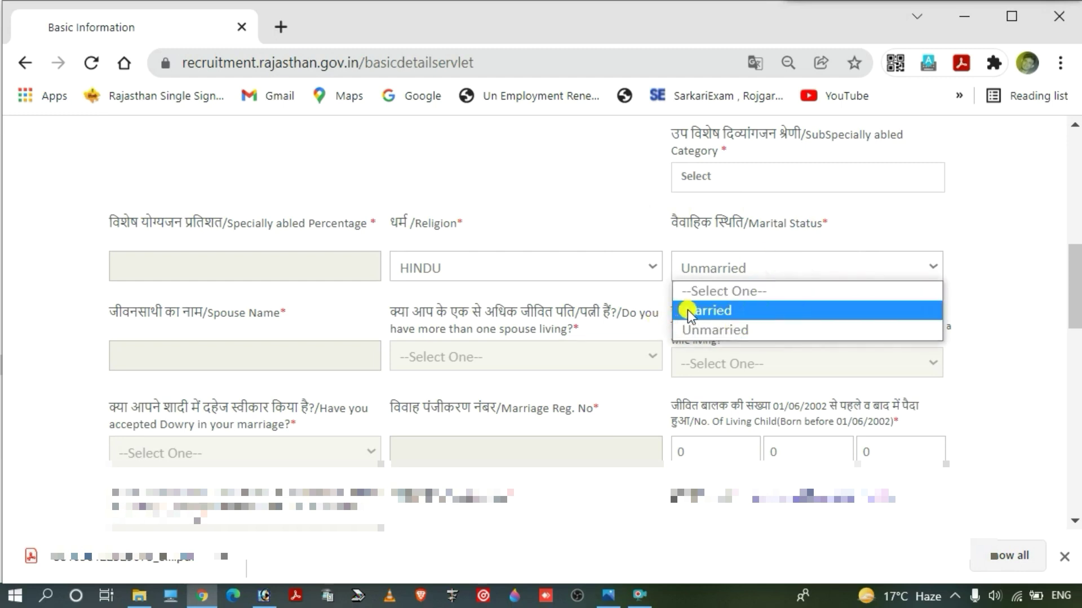
pyautogui.click(783, 333)
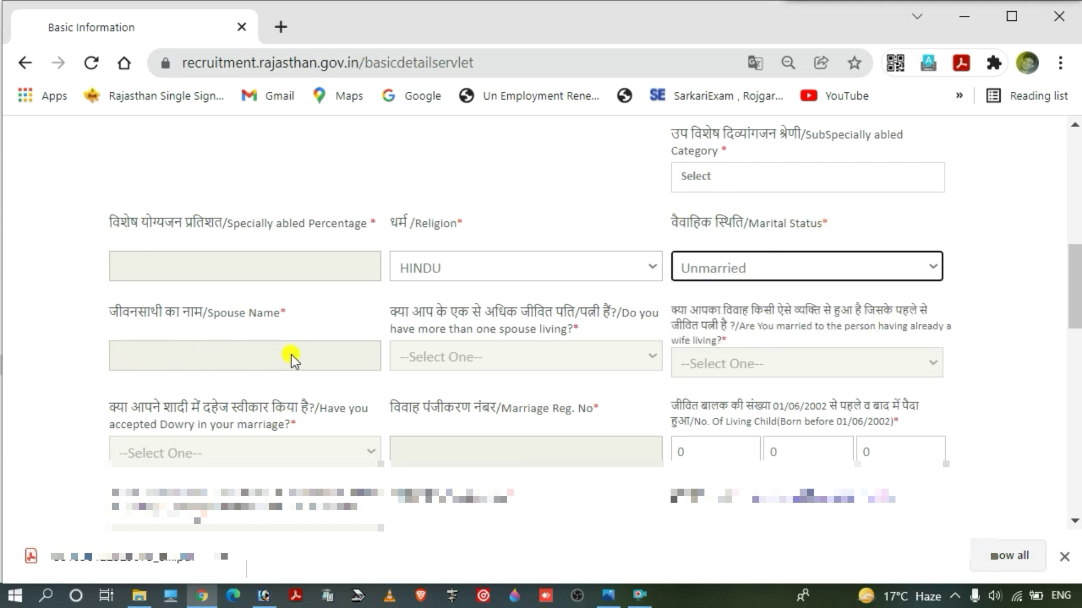
# Step: Review the marriage-related fields and the three number-of-living-children fields for births before and after 01/06/2002
pyautogui.scroll(-2, 291, 354)
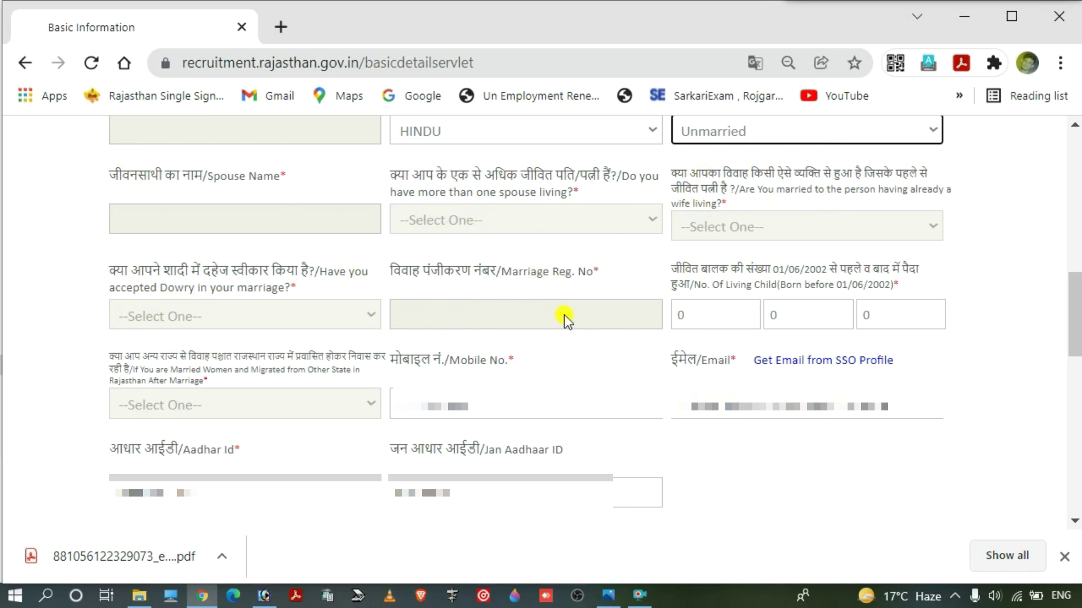
pyautogui.click(456, 308)
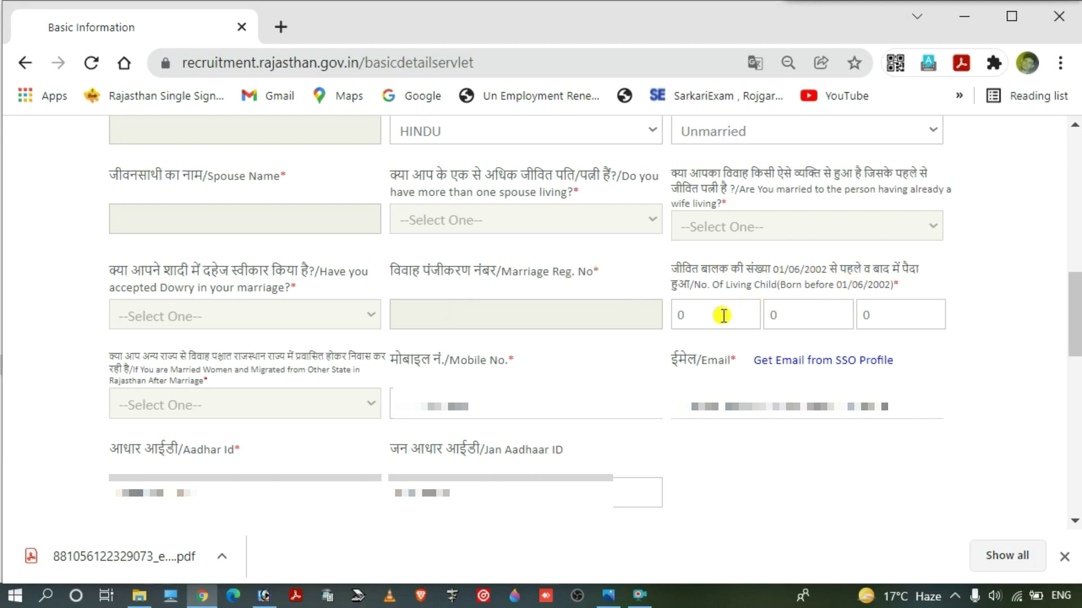
pyautogui.click(687, 317)
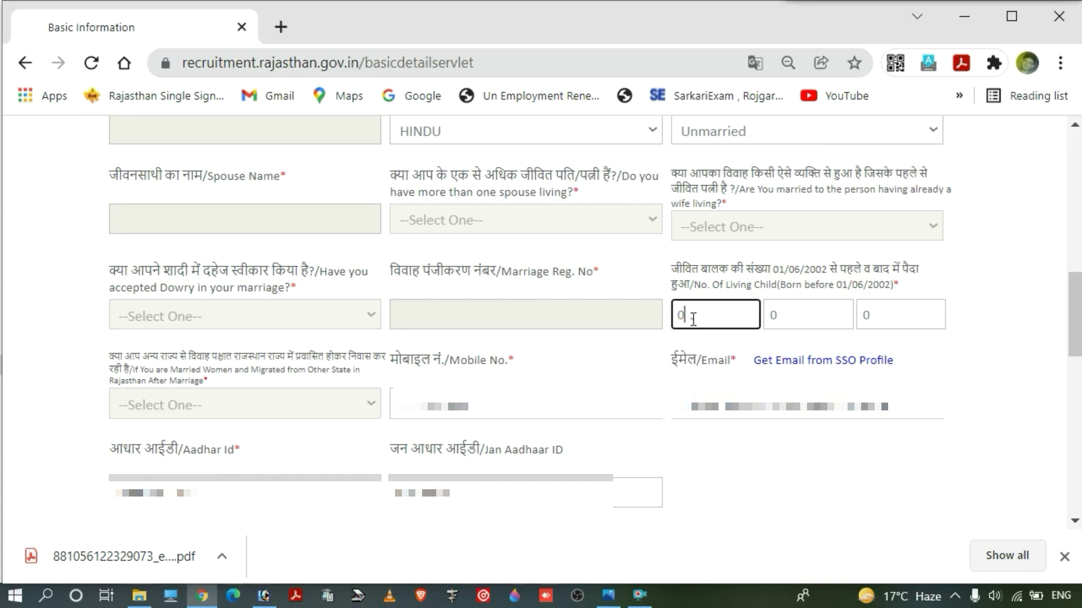
pyautogui.click(795, 315)
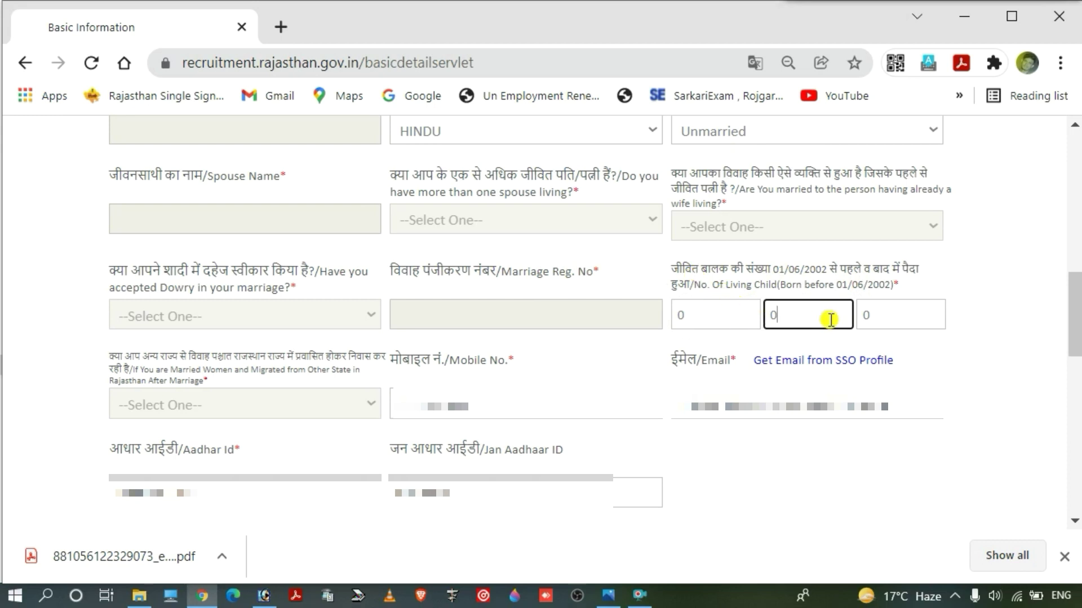
pyautogui.click(728, 320)
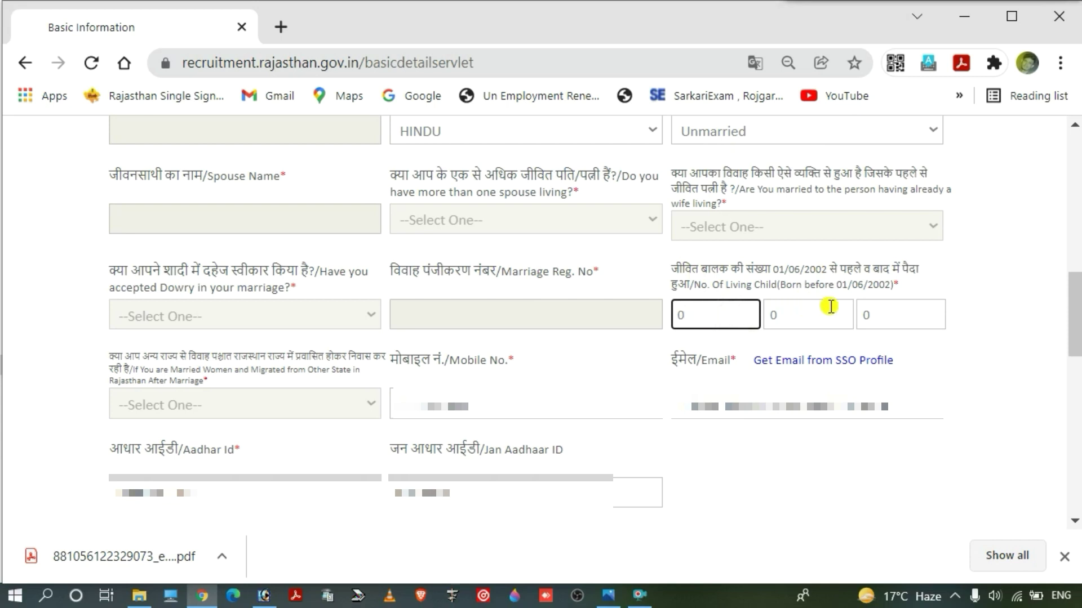
pyautogui.click(785, 315)
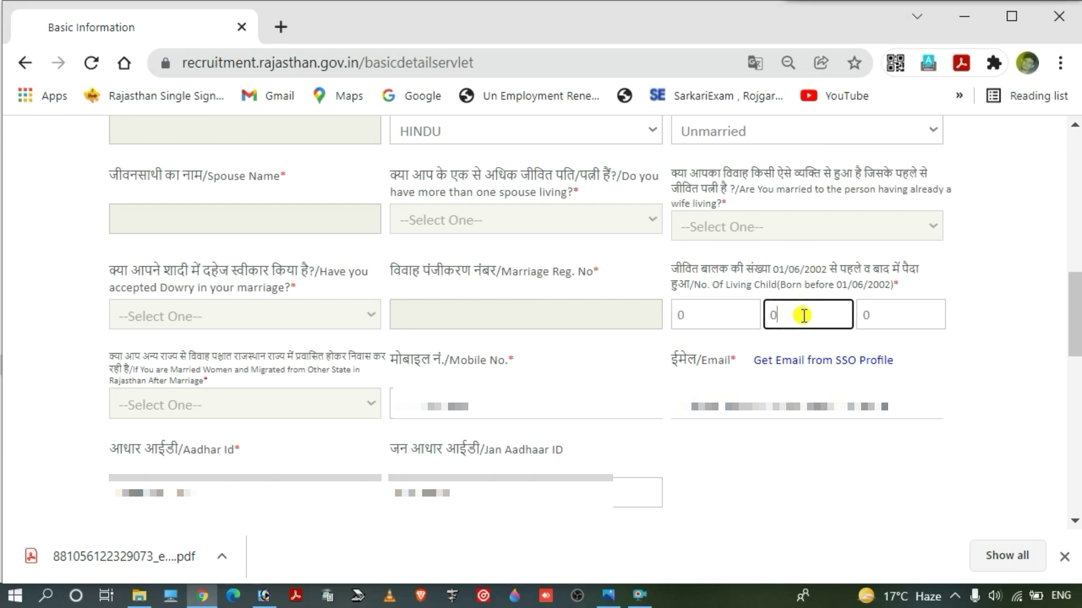
pyautogui.click(888, 316)
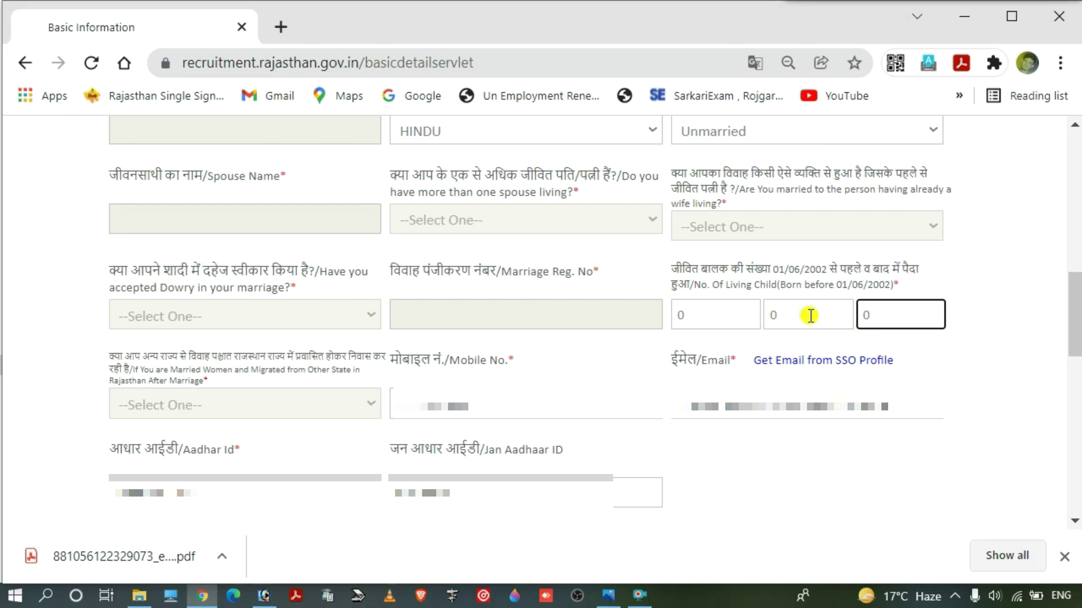
# Step: Check the mobile number, email, Aadhar Id and Jan Aadhaar ID fields in the basic details
pyautogui.scroll(-1, 351, 393)
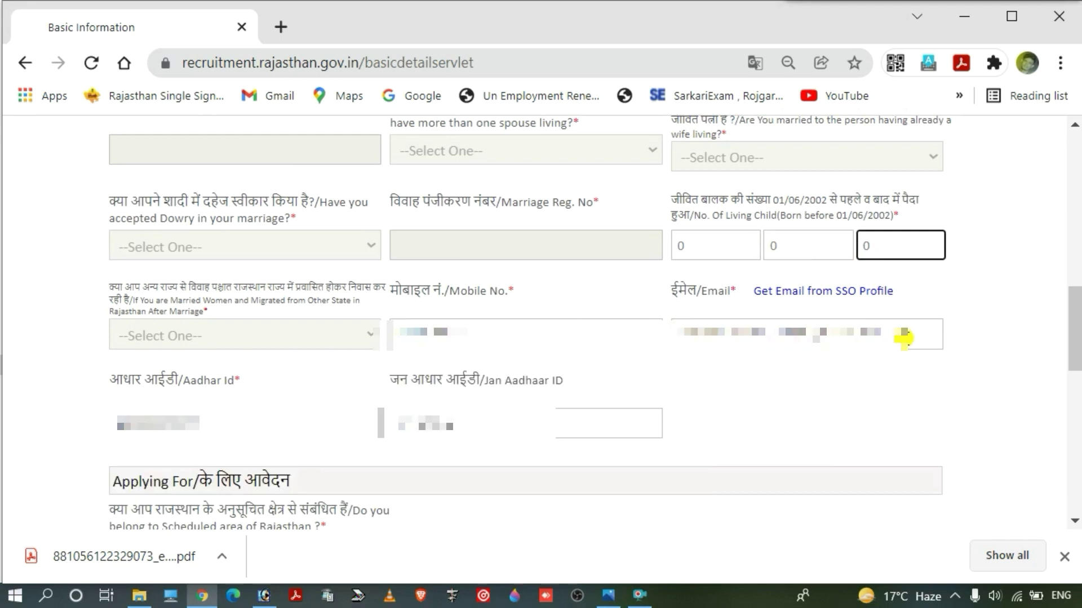
pyautogui.click(312, 423)
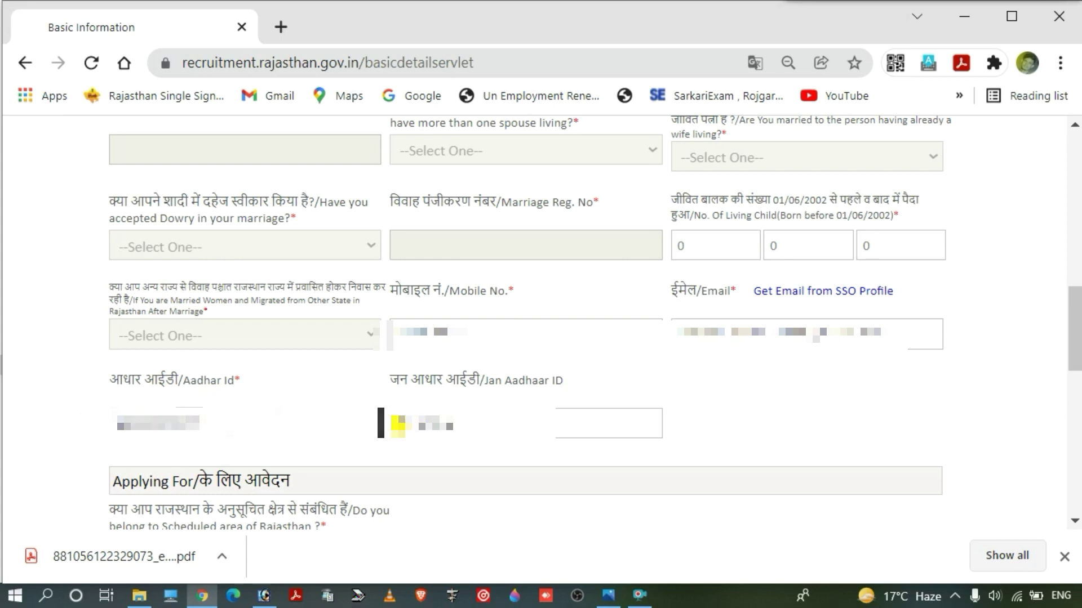
pyautogui.click(399, 424)
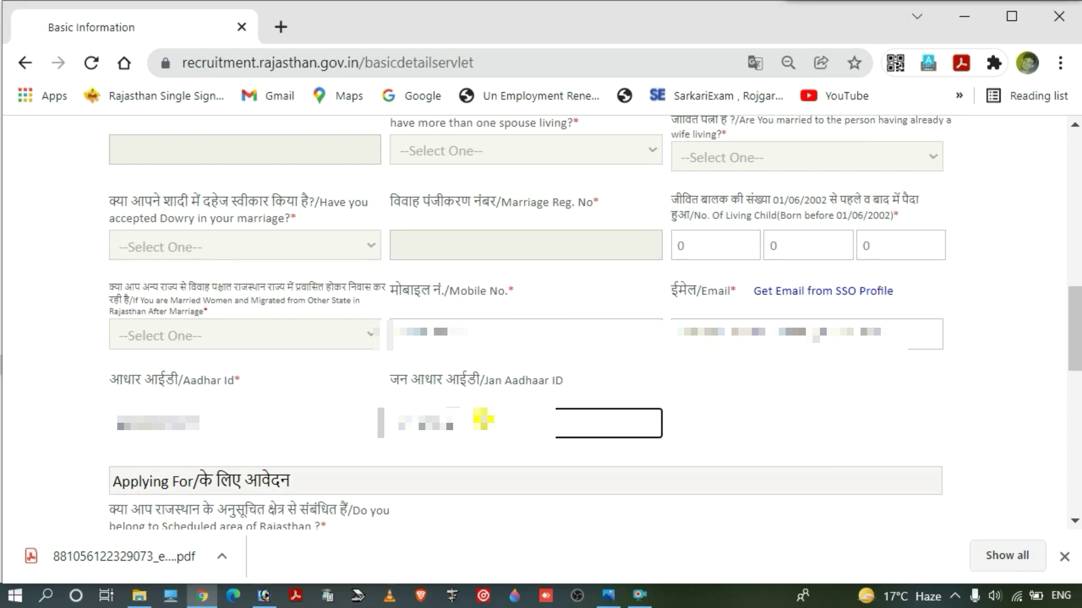
# Step: Choose No for belonging to the Scheduled area of Rajasthan in the Applying For section
pyautogui.scroll(-4, 480, 422)
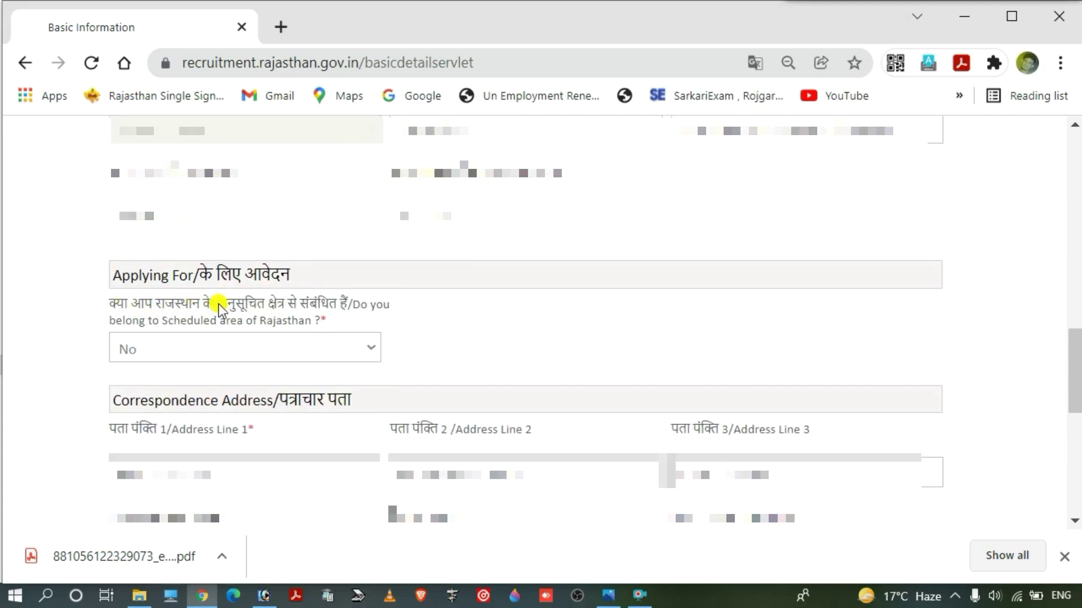
pyautogui.click(294, 360)
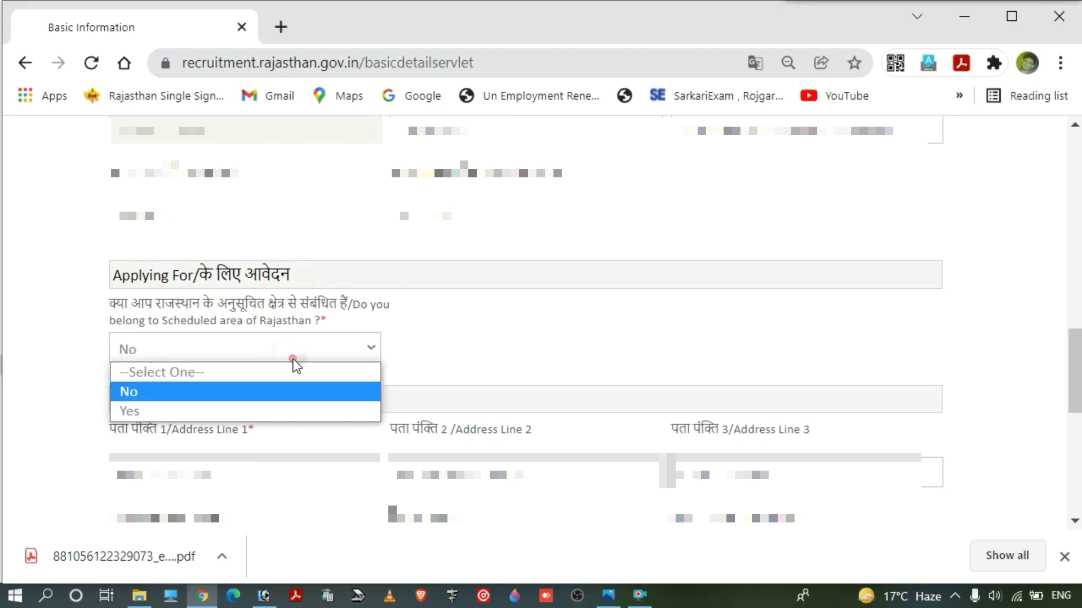
pyautogui.click(259, 391)
# Step: Review the correspondence address and mark the permanent address as Same as above
pyautogui.scroll(-4, 258, 383)
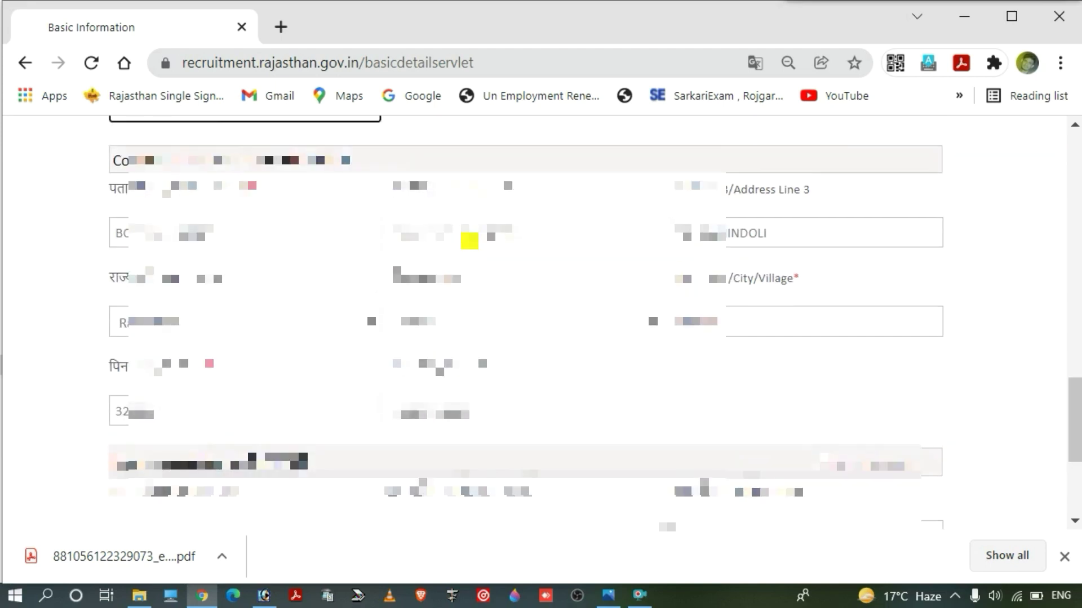
pyautogui.scroll(-2, 469, 240)
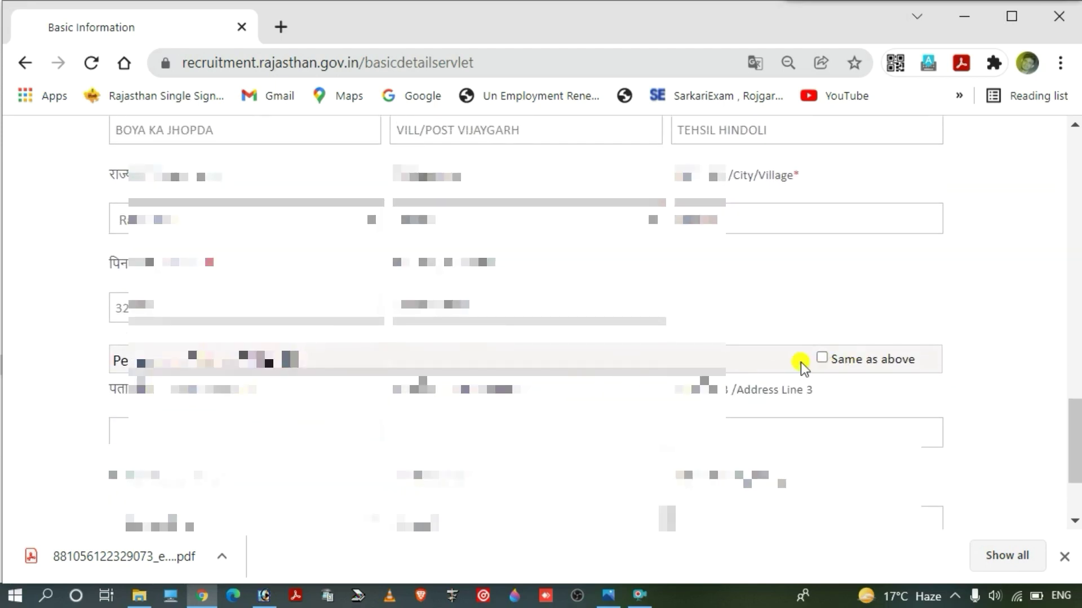
pyautogui.click(823, 358)
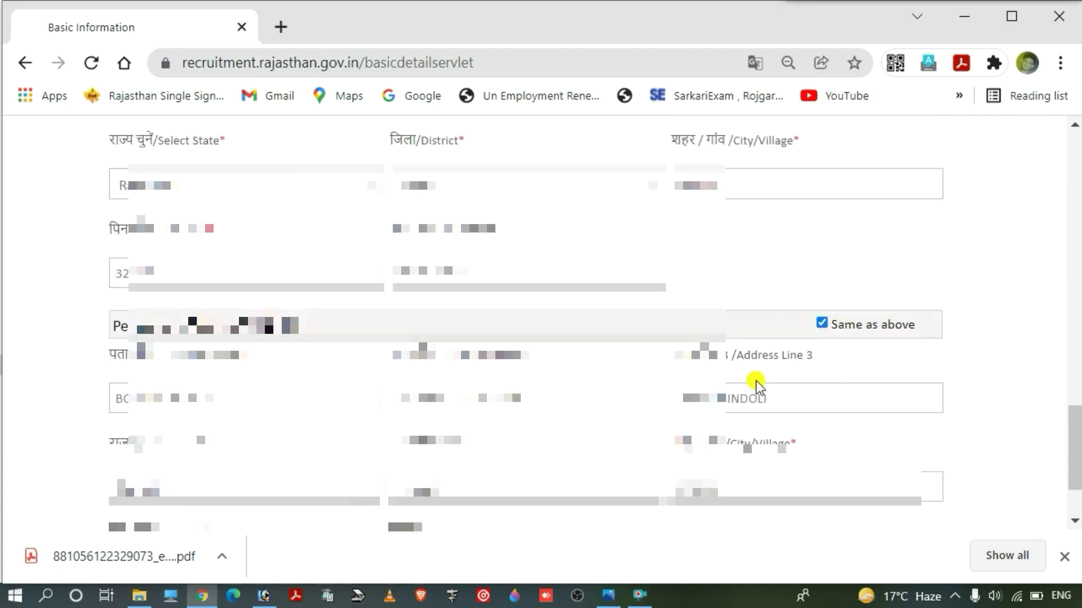
# Step: Submit the basic details and confirm that the given mobile number and email are correct
pyautogui.scroll(-2, 756, 381)
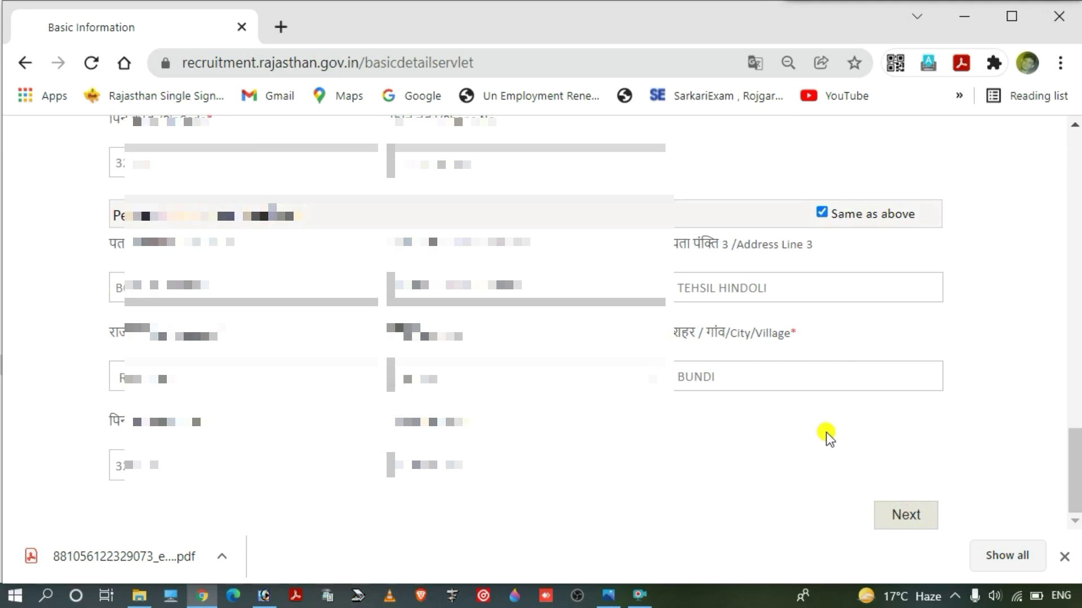
pyautogui.click(907, 515)
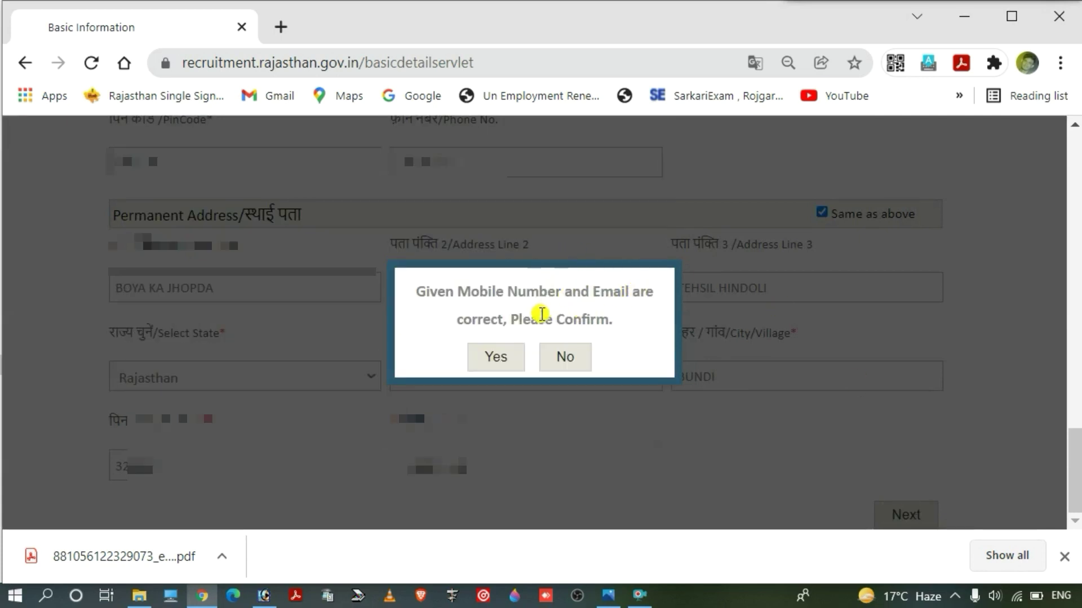
pyautogui.click(497, 358)
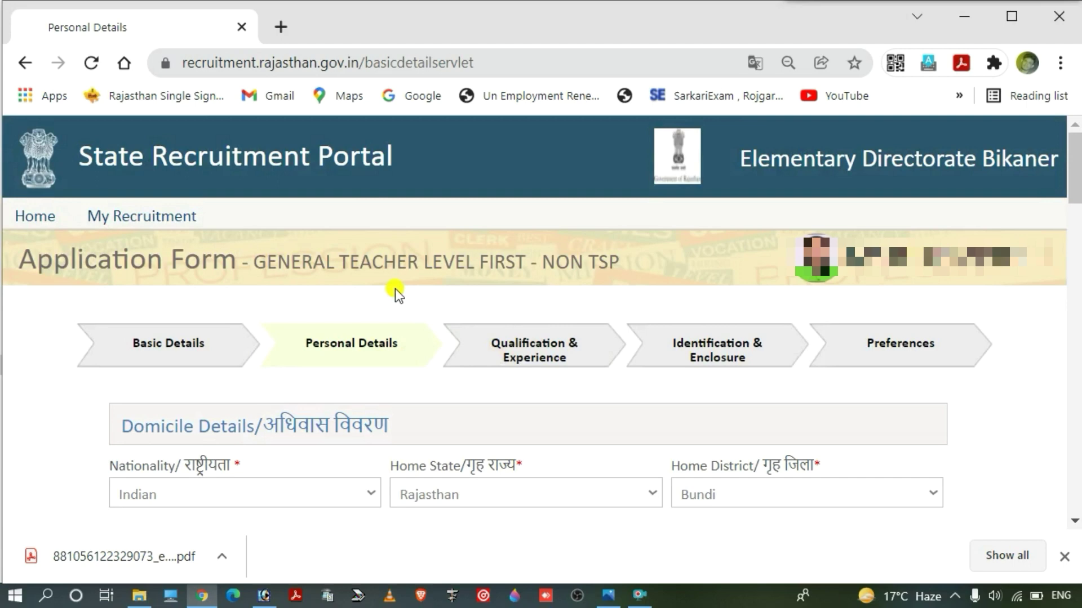
# Step: Choose Indian as the nationality and Rajasthan as the home state, and keep the candidate's preselected home district in the domicile details
pyautogui.scroll(-2, 394, 288)
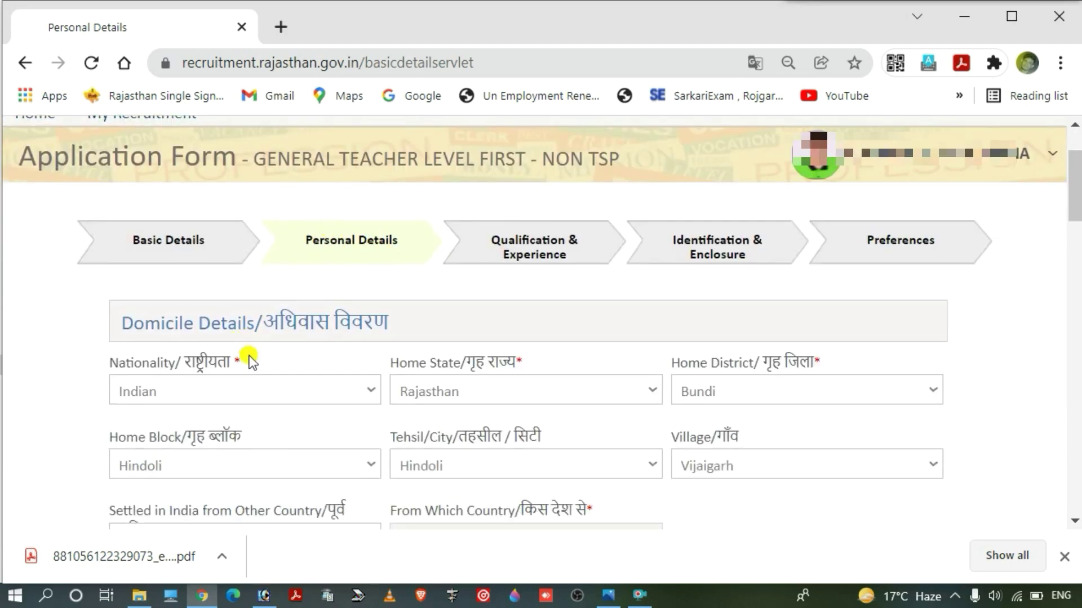
pyautogui.scroll(-1, 249, 356)
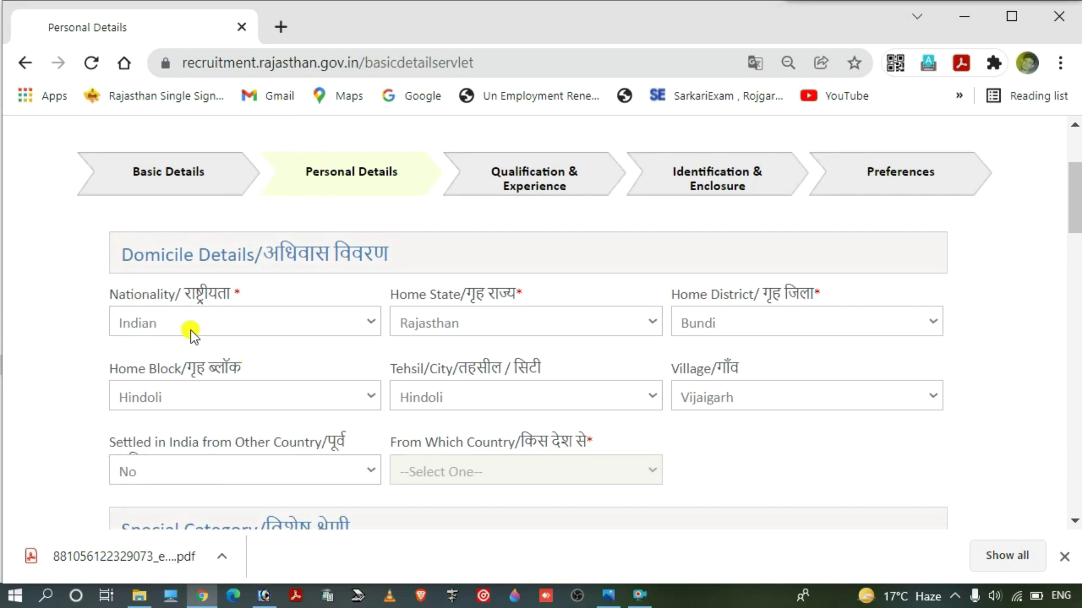
pyautogui.click(345, 322)
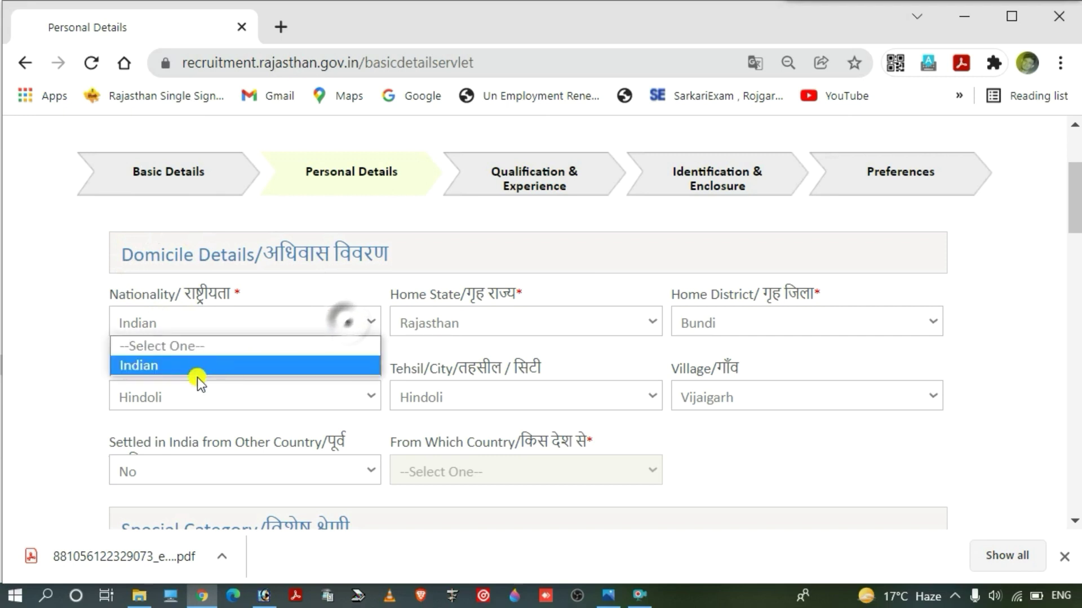
pyautogui.click(220, 373)
pyautogui.click(475, 326)
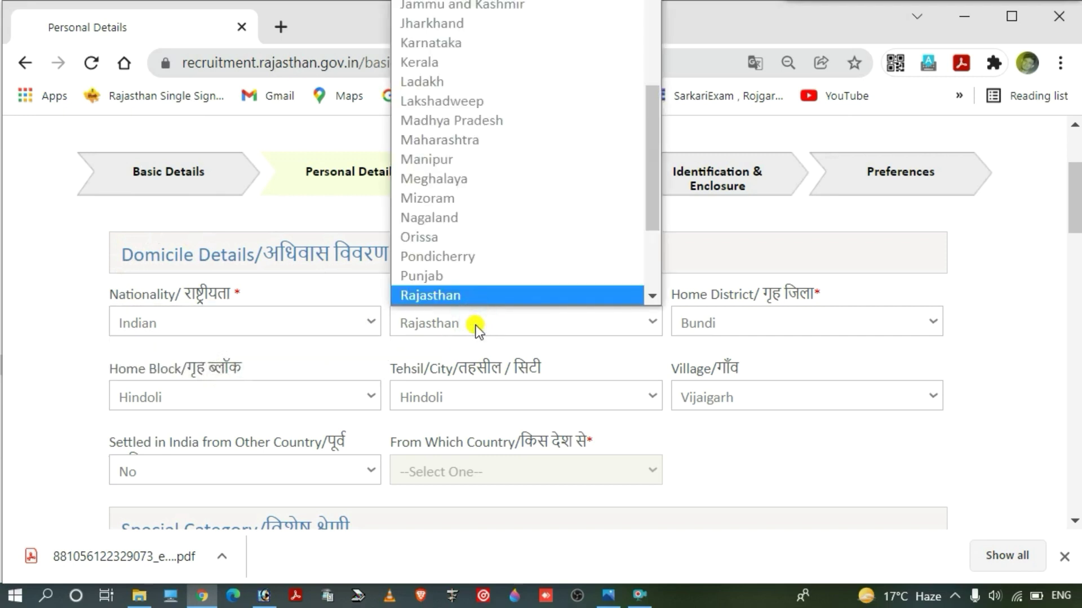
pyautogui.click(492, 296)
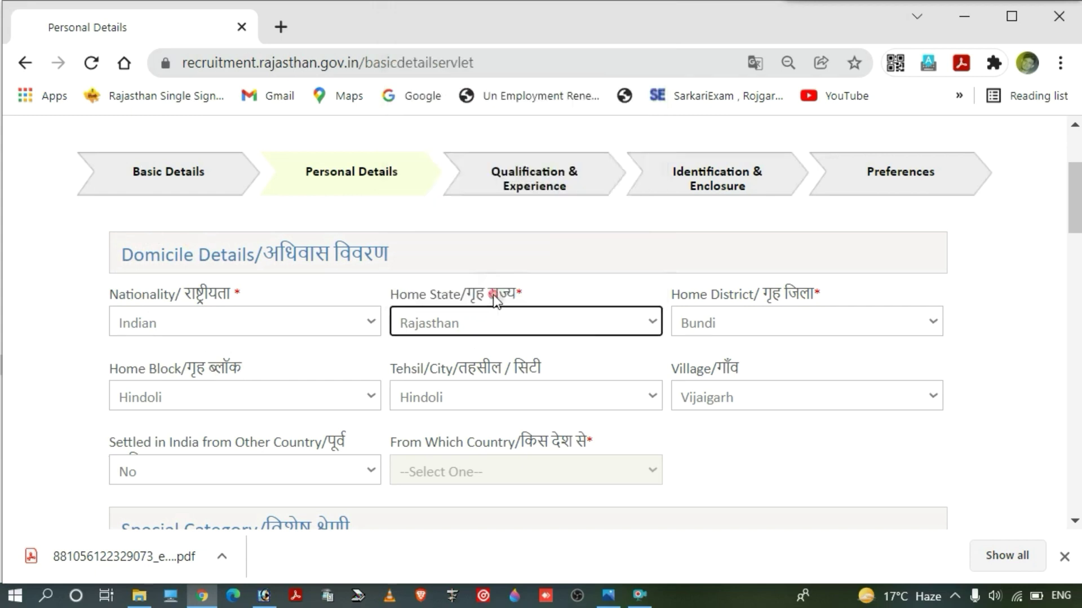
pyautogui.click(732, 324)
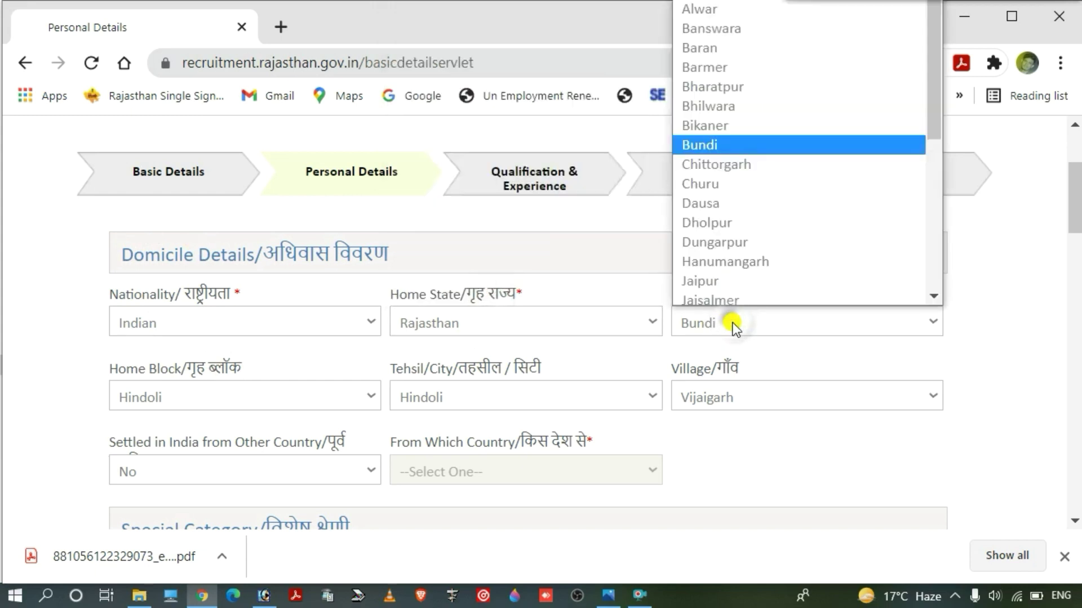
pyautogui.click(736, 329)
# Step: Review the home block and tehsil, and keep the candidate's preselected village in the domicile details
pyautogui.scroll(-1, 123, 295)
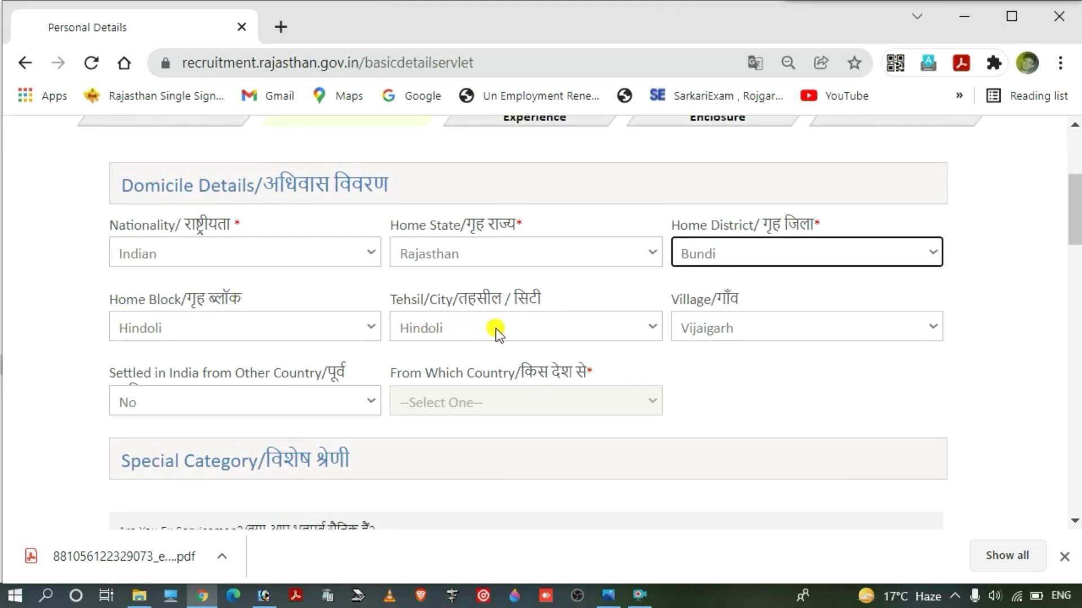
pyautogui.click(759, 329)
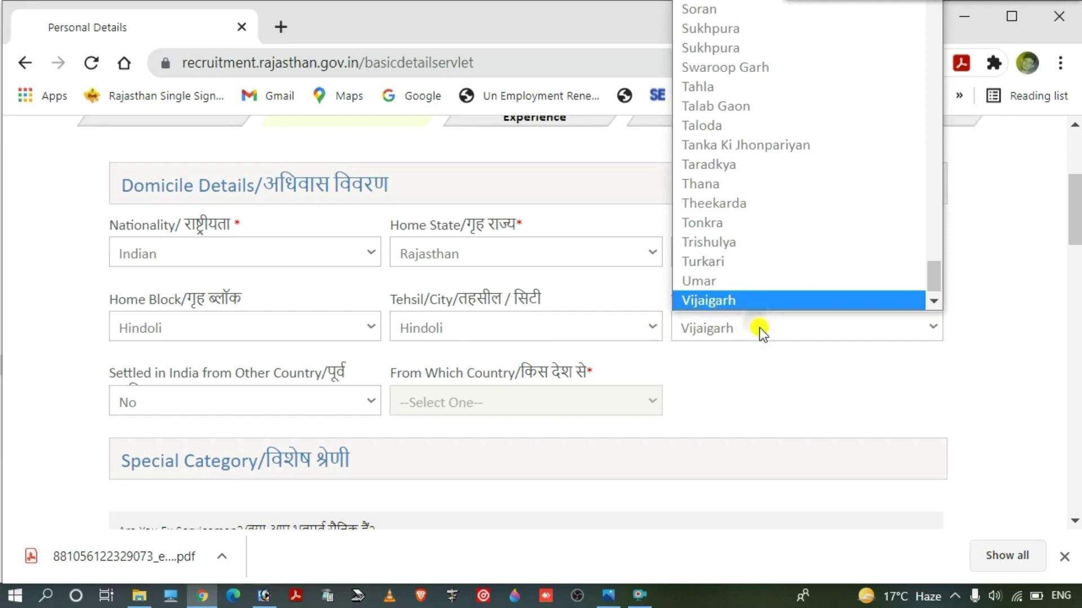
pyautogui.click(761, 332)
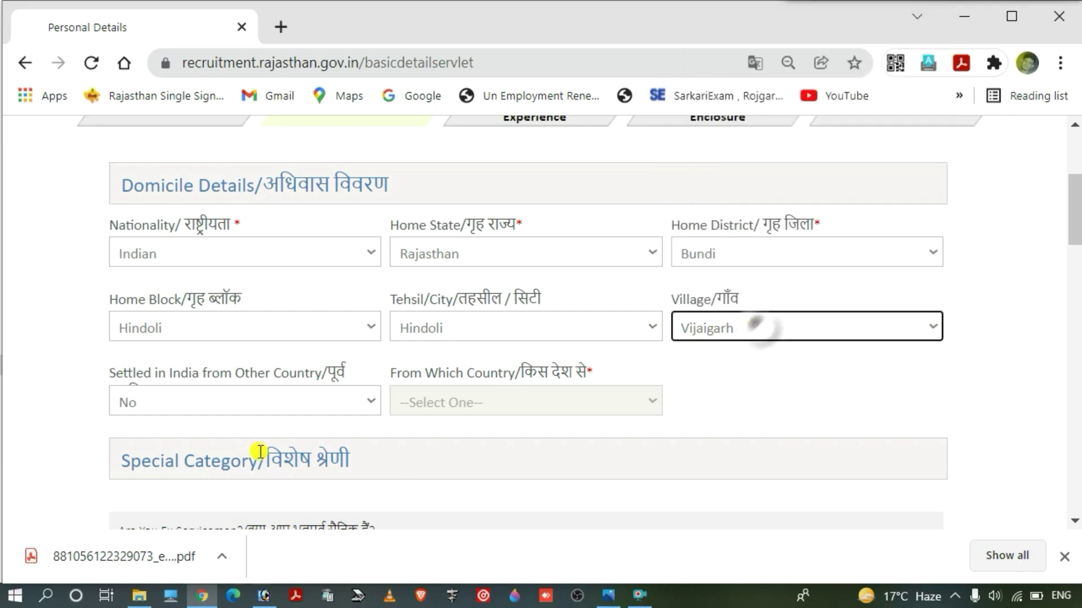
# Step: Choose No for Settled in India from Other Country in the domicile details
pyautogui.scroll(-1, 259, 451)
pyautogui.moveTo(363, 339); pyautogui.dragTo(124, 339)
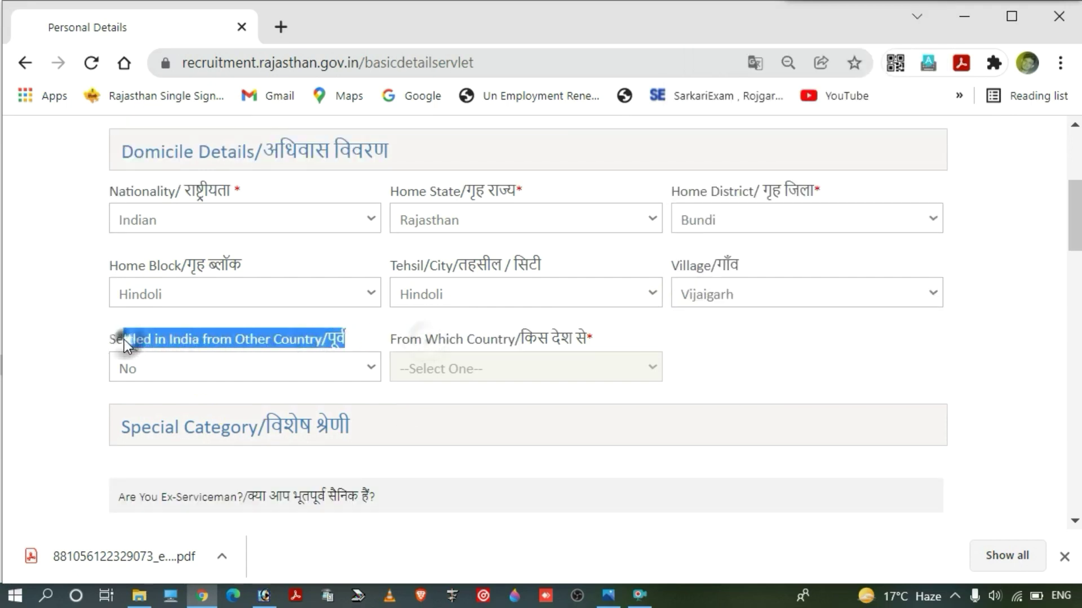
pyautogui.click(237, 373)
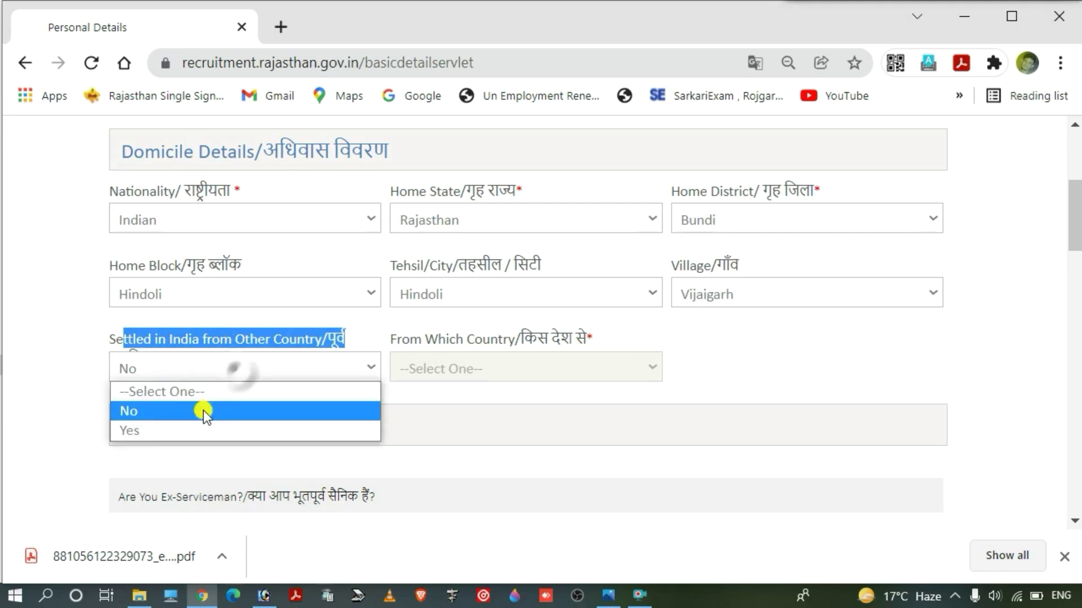
pyautogui.click(204, 412)
# Step: Answer No to the Ex-Serviceman question in the Special Category section
pyautogui.scroll(-5, 519, 144)
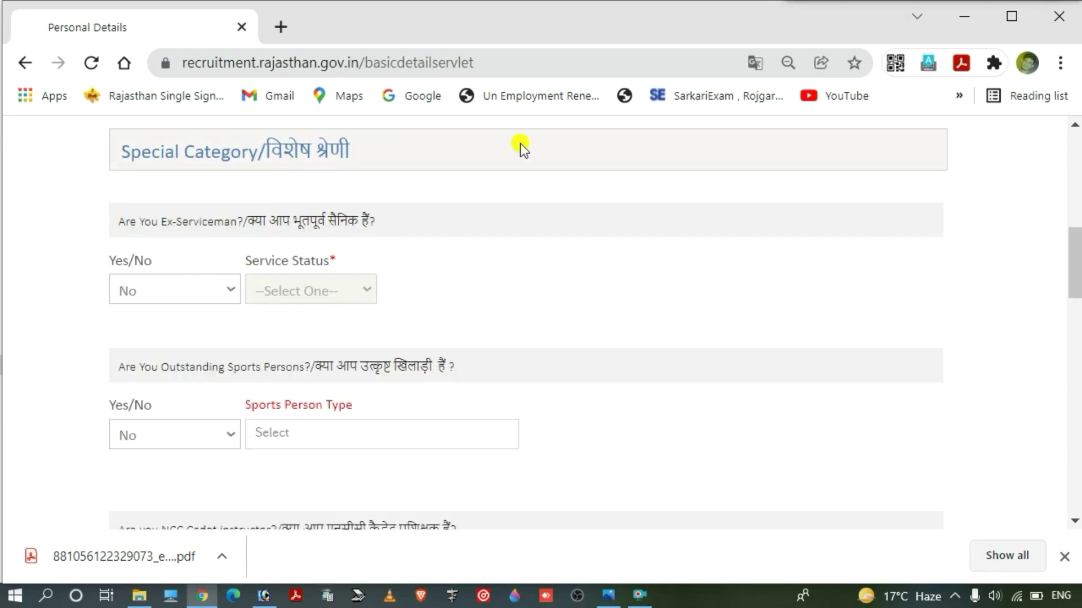
pyautogui.moveTo(136, 161); pyautogui.dragTo(374, 146)
pyautogui.click(374, 147)
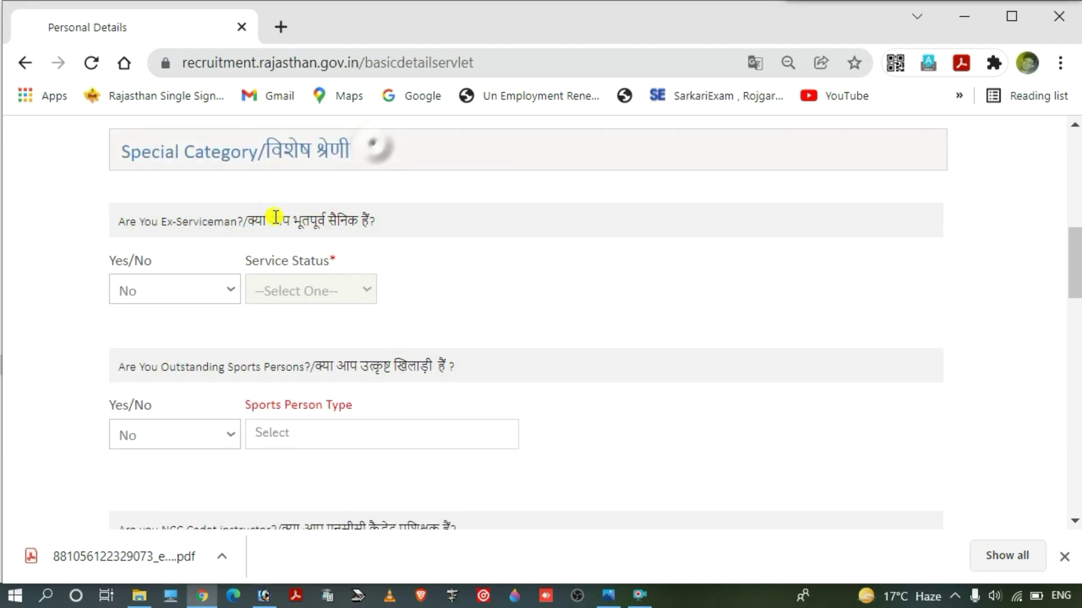
pyautogui.moveTo(271, 220); pyautogui.dragTo(398, 218)
pyautogui.click(395, 218)
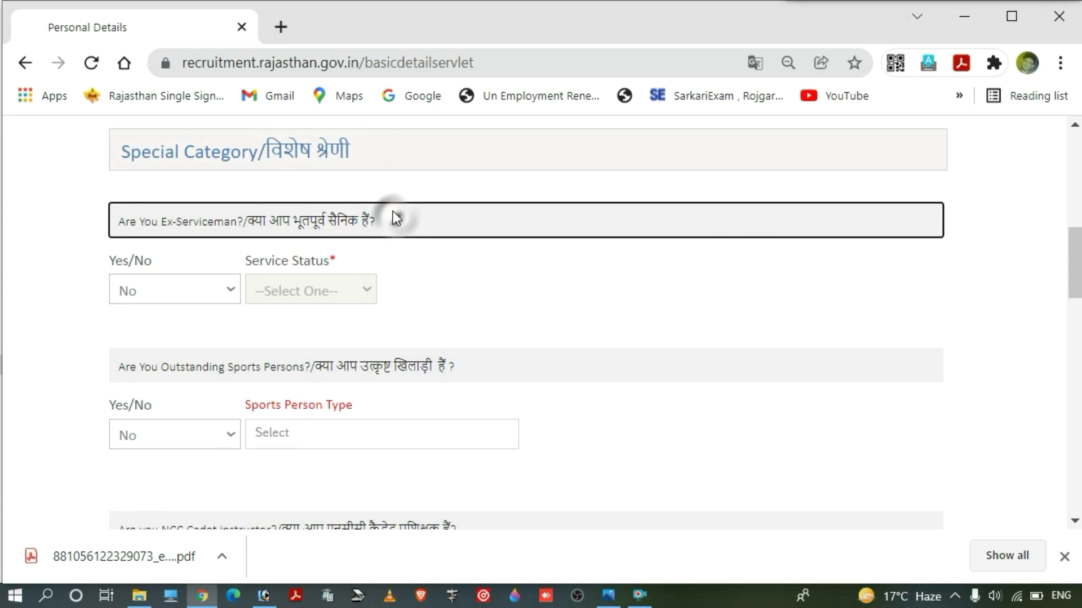
pyautogui.click(175, 290)
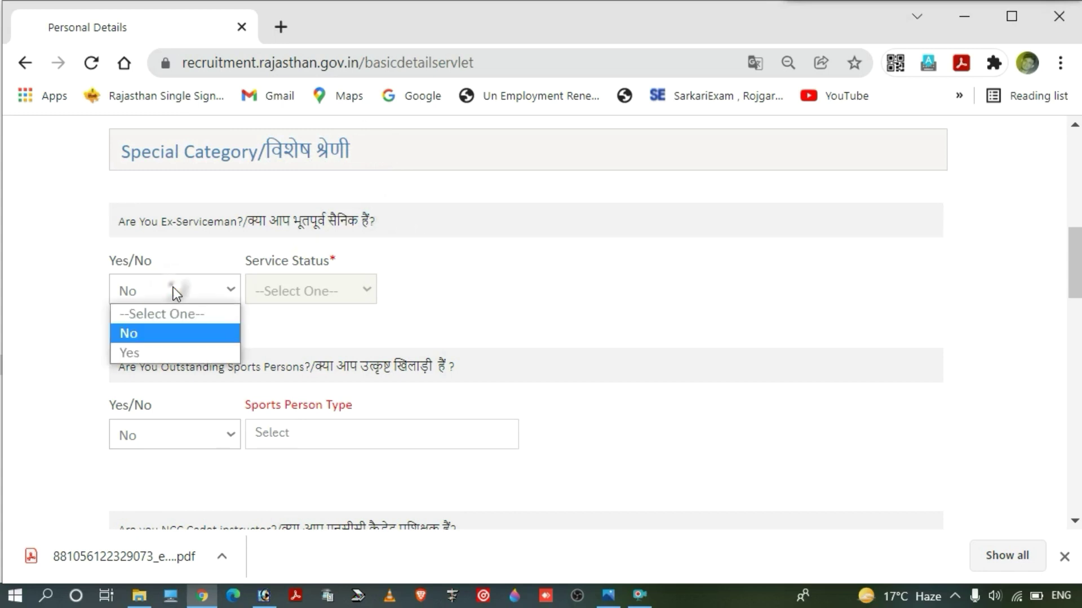
pyautogui.click(165, 339)
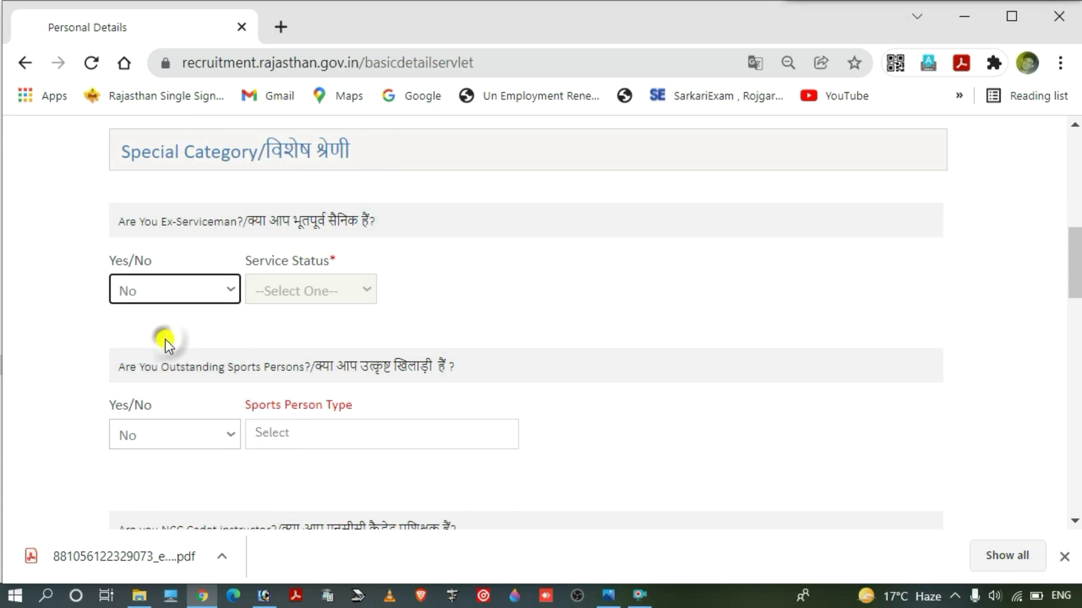
# Step: Answer No to the Outstanding Sports Persons question
pyautogui.scroll(-1, 164, 339)
pyautogui.click(342, 307)
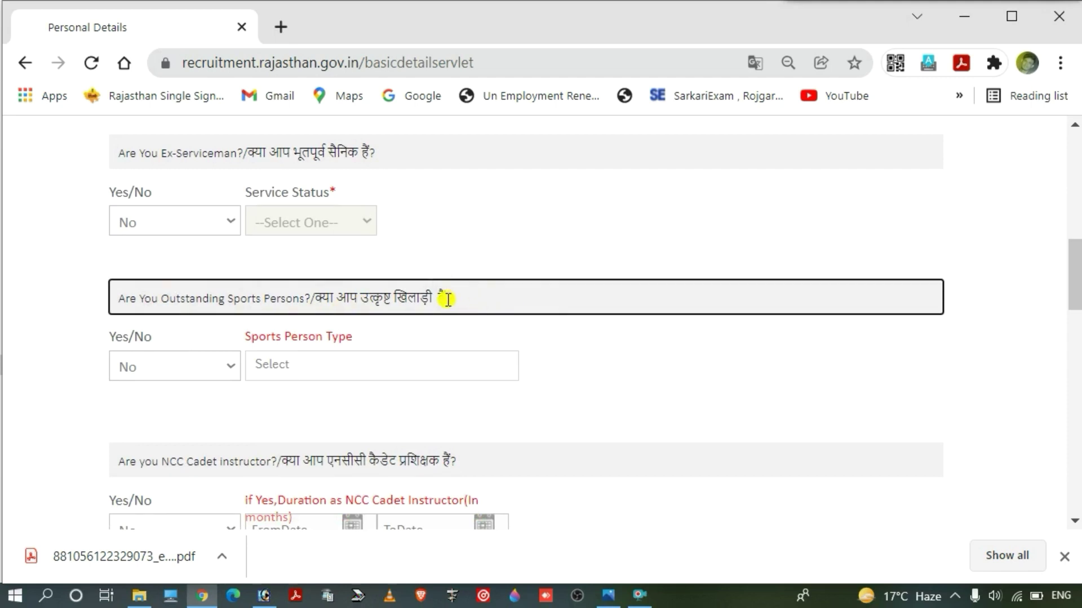
pyautogui.moveTo(451, 297); pyautogui.dragTo(333, 297)
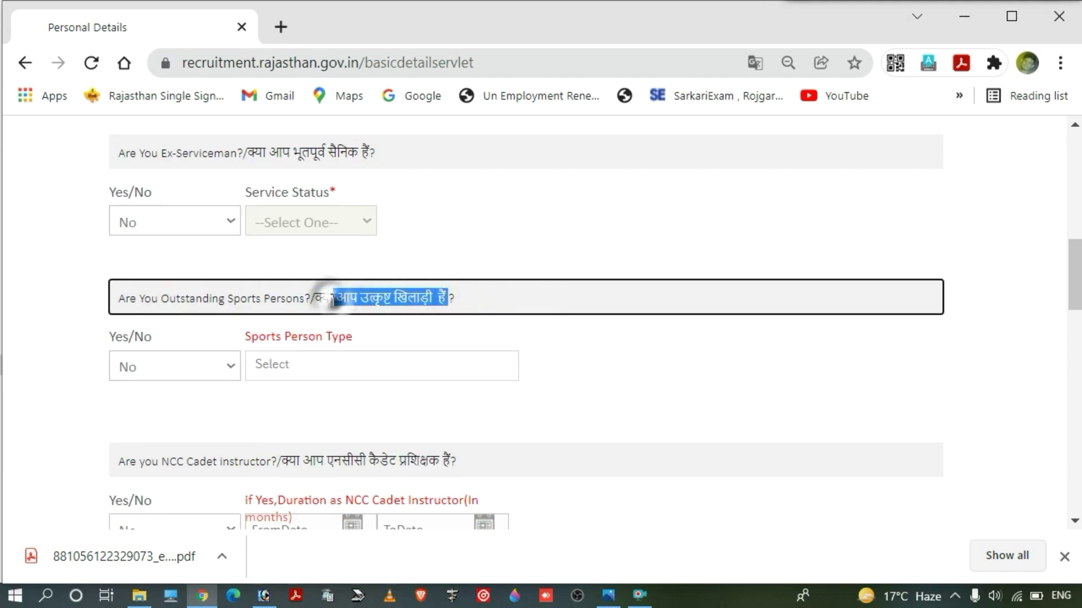
pyautogui.click(191, 366)
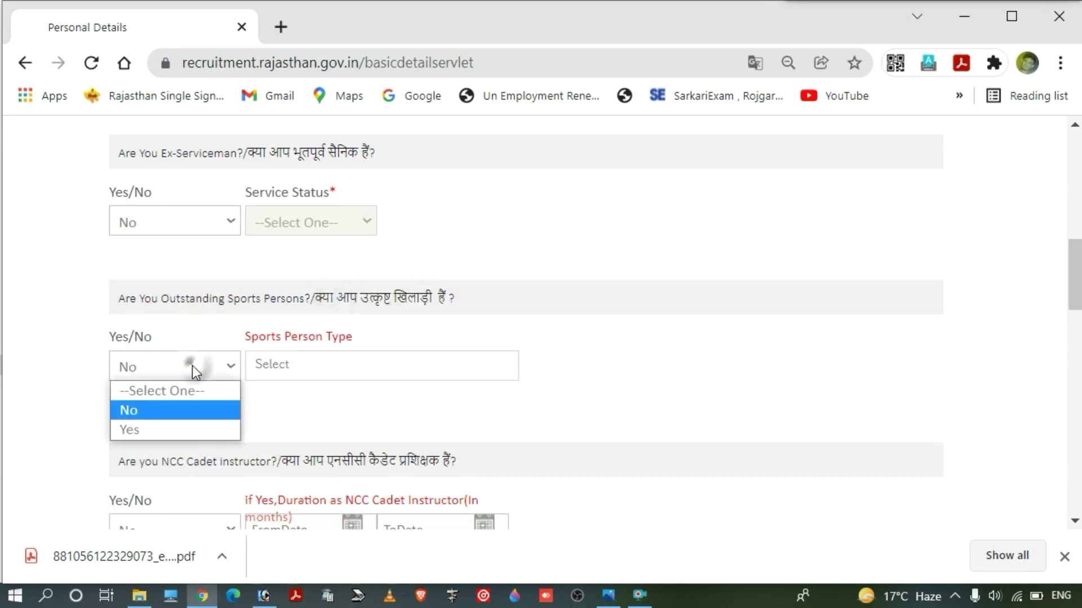
pyautogui.click(182, 410)
# Step: Keep No as the answer to the NCC Cadet Instructor question
pyautogui.scroll(-3, 238, 391)
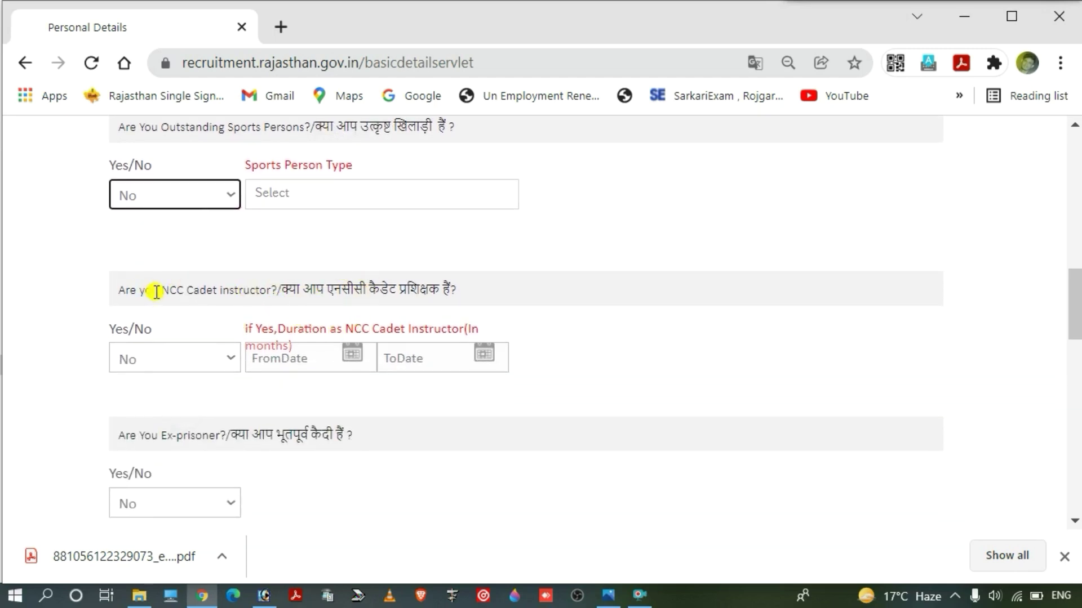
pyautogui.moveTo(152, 291); pyautogui.dragTo(243, 289)
pyautogui.click(243, 289)
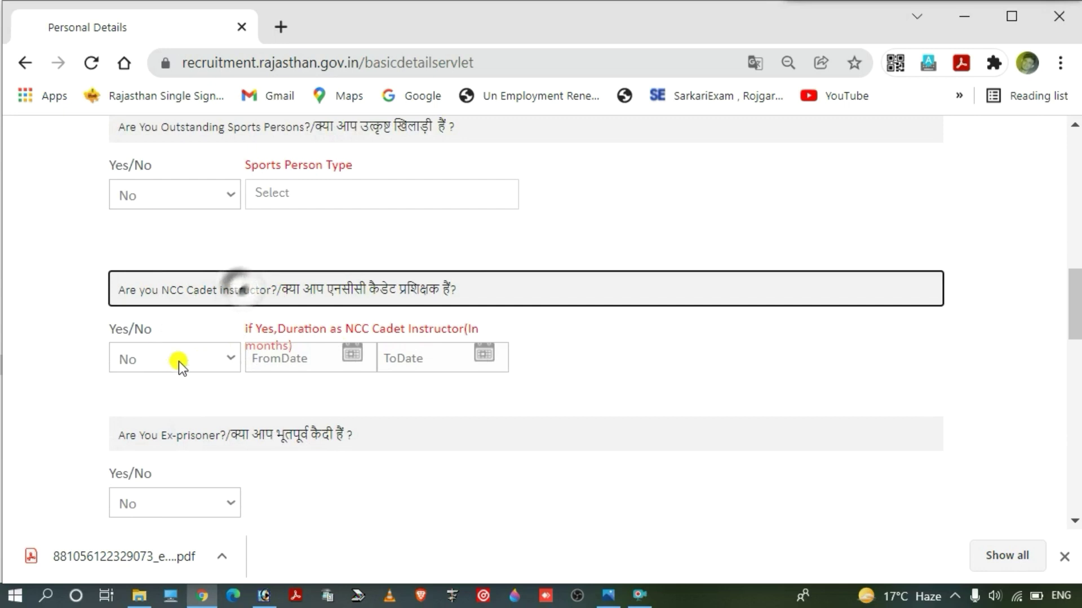
pyautogui.click(178, 361)
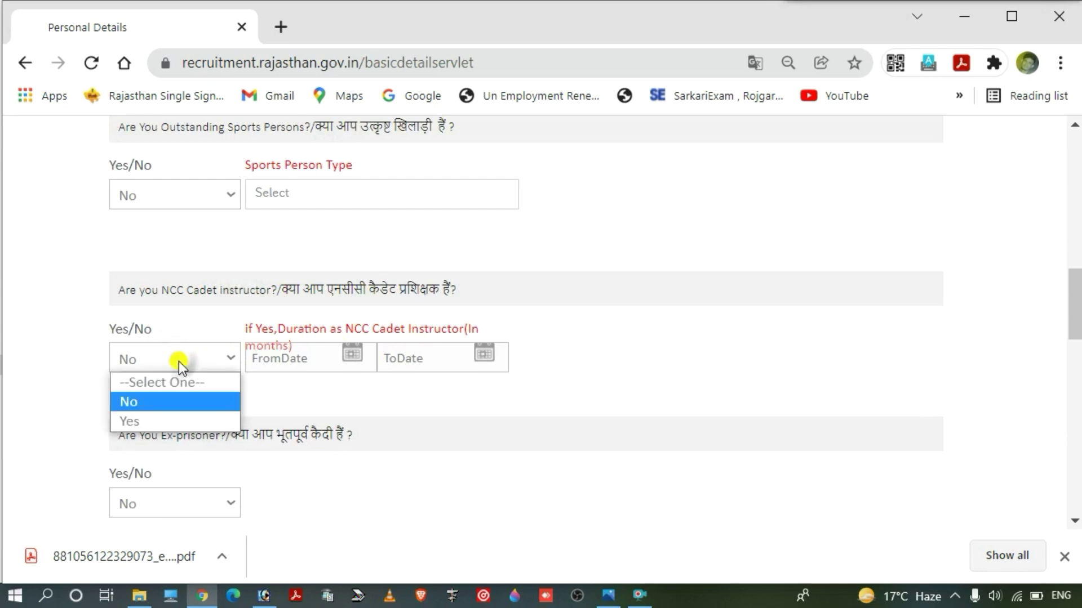
pyautogui.click(178, 360)
# Step: Keep No as the answer to the Ex-prisoner question
pyautogui.scroll(-2, 178, 360)
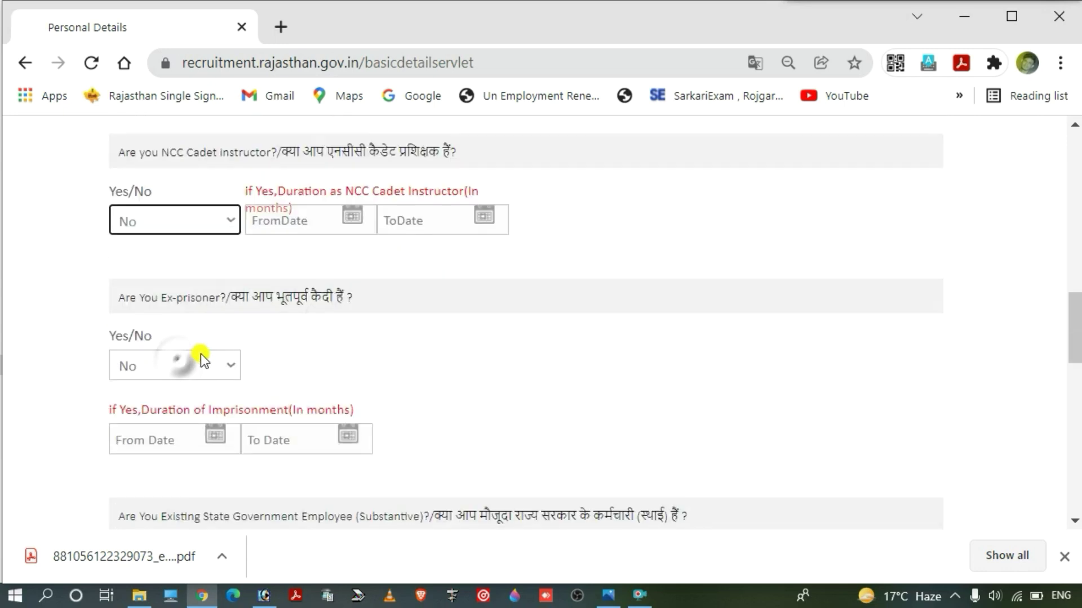
pyautogui.click(222, 303)
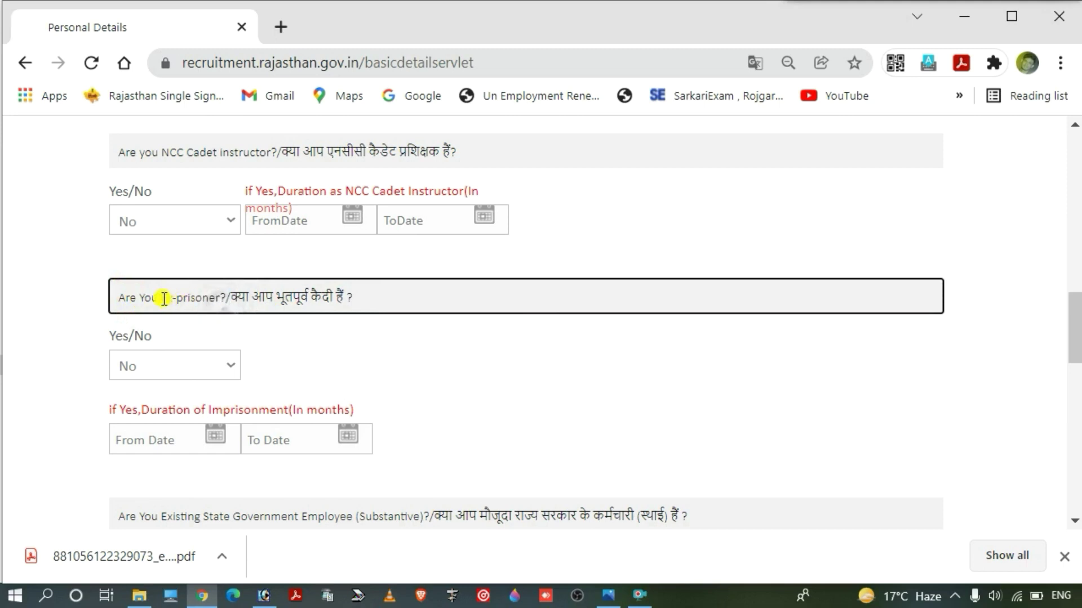
pyautogui.moveTo(162, 299); pyautogui.dragTo(223, 298)
pyautogui.click(201, 366)
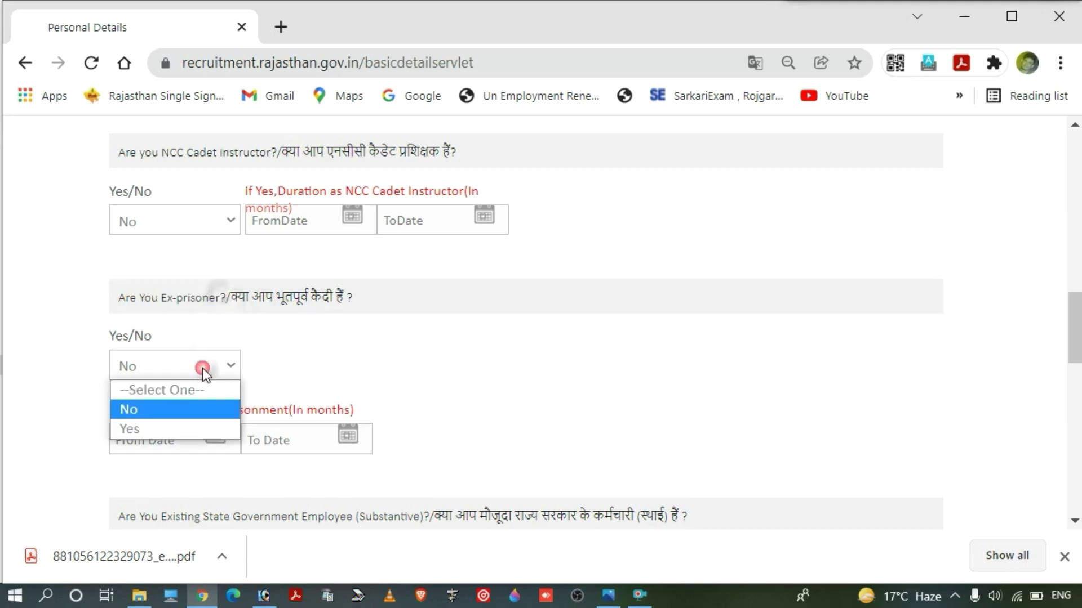
pyautogui.click(171, 409)
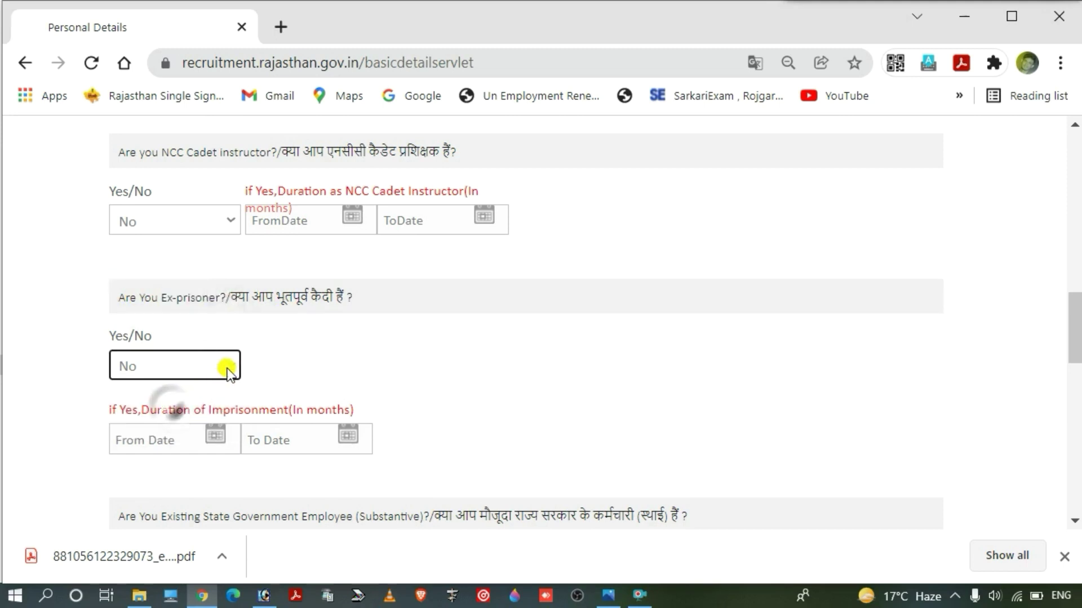
# Step: Keep No as the answer to the Existing State Government Employee (Substantive) question, leaving the department and designation fields empty
pyautogui.scroll(-3, 225, 366)
pyautogui.click(506, 310)
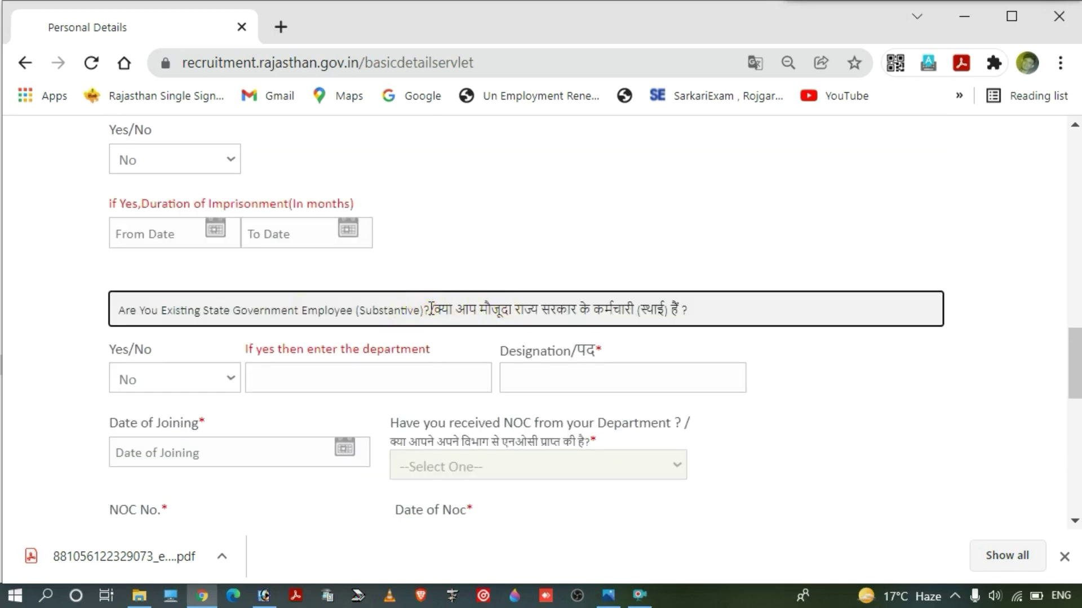
pyautogui.moveTo(429, 310); pyautogui.dragTo(657, 312)
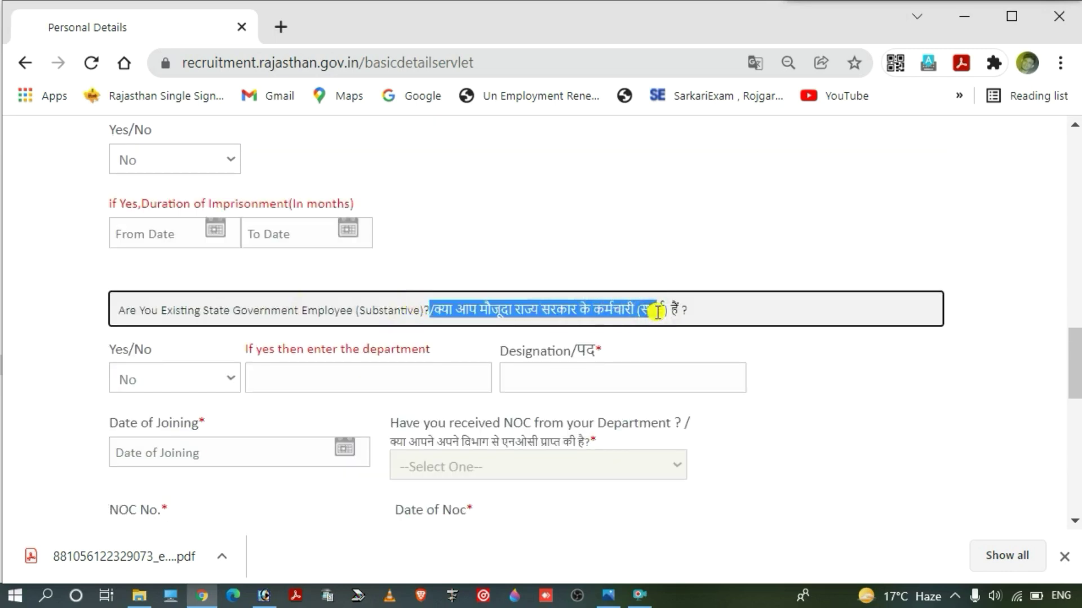
pyautogui.click(193, 390)
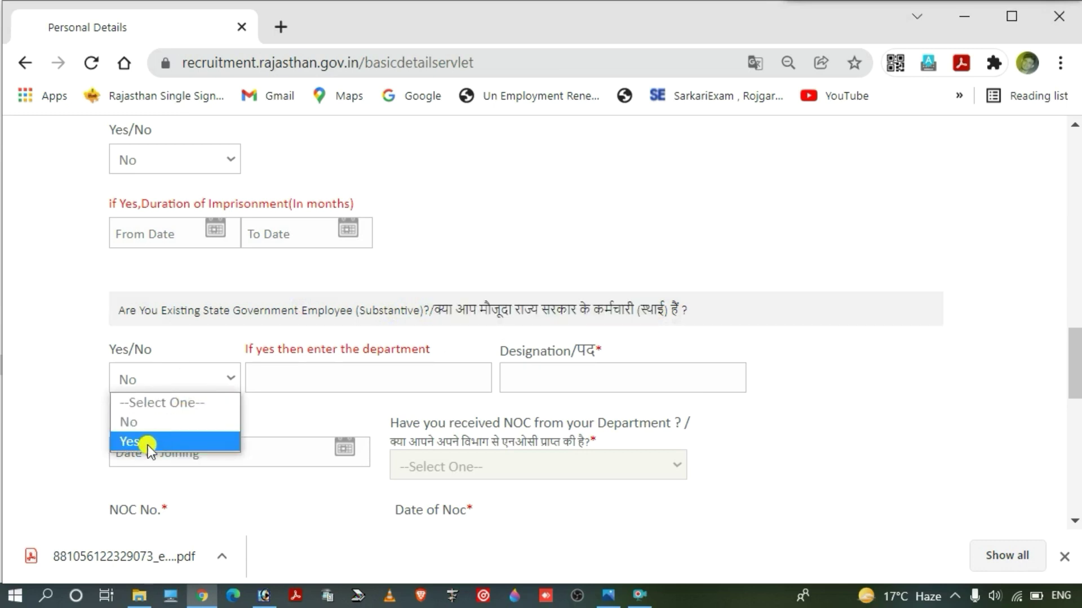
pyautogui.scroll(-1, 600, 372)
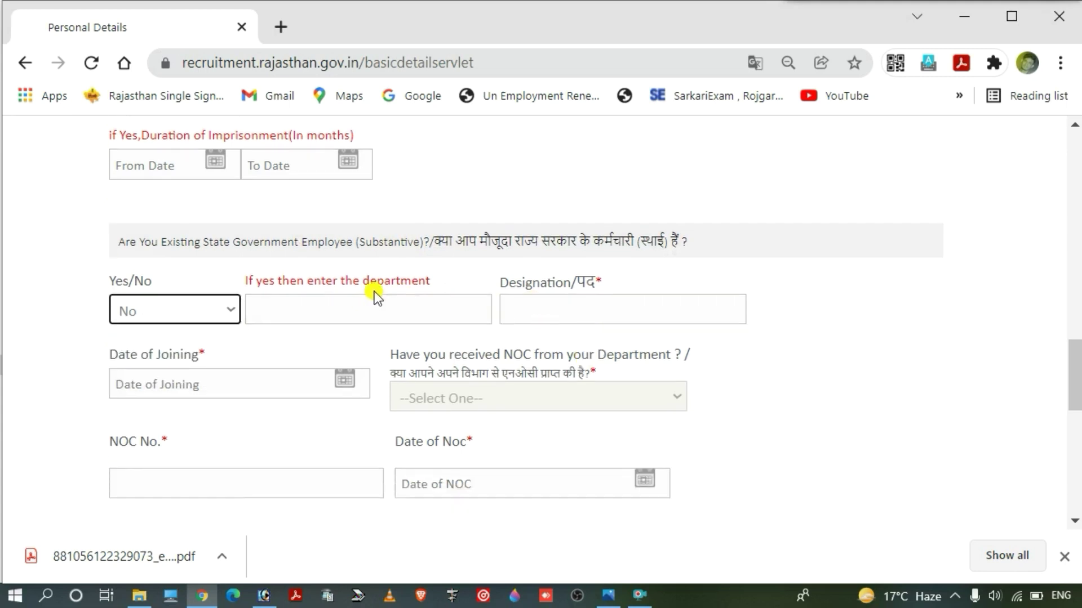
pyautogui.scroll(-1, 476, 322)
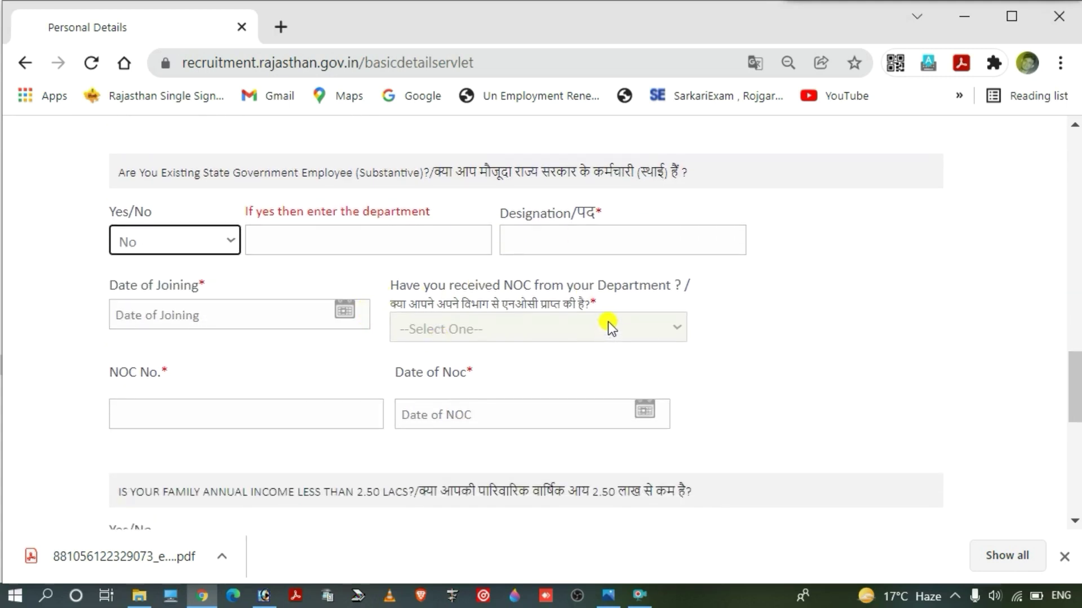
# Step: Keep Yes for family annual income below 2.50 lacs and leave every Additional Category option unselected
pyautogui.scroll(-3, 283, 314)
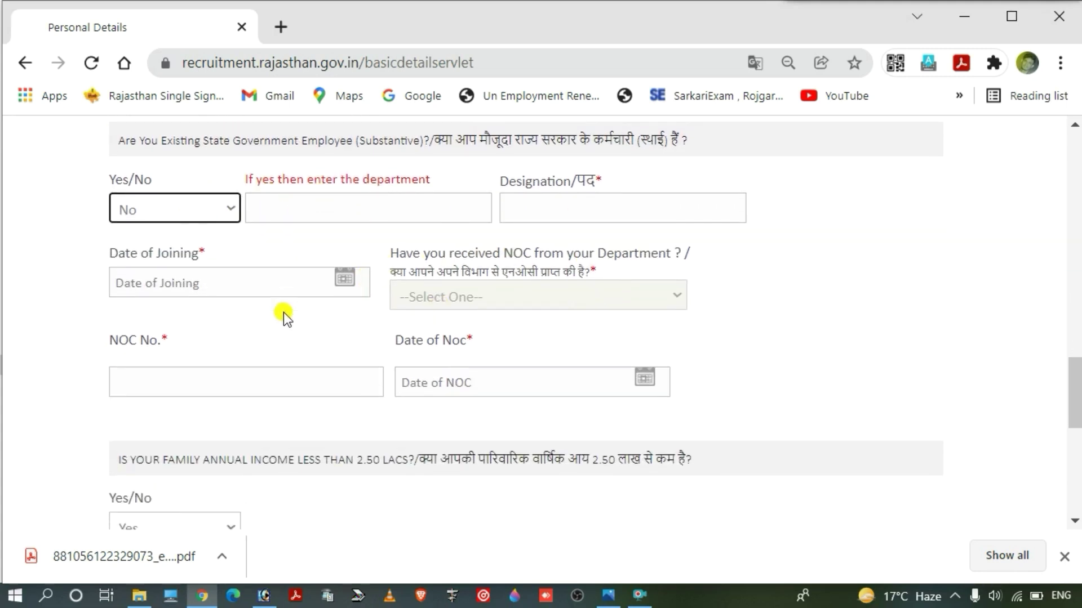
pyautogui.moveTo(426, 277); pyautogui.dragTo(684, 285)
pyautogui.click(696, 286)
pyautogui.click(198, 354)
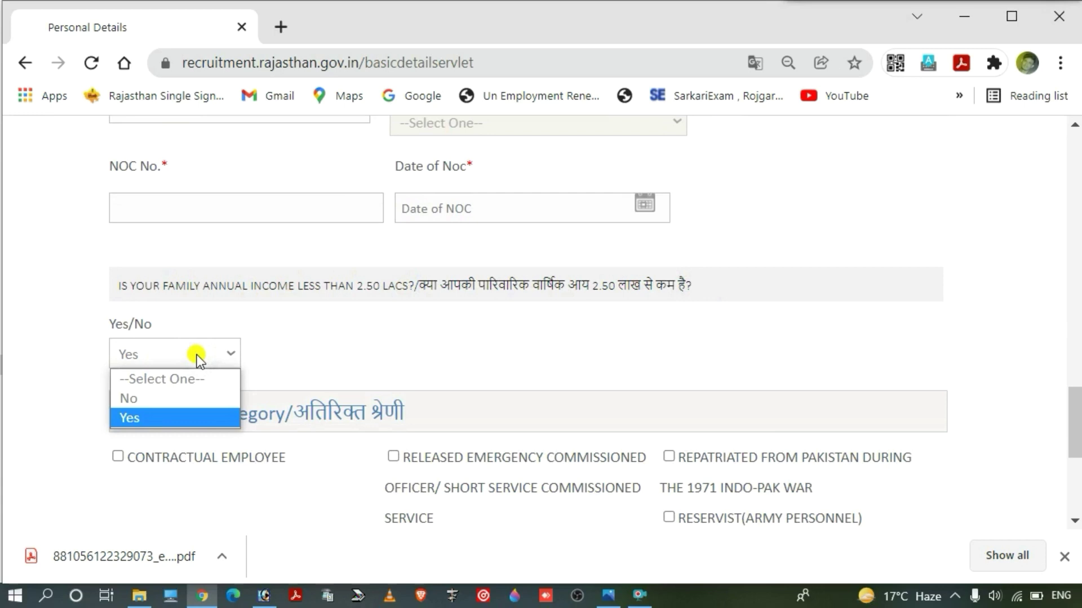
pyautogui.click(180, 417)
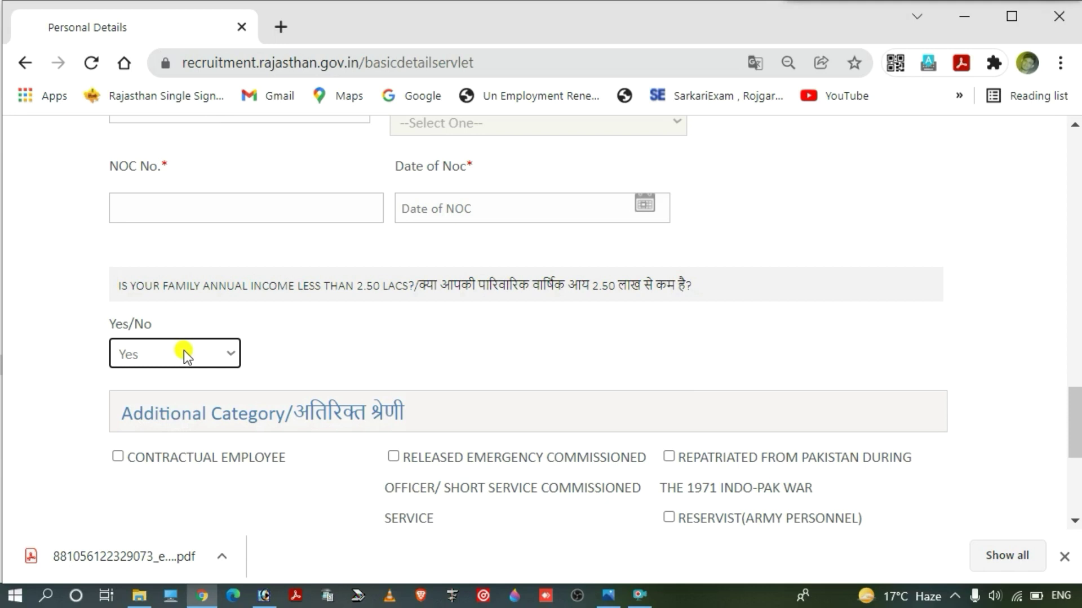
pyautogui.scroll(1, 184, 351)
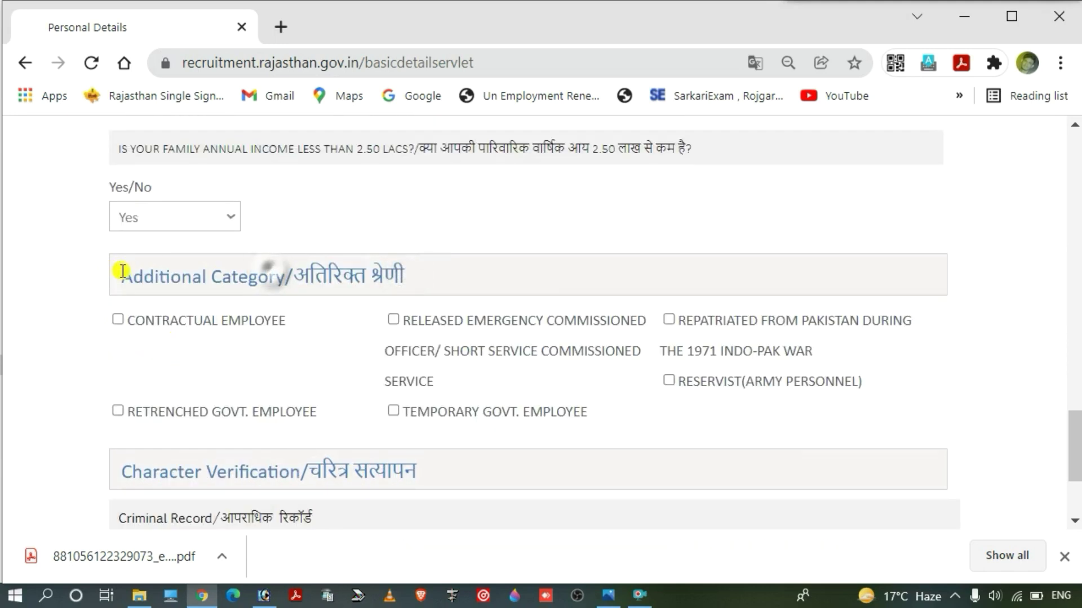
pyautogui.moveTo(122, 271); pyautogui.dragTo(422, 275)
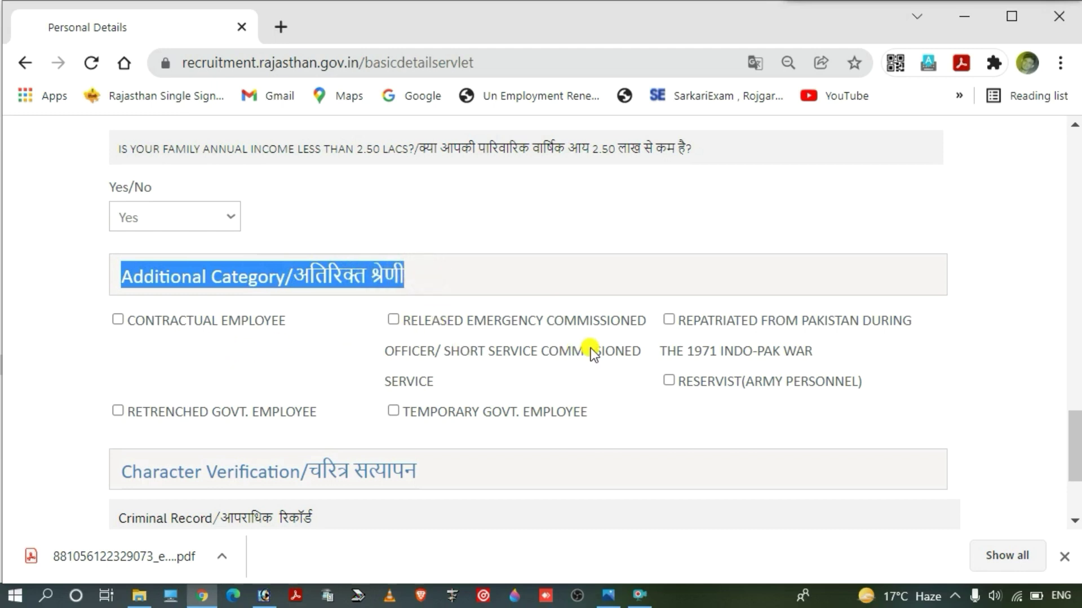
pyautogui.scroll(-1, 591, 346)
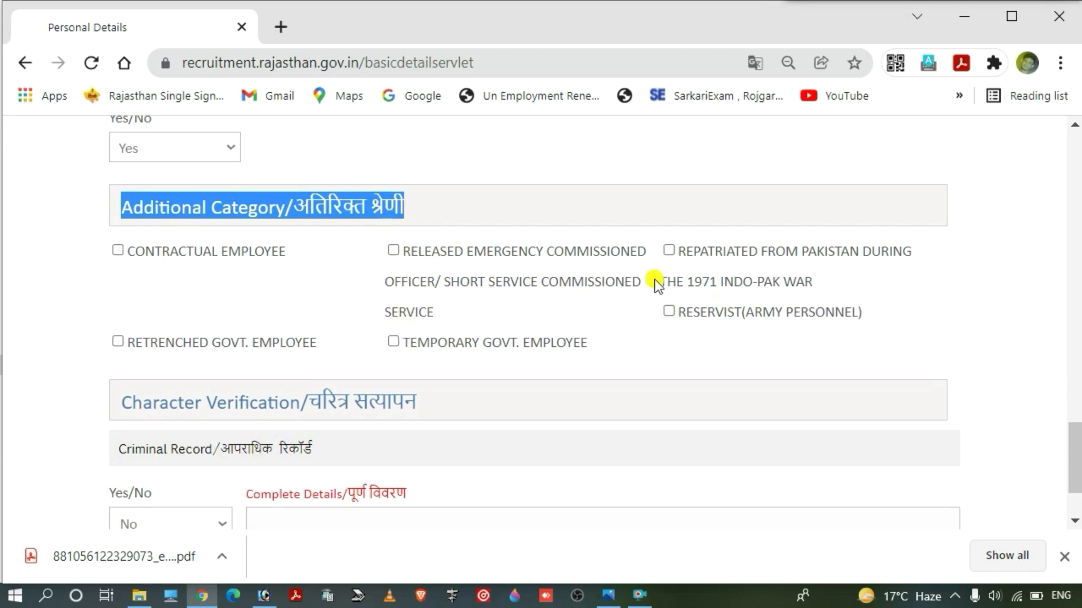
pyautogui.scroll(-2, 699, 285)
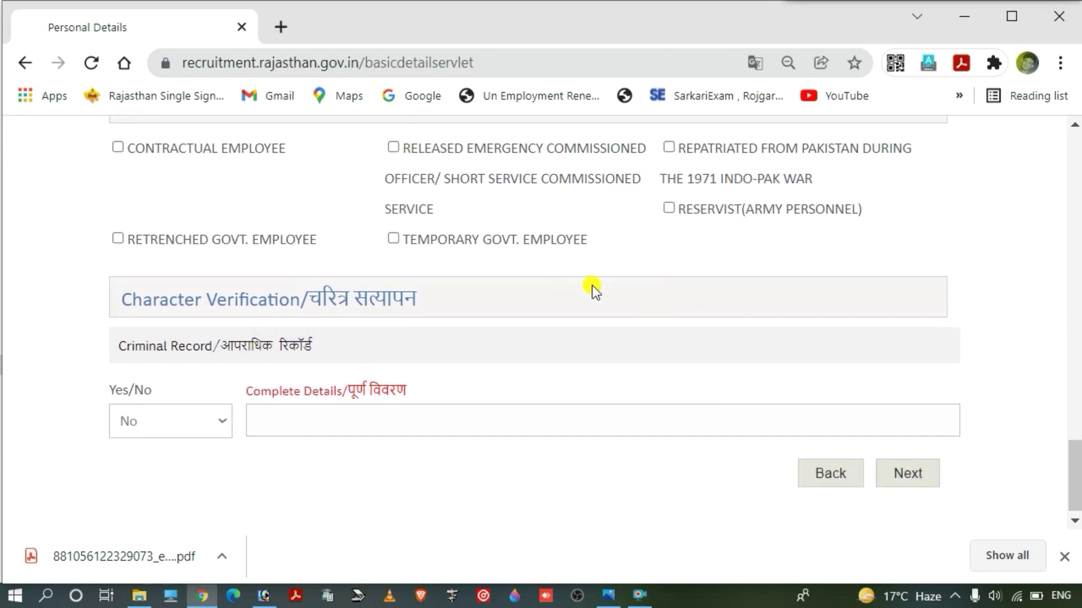
# Step: Keep No for Criminal Record under Character Verification and continue to the Qualification & Experience page
pyautogui.moveTo(120, 300); pyautogui.dragTo(432, 297)
pyautogui.click(435, 295)
pyautogui.click(178, 415)
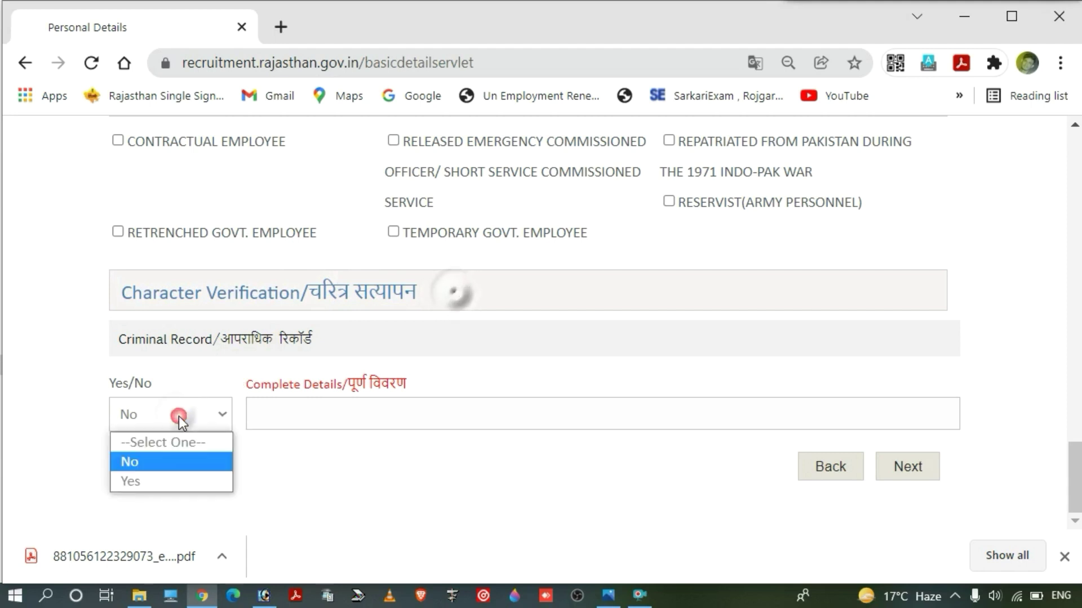
pyautogui.click(163, 461)
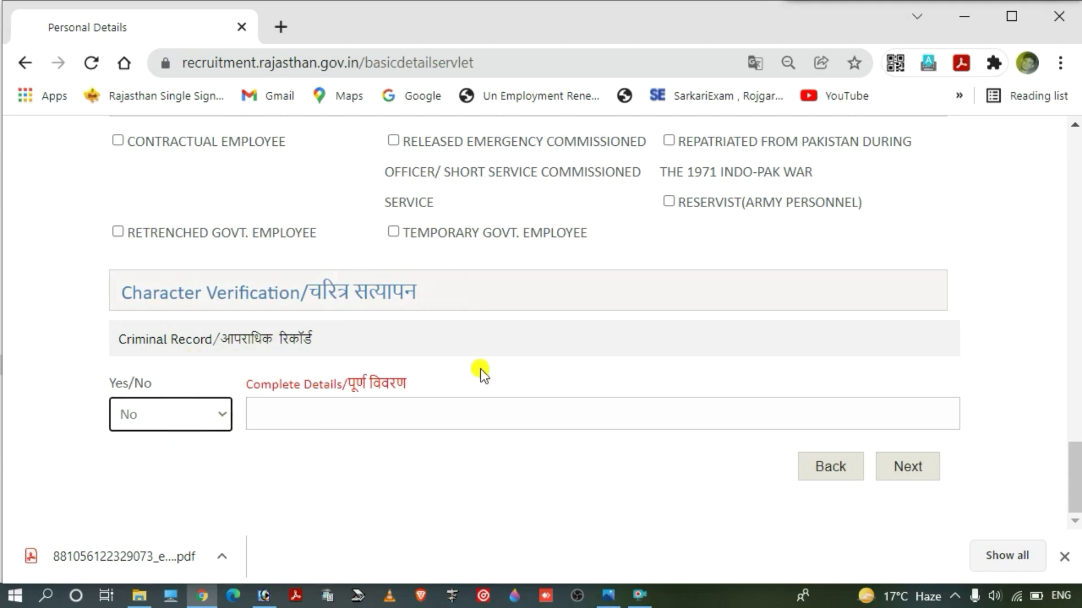
pyautogui.moveTo(313, 339); pyautogui.dragTo(213, 339)
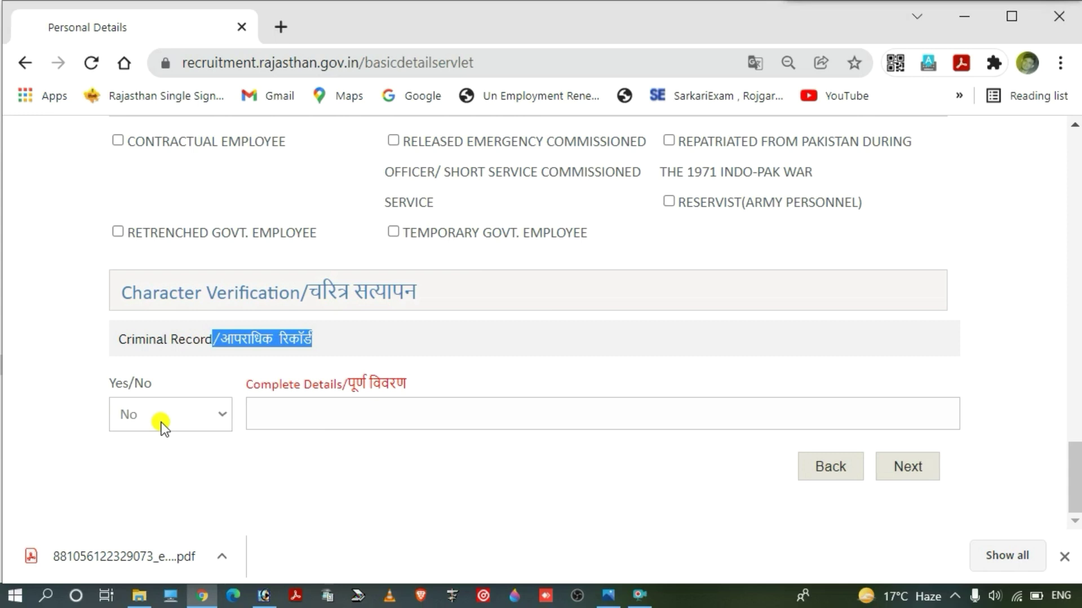
pyautogui.click(913, 467)
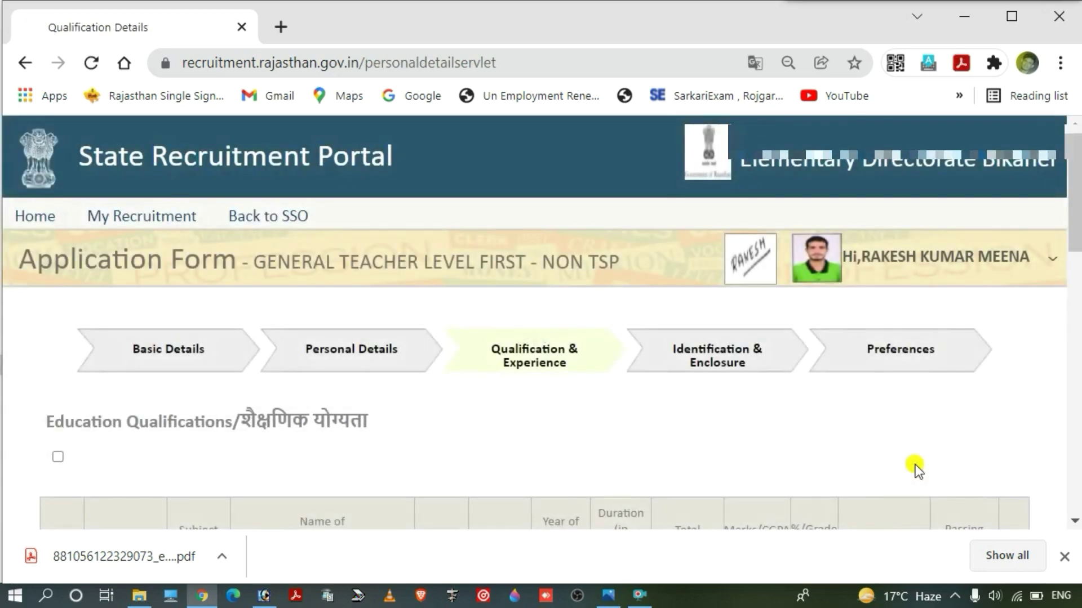
# Step: Examine the Education Qualifications table, including its exam rows, result and year-of-passing options, duration column, and admission and passing date columns
pyautogui.scroll(-2, 517, 272)
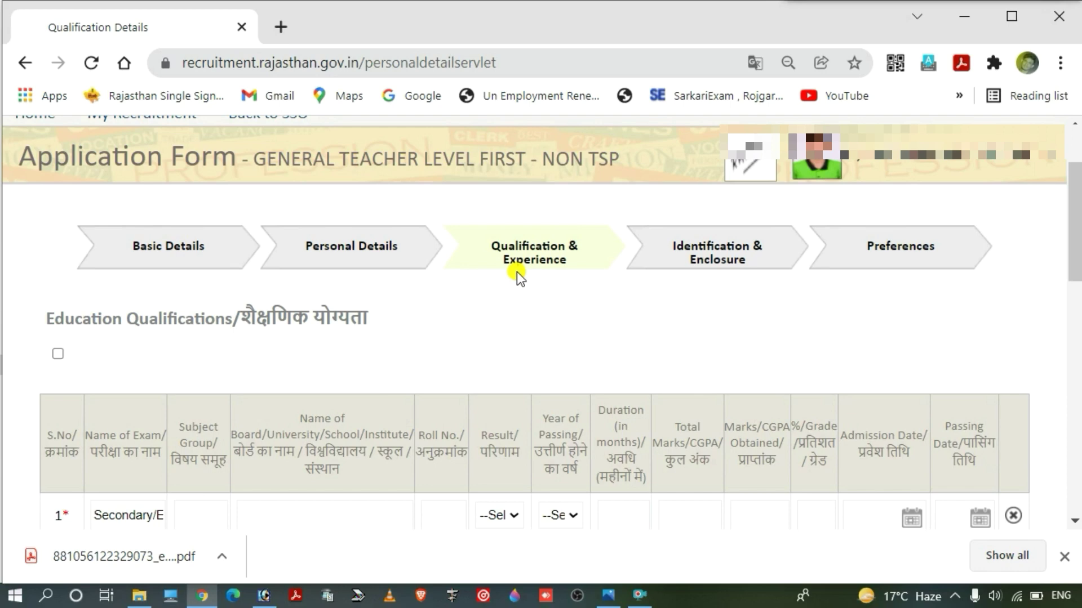
pyautogui.scroll(-4, 157, 283)
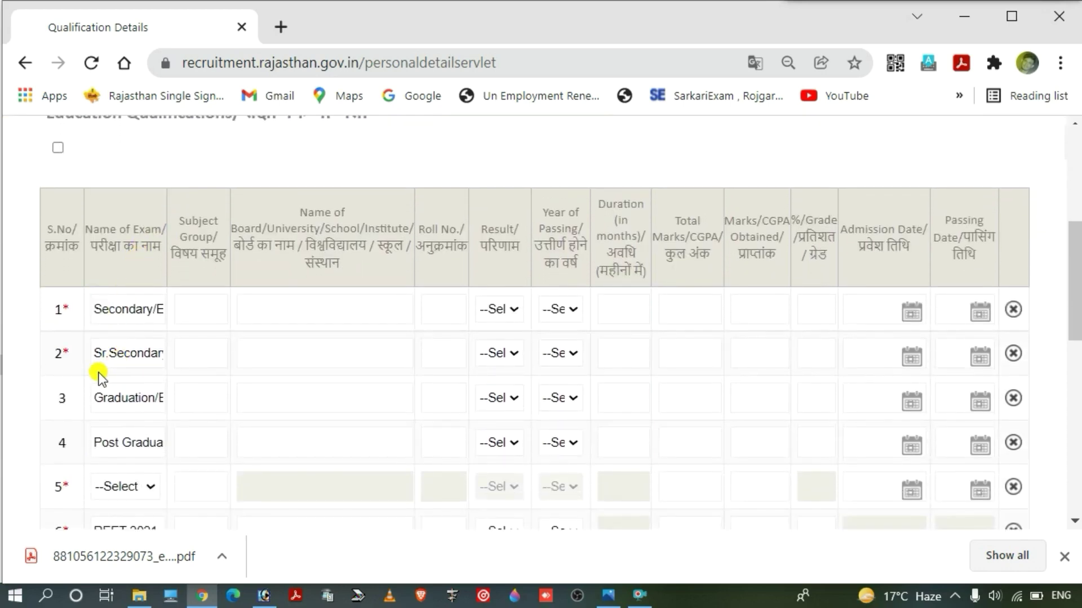
pyautogui.scroll(-1, 125, 415)
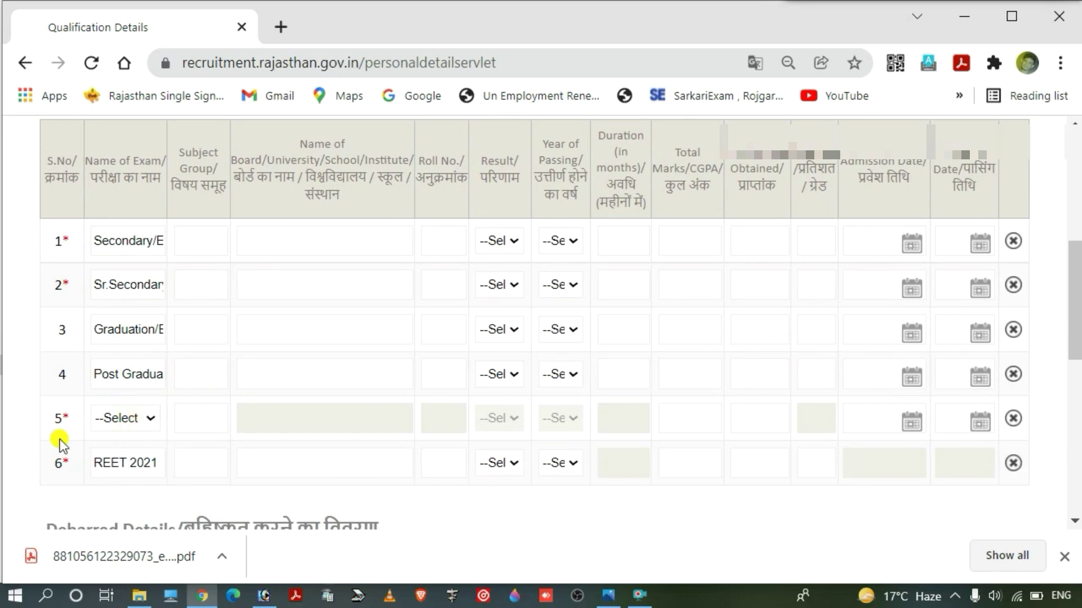
pyautogui.click(123, 424)
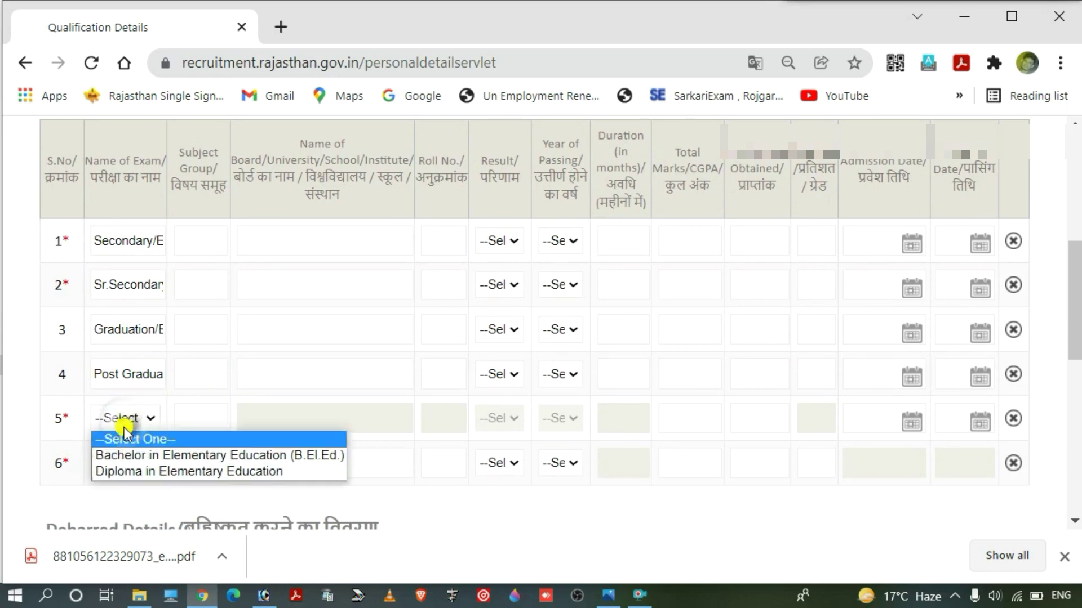
pyautogui.click(124, 428)
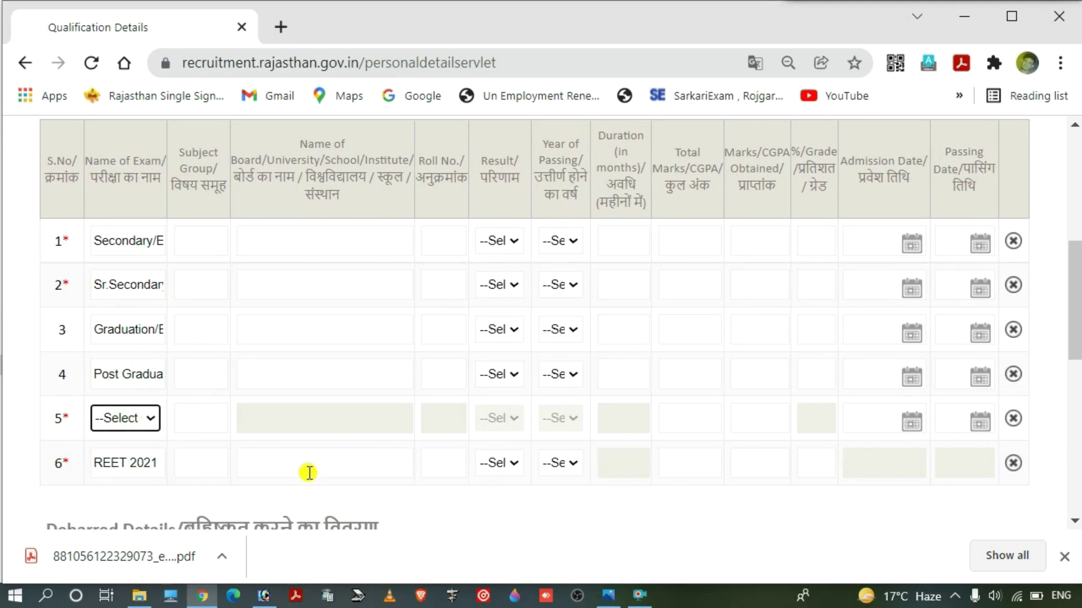
pyautogui.click(91, 251)
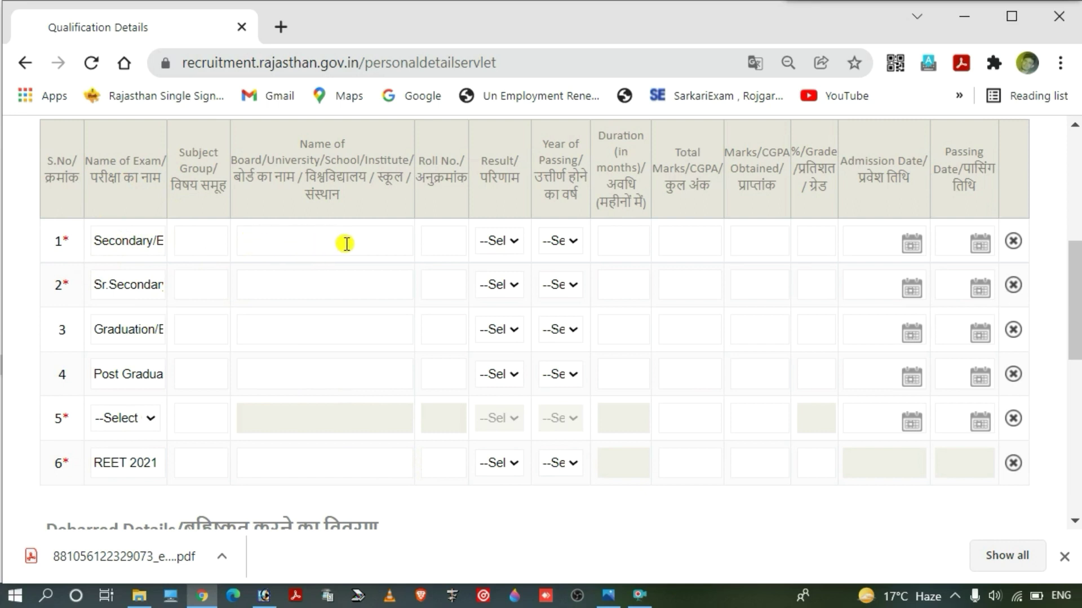
pyautogui.click(512, 245)
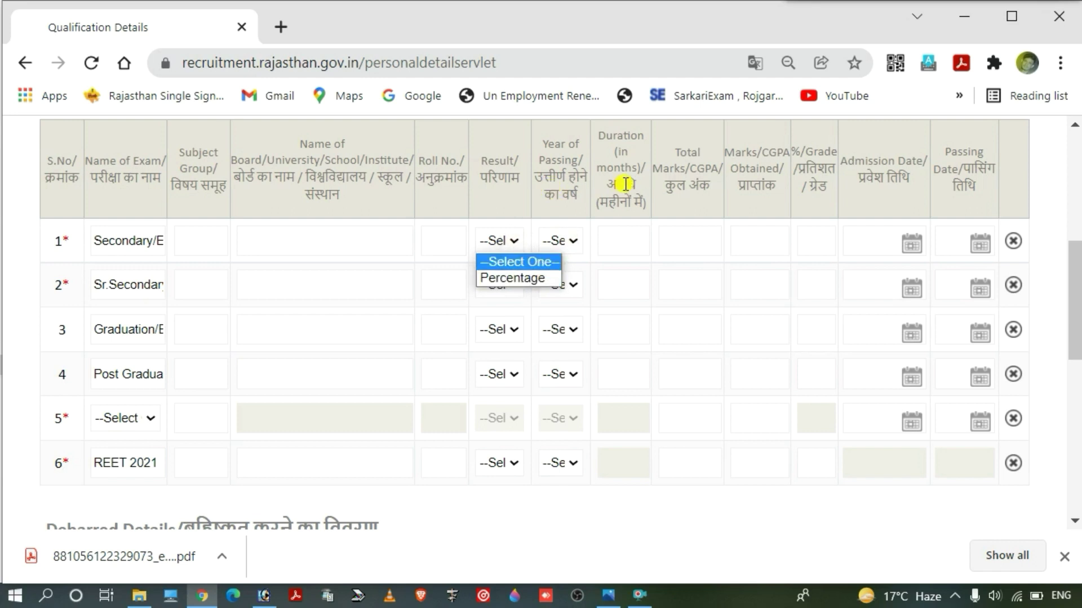
pyautogui.click(566, 244)
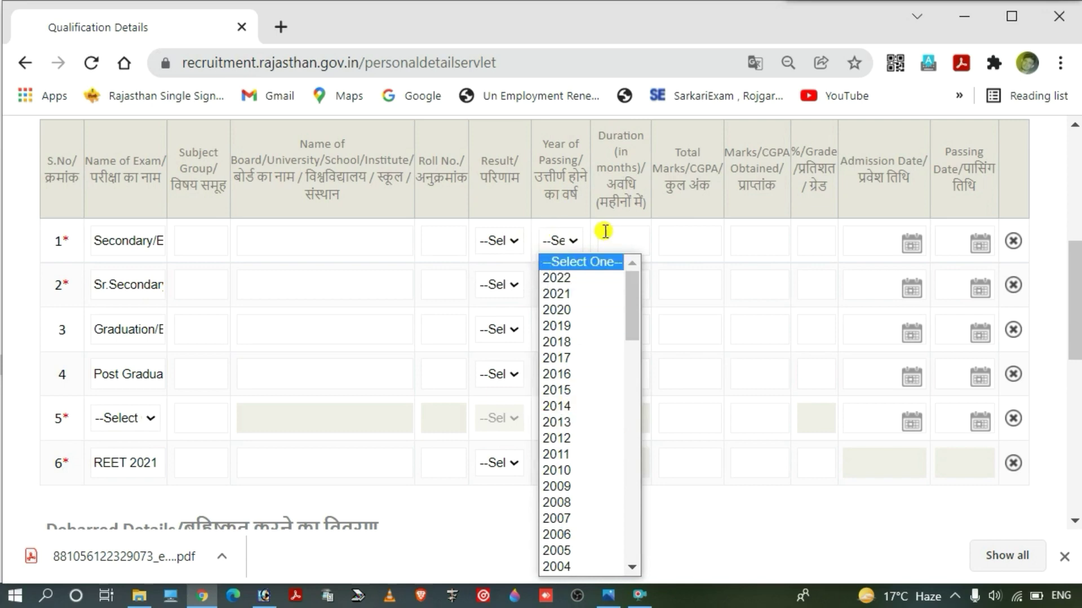
pyautogui.moveTo(599, 136); pyautogui.dragTo(642, 166)
pyautogui.click(606, 150)
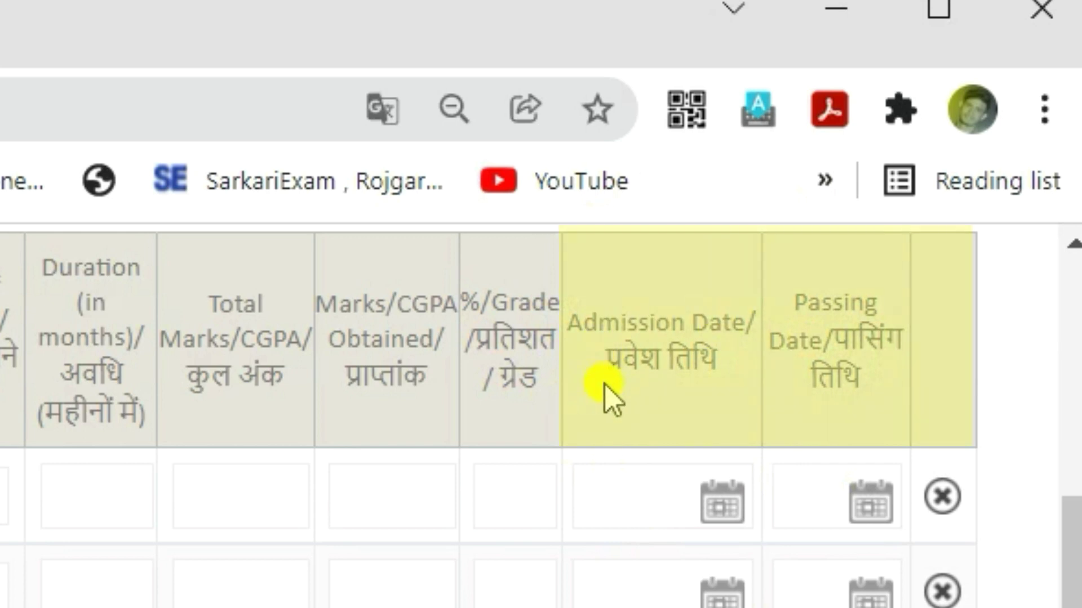
pyautogui.moveTo(584, 322); pyautogui.dragTo(709, 320)
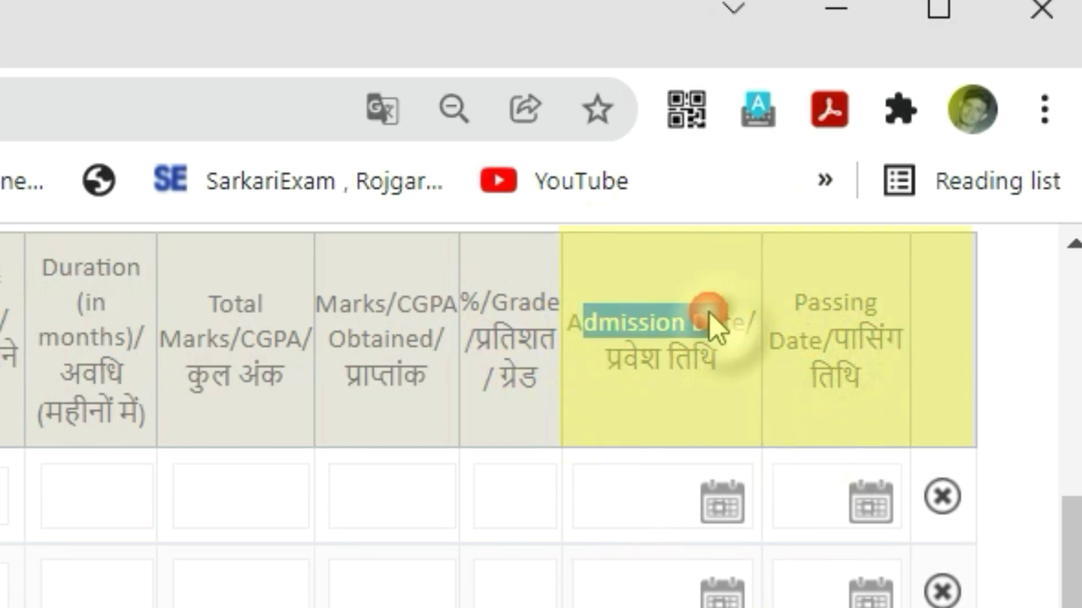
pyautogui.click(803, 286)
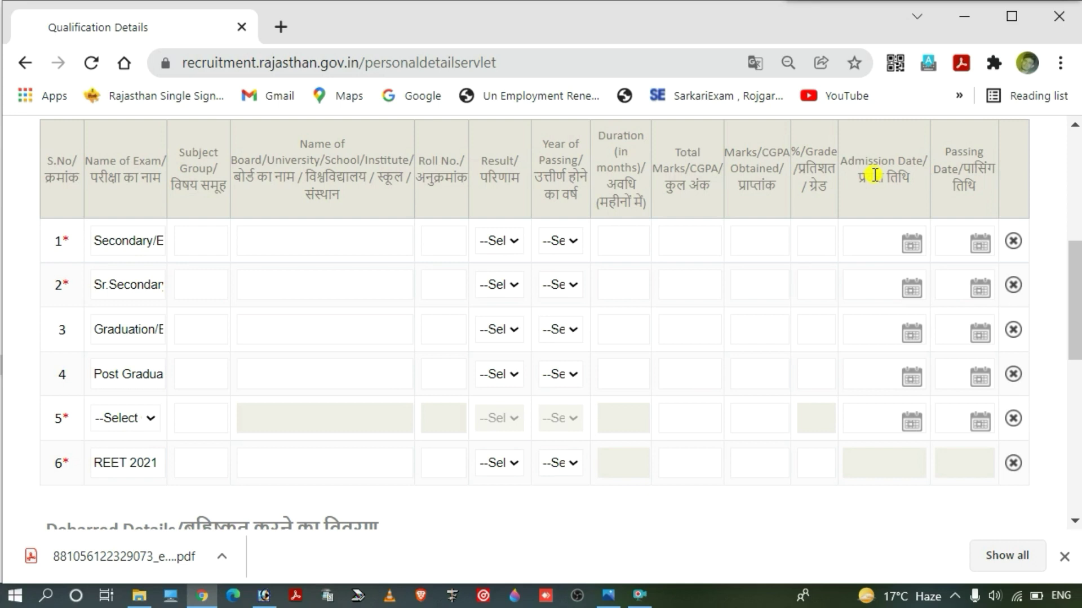
pyautogui.click(831, 2)
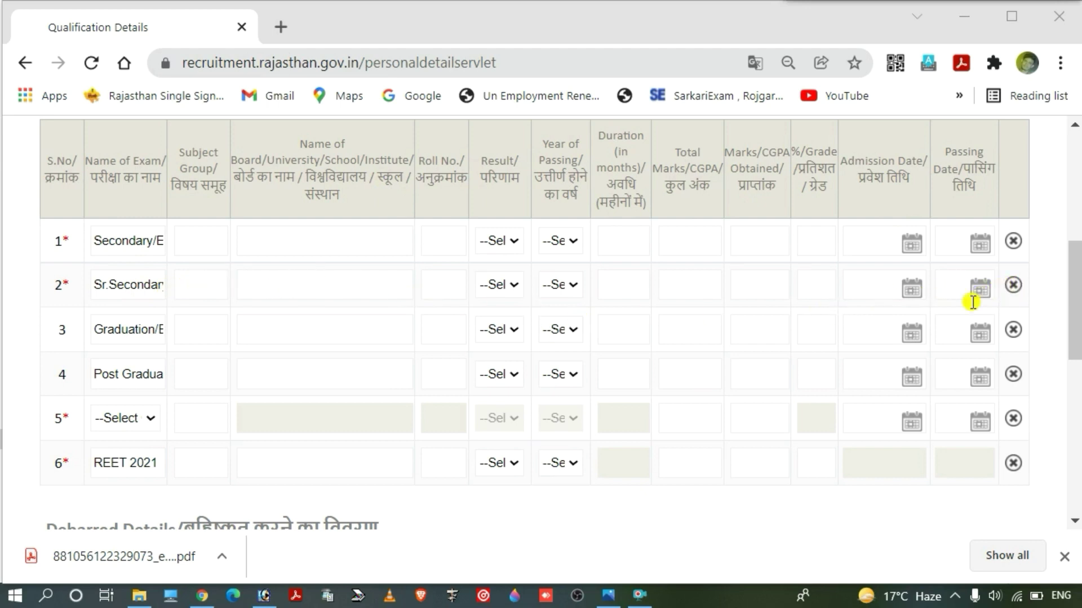
# Step: Choose Diploma in Elementary Education as the exam in row 5 of the Education Qualifications table
pyautogui.scroll(-1, 978, 291)
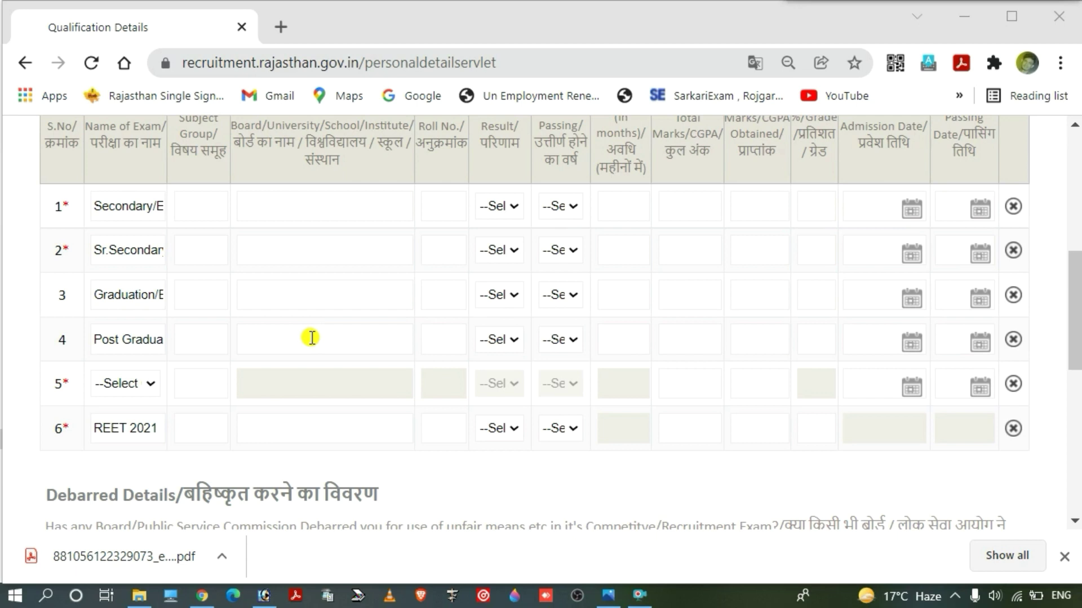
pyautogui.click(151, 386)
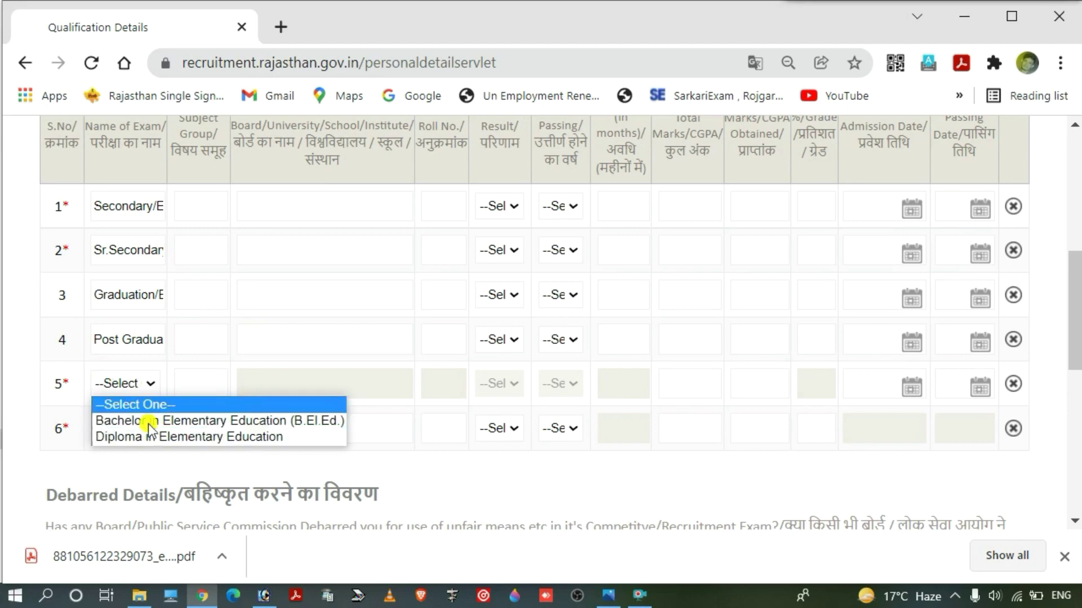
pyautogui.click(229, 437)
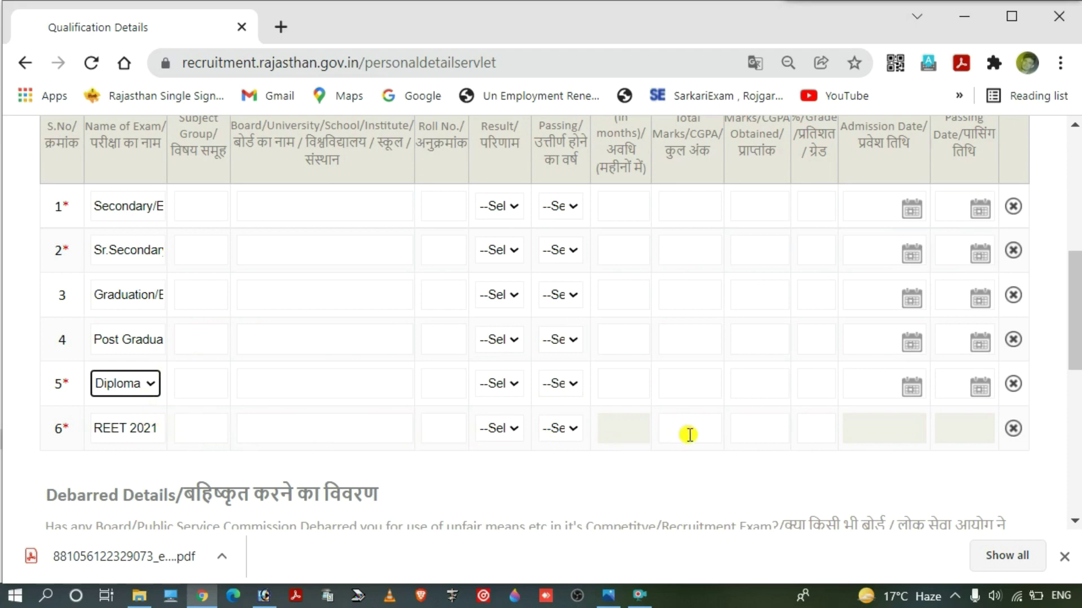
# Step: Examine the Education Qualifications table, especially the Secondary row's subject group, board name, result options and year of passing
pyautogui.scroll(-1, 249, 398)
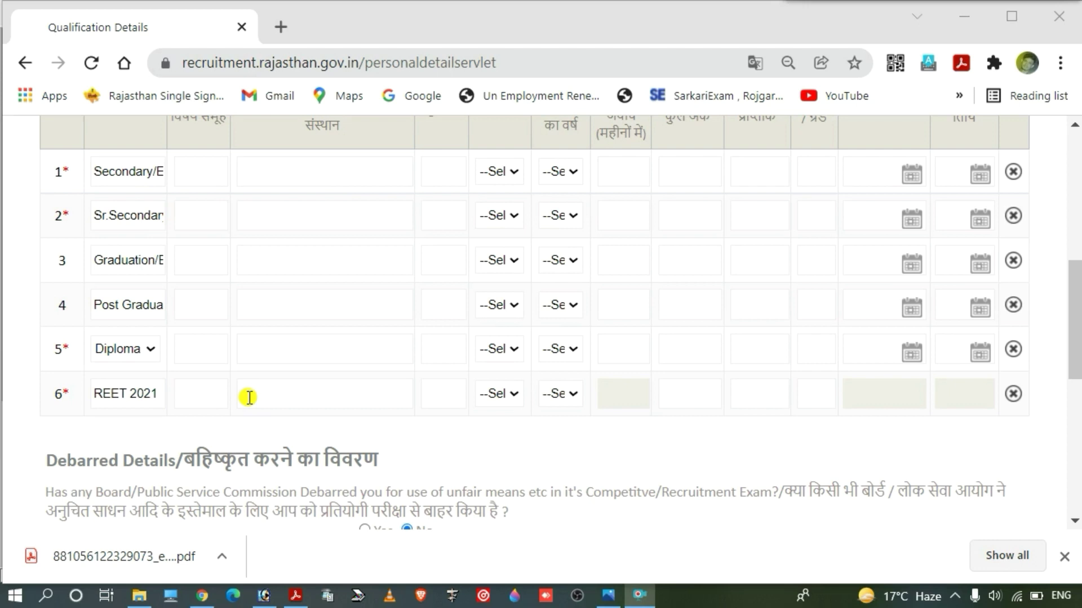
pyautogui.scroll(1, 504, 302)
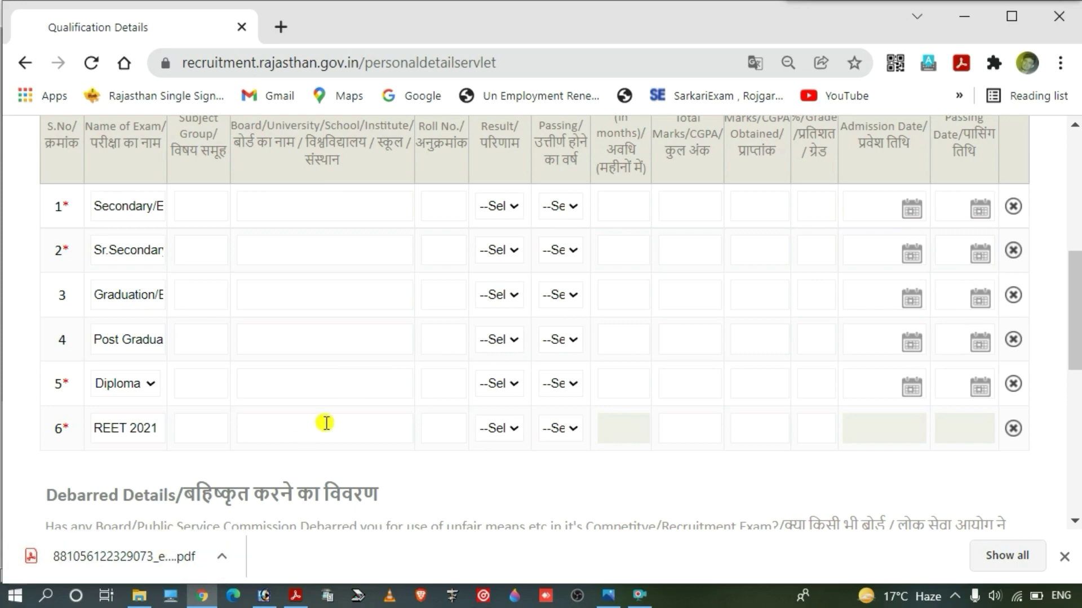
pyautogui.scroll(-2, 326, 423)
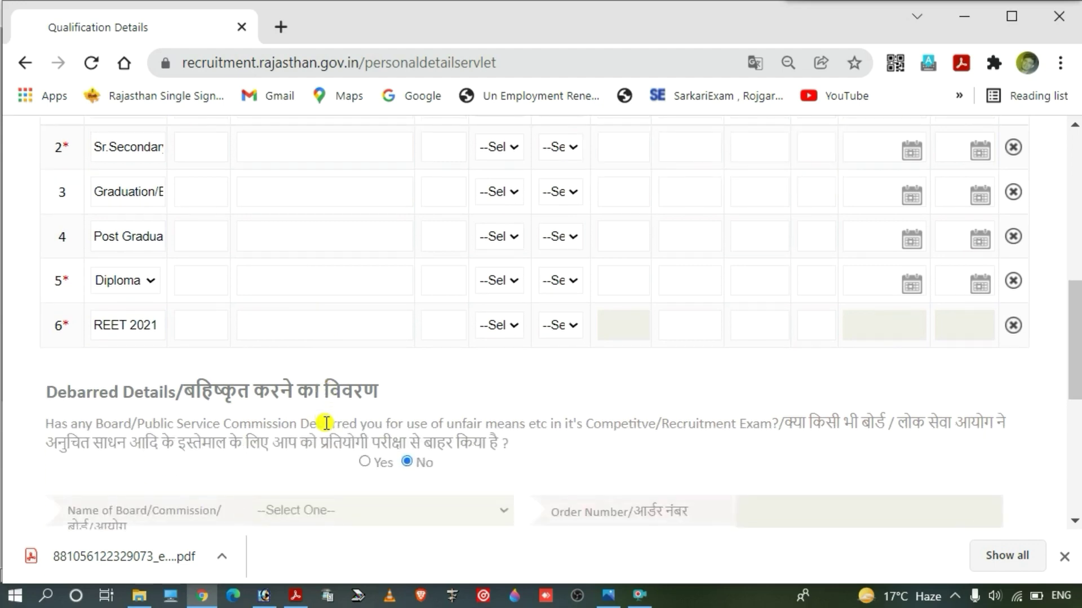
pyautogui.scroll(3, 326, 423)
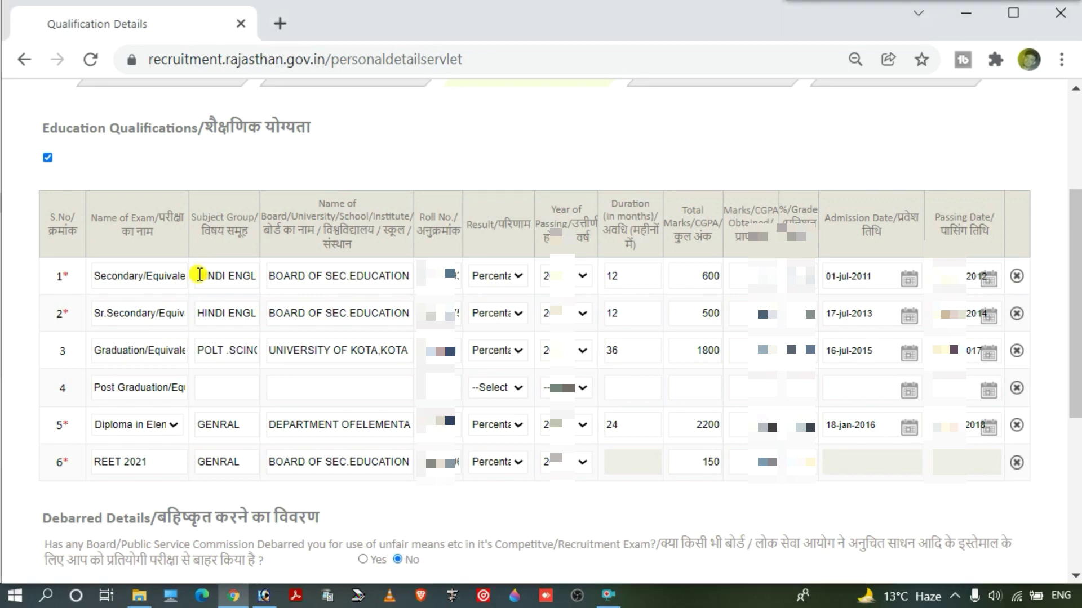
pyautogui.moveTo(202, 276); pyautogui.dragTo(259, 282)
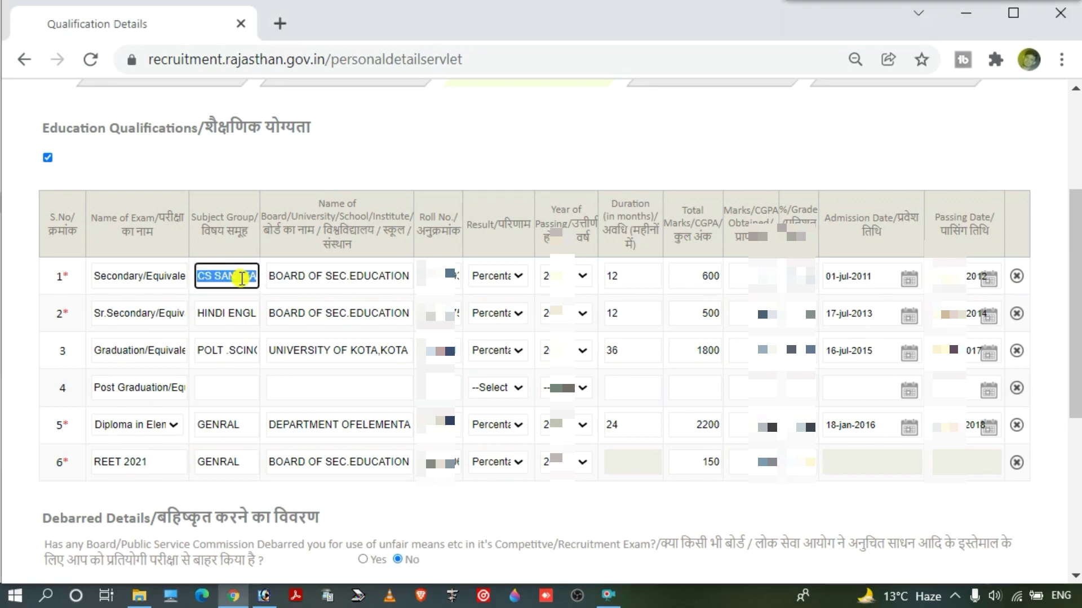
pyautogui.click(271, 277)
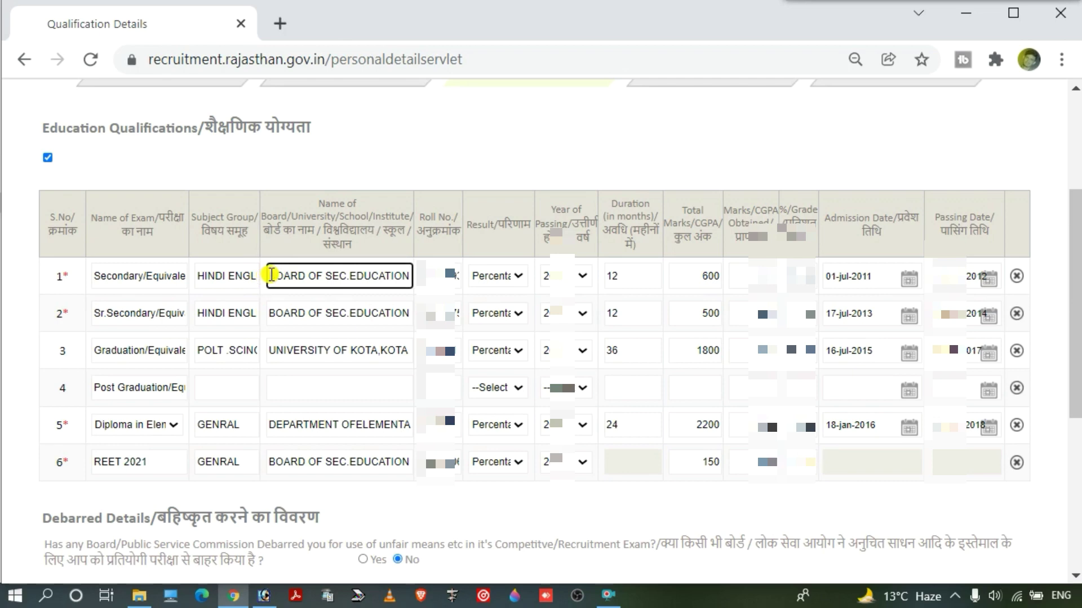
pyautogui.moveTo(270, 275); pyautogui.dragTo(389, 271)
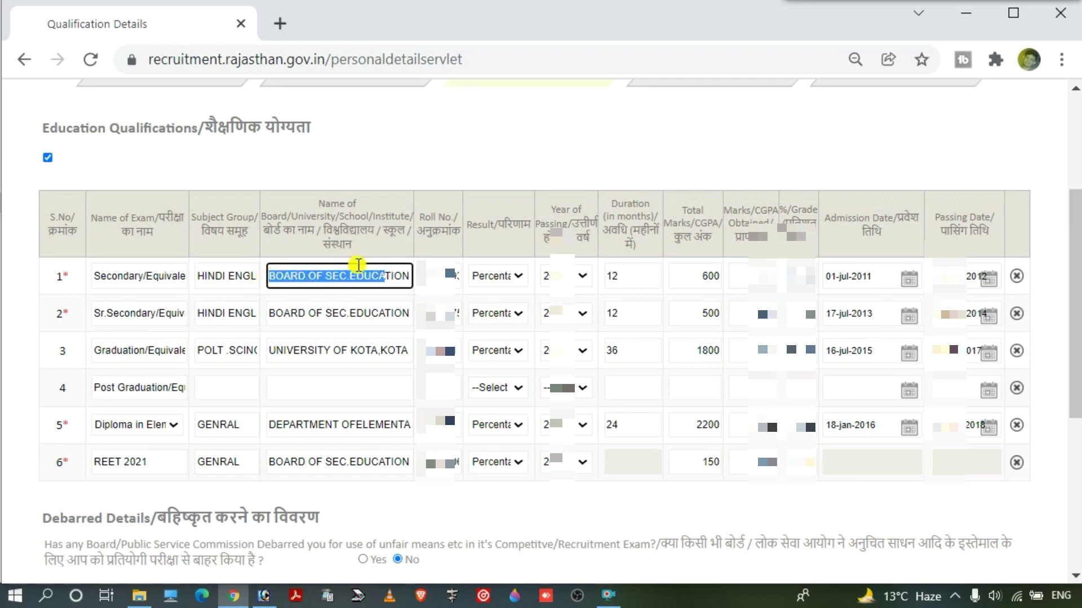
pyautogui.click(376, 278)
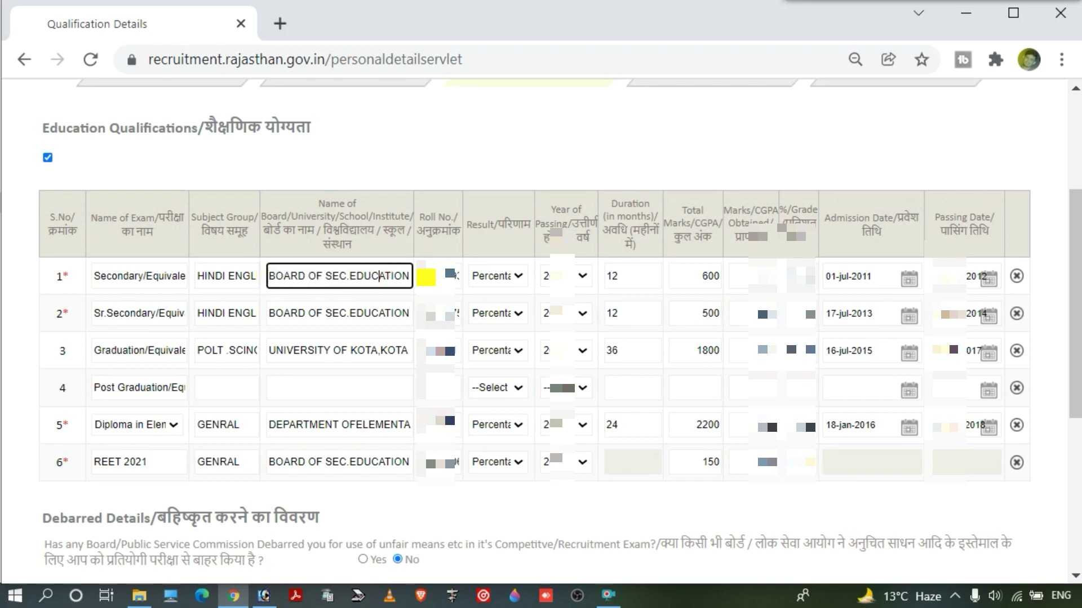
pyautogui.press('alt')
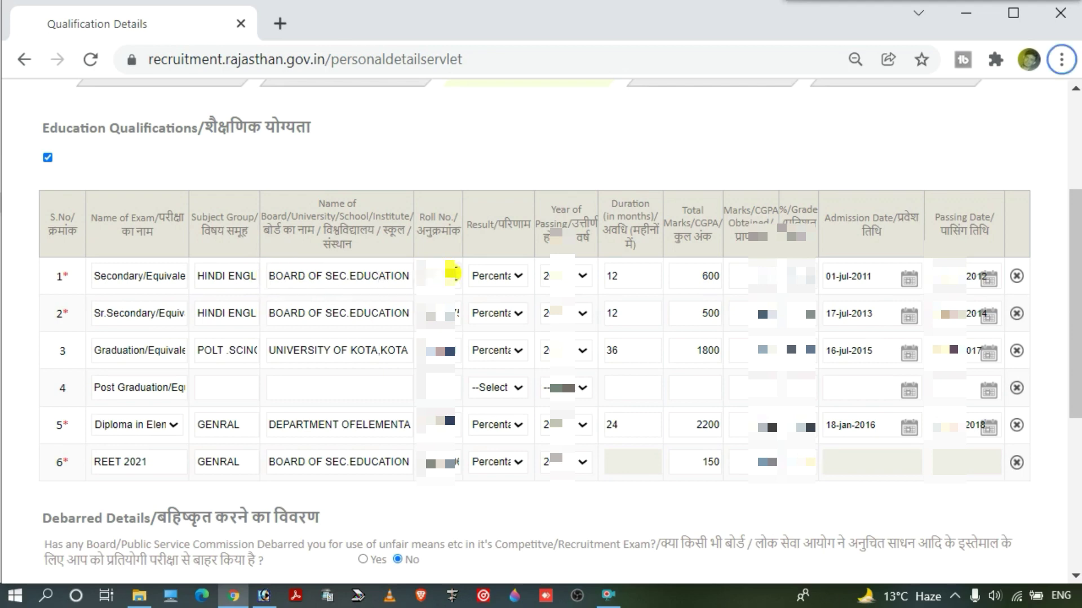
pyautogui.click(515, 276)
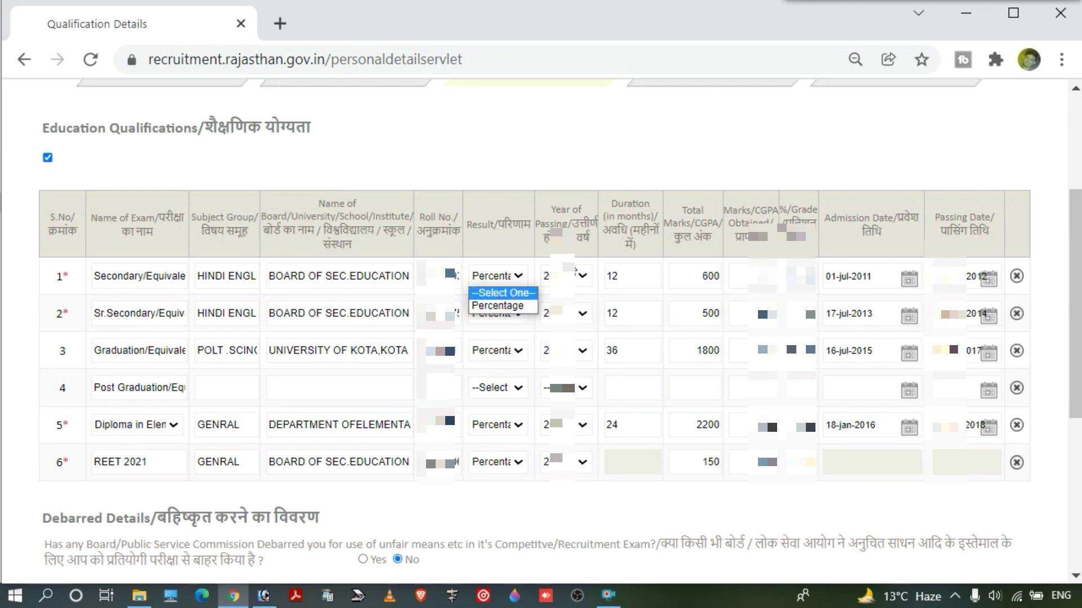
pyautogui.click(584, 278)
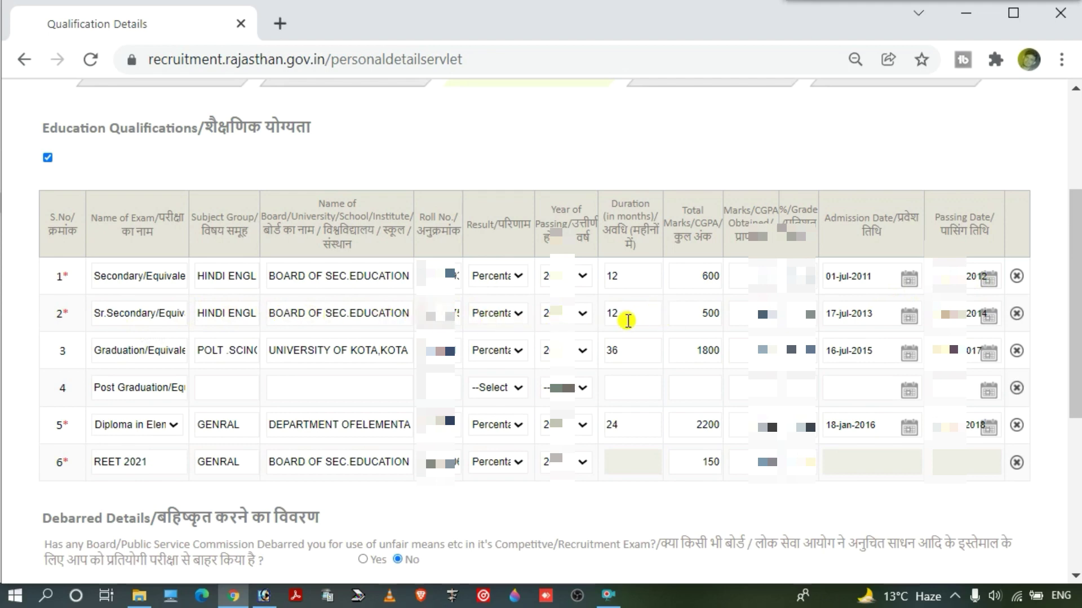
# Step: Examine the subject group and board name entries in the Diploma in Elementary Education and REET 2021 rows
pyautogui.scroll(-1, 597, 319)
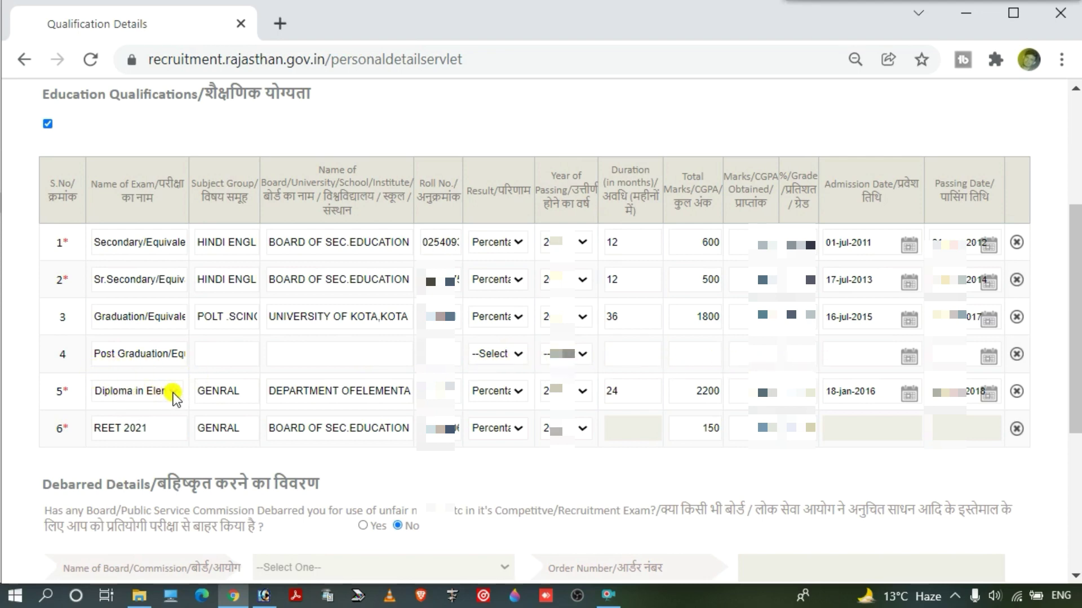
pyautogui.doubleClick(213, 389)
pyautogui.click(213, 390)
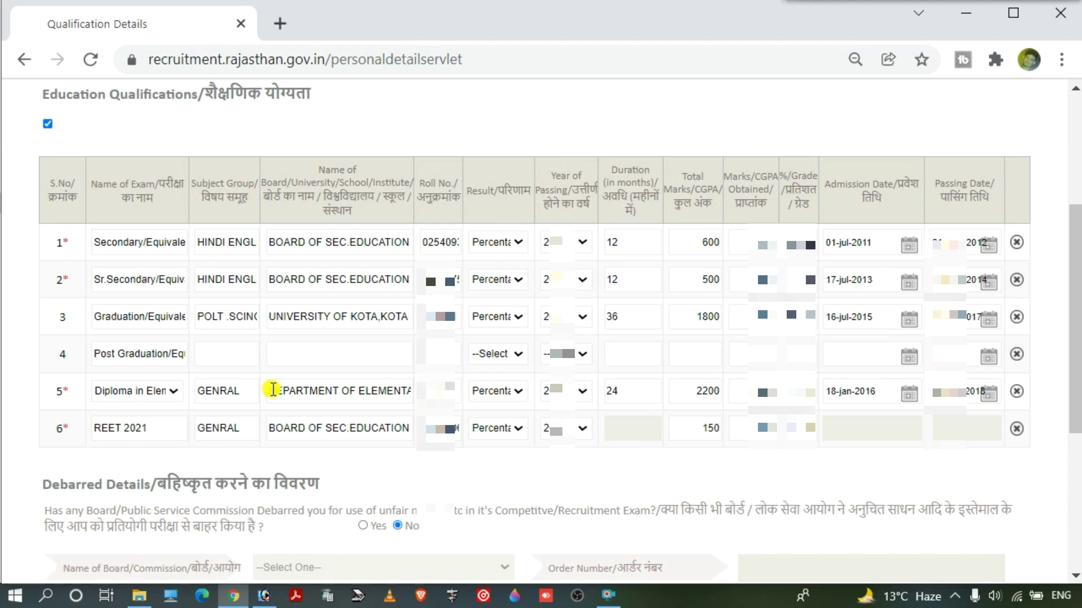
pyautogui.moveTo(273, 390); pyautogui.dragTo(422, 404)
pyautogui.click(365, 393)
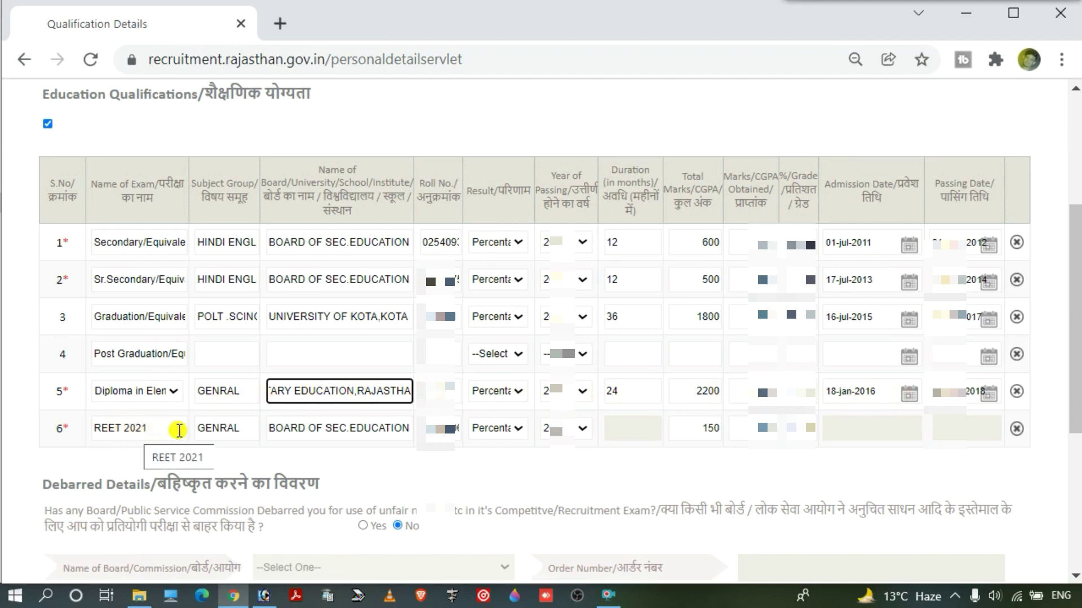
pyautogui.moveTo(200, 431); pyautogui.dragTo(247, 432)
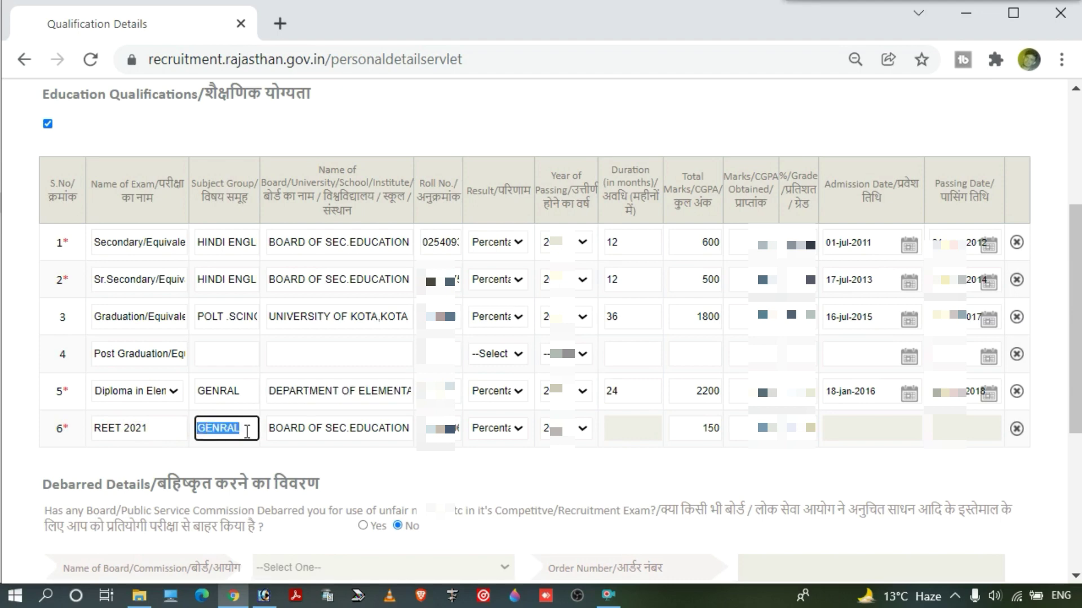
pyautogui.click(249, 432)
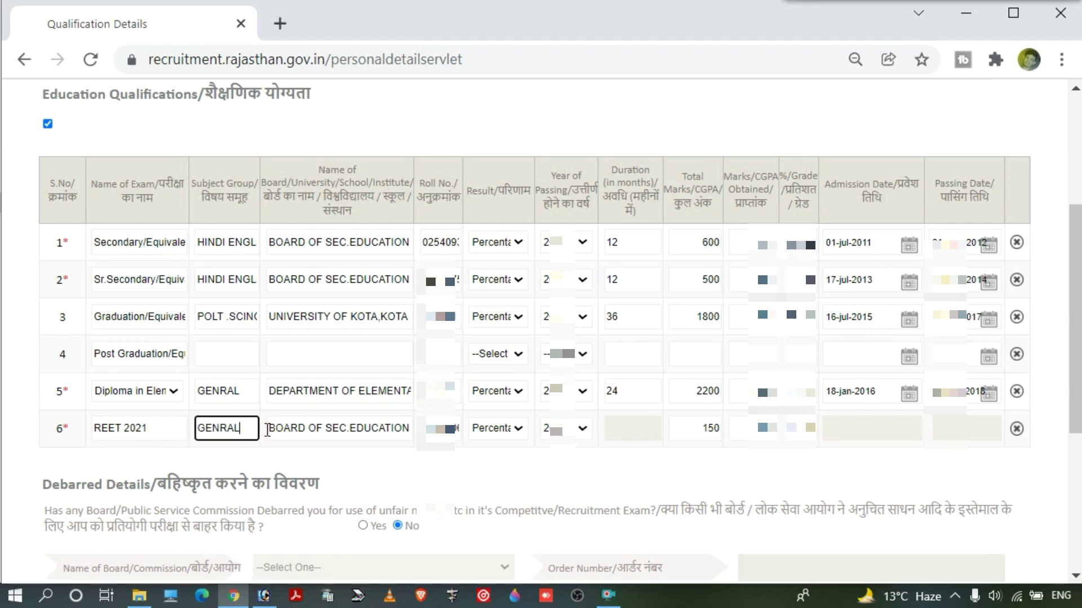
pyautogui.moveTo(267, 430); pyautogui.dragTo(412, 431)
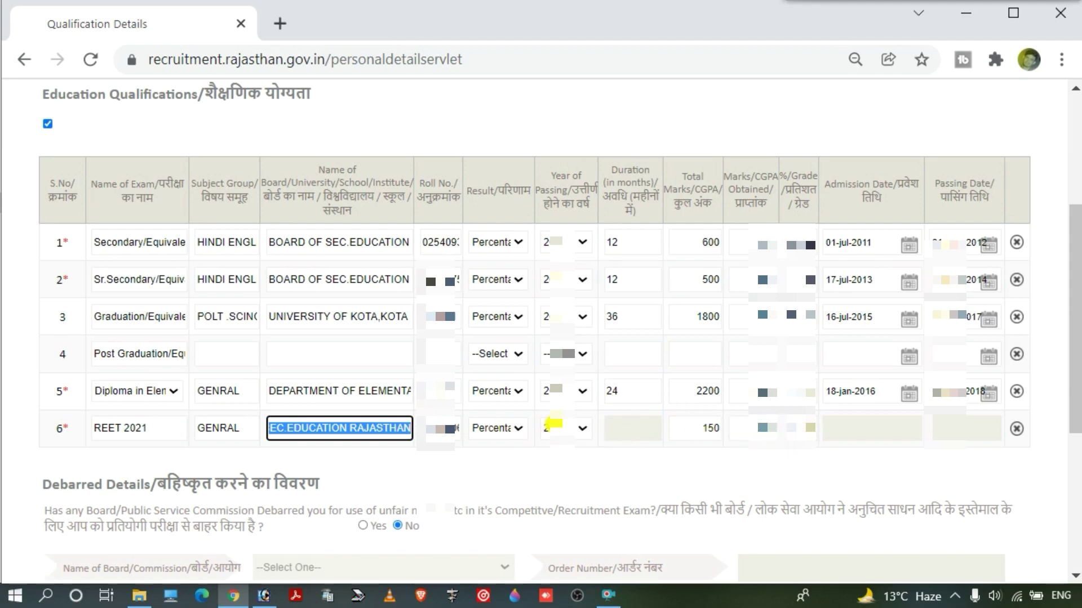
pyautogui.click(602, 465)
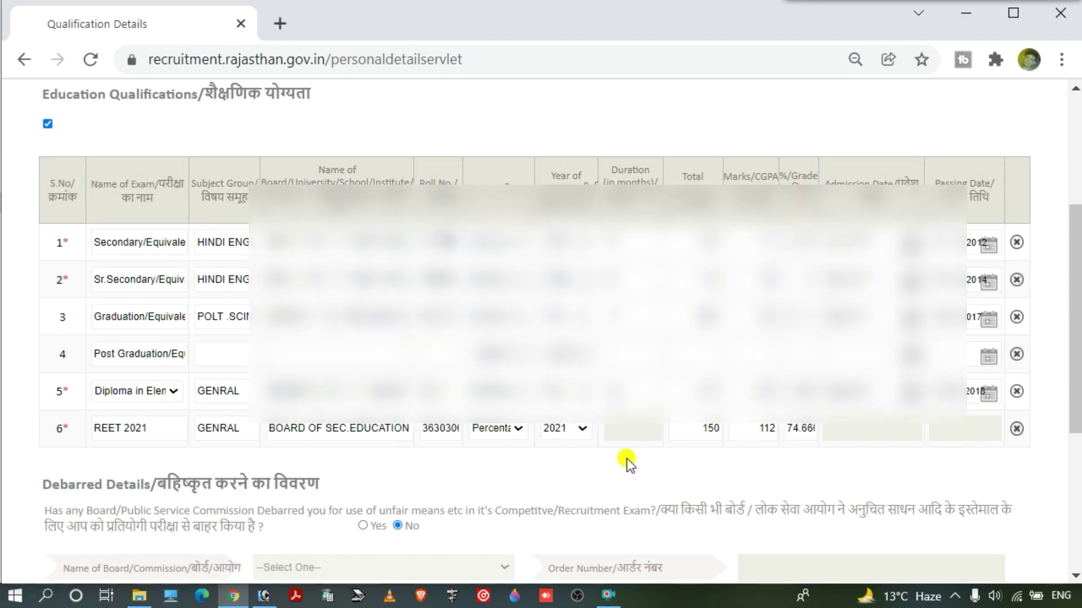
# Step: Select Hindi as the medium for both graduation and post-graduation and continue to the Identification & Enclosure page
pyautogui.scroll(-1, 626, 458)
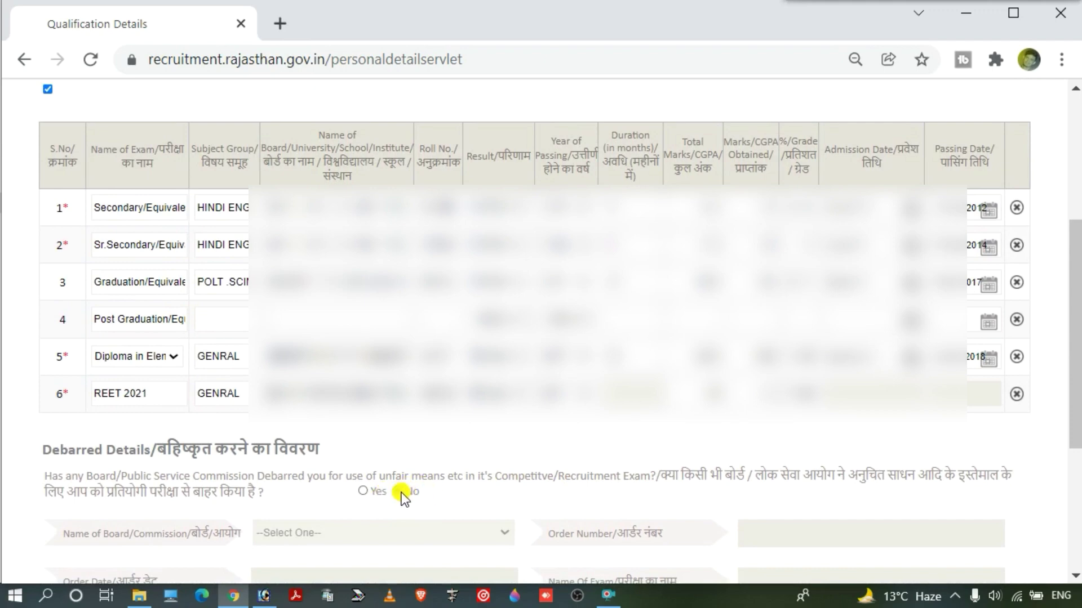
pyautogui.scroll(-4, 400, 494)
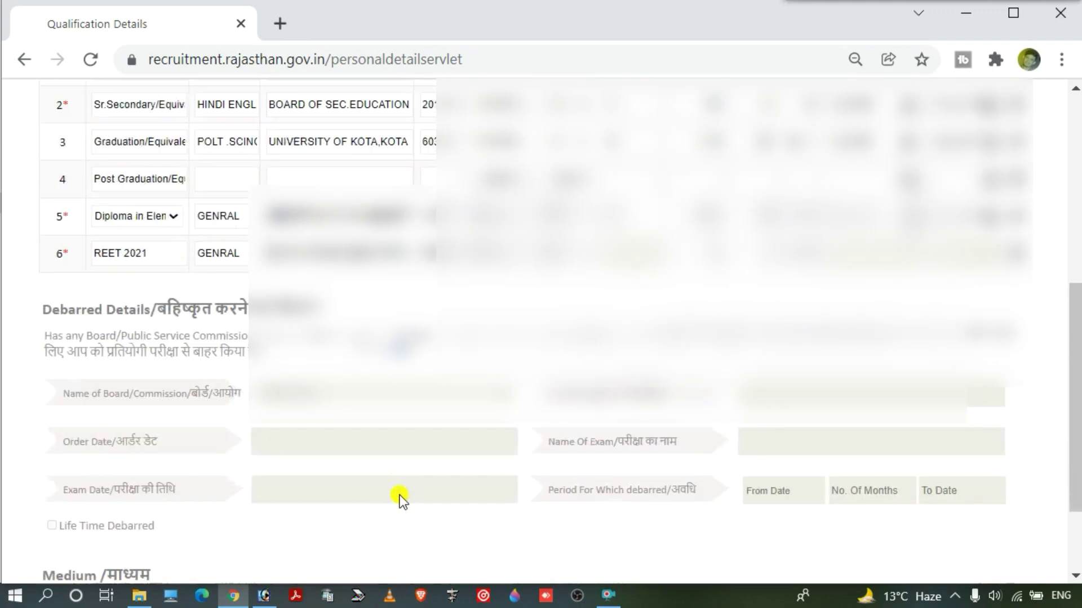
pyautogui.scroll(1, 200, 509)
pyautogui.scroll(-1, 167, 518)
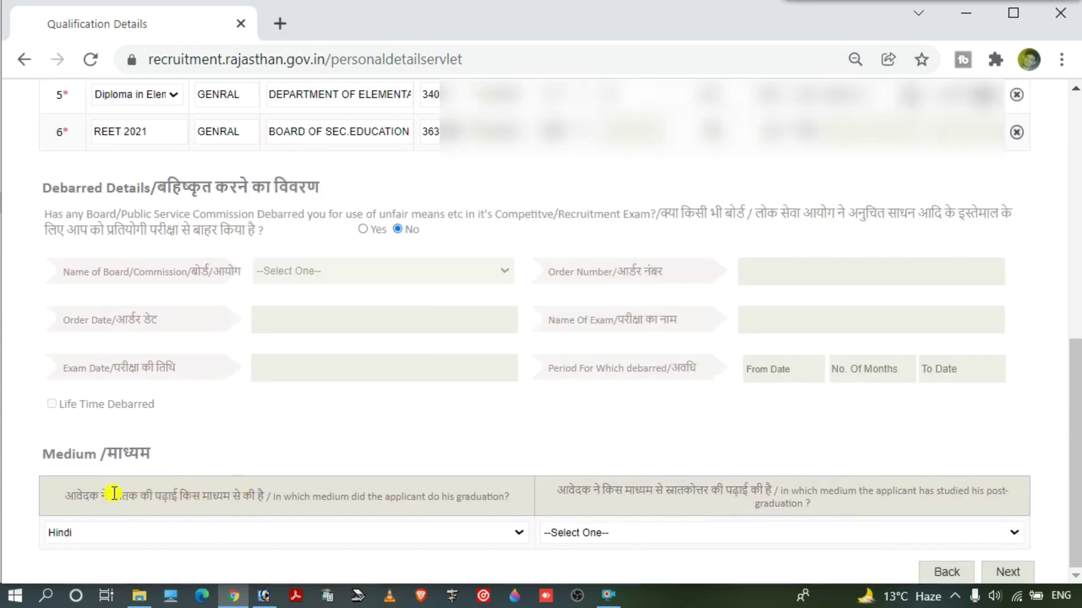
pyautogui.moveTo(110, 495); pyautogui.dragTo(255, 497)
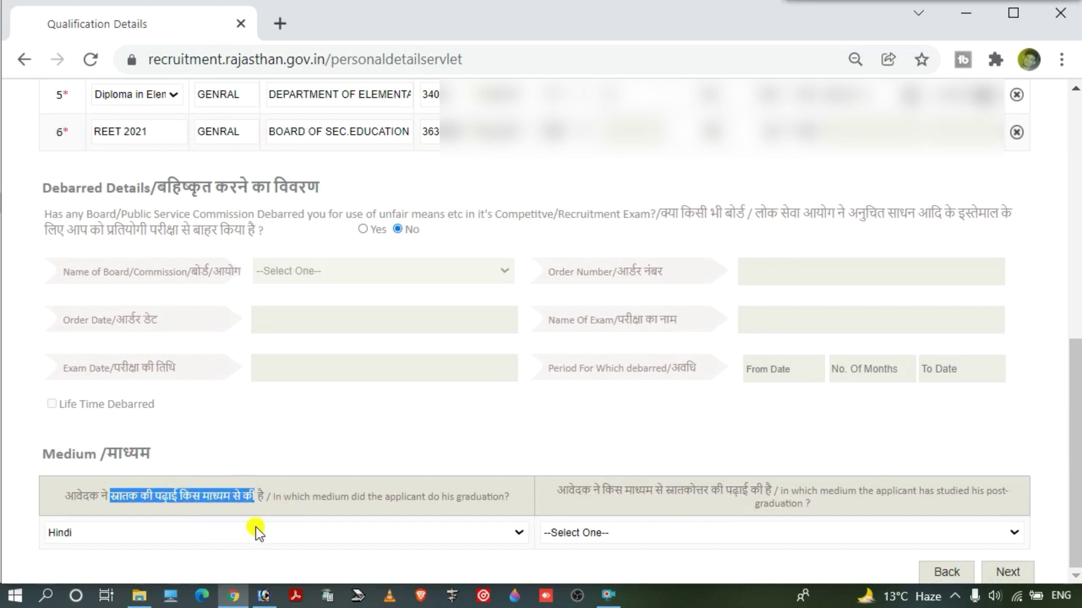
pyautogui.click(221, 539)
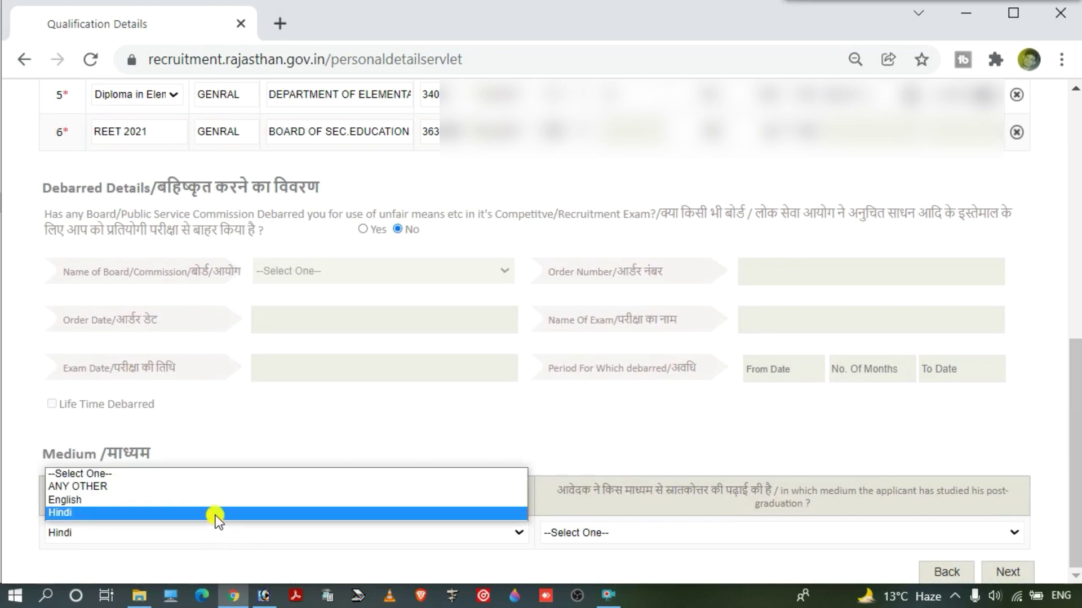
pyautogui.click(160, 513)
pyautogui.click(611, 538)
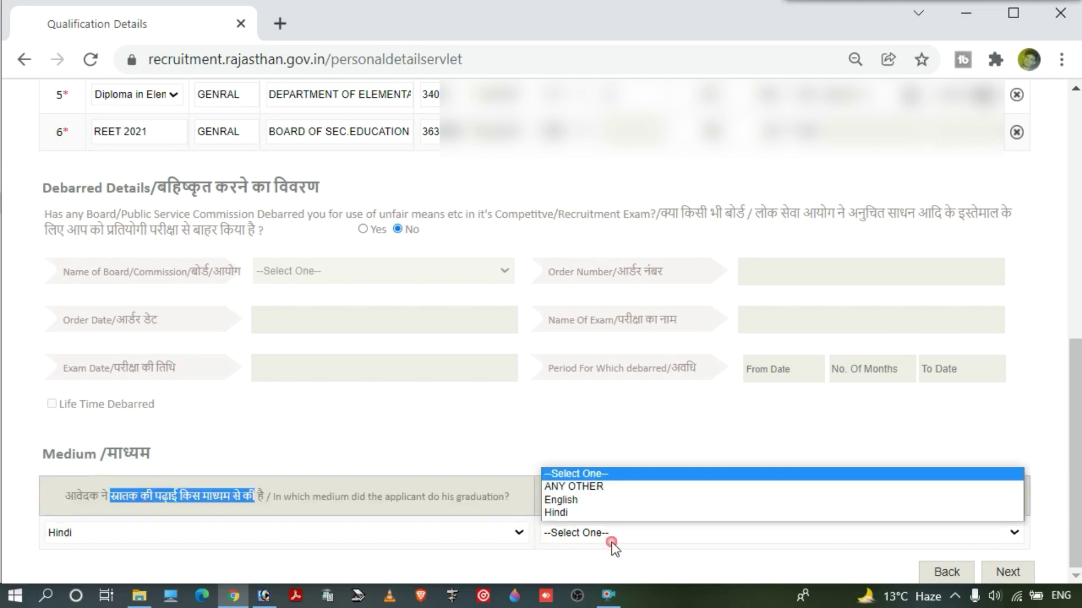
pyautogui.click(611, 514)
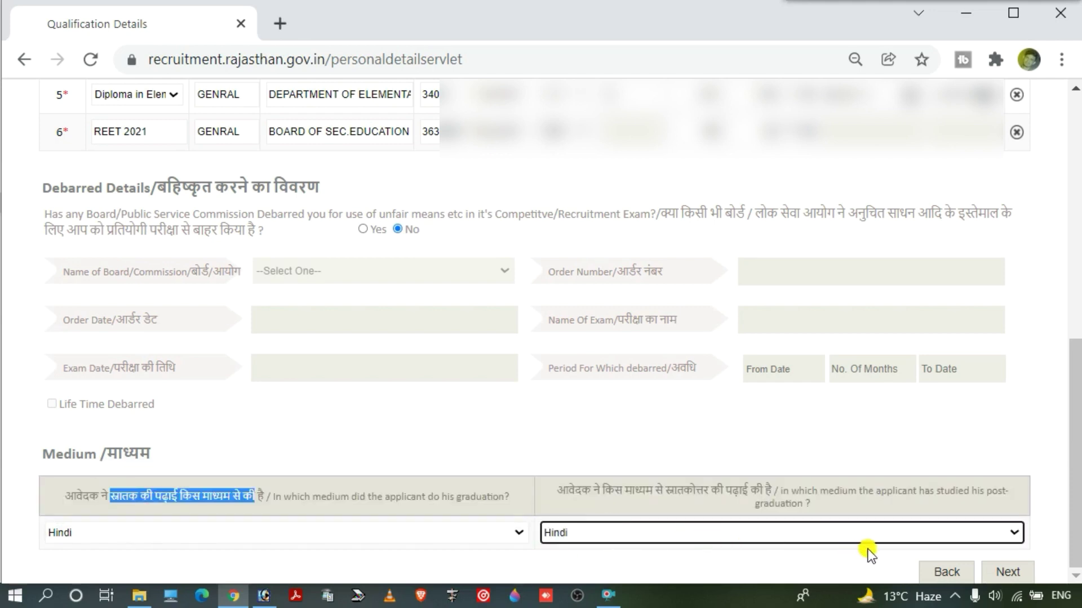
pyautogui.click(1017, 570)
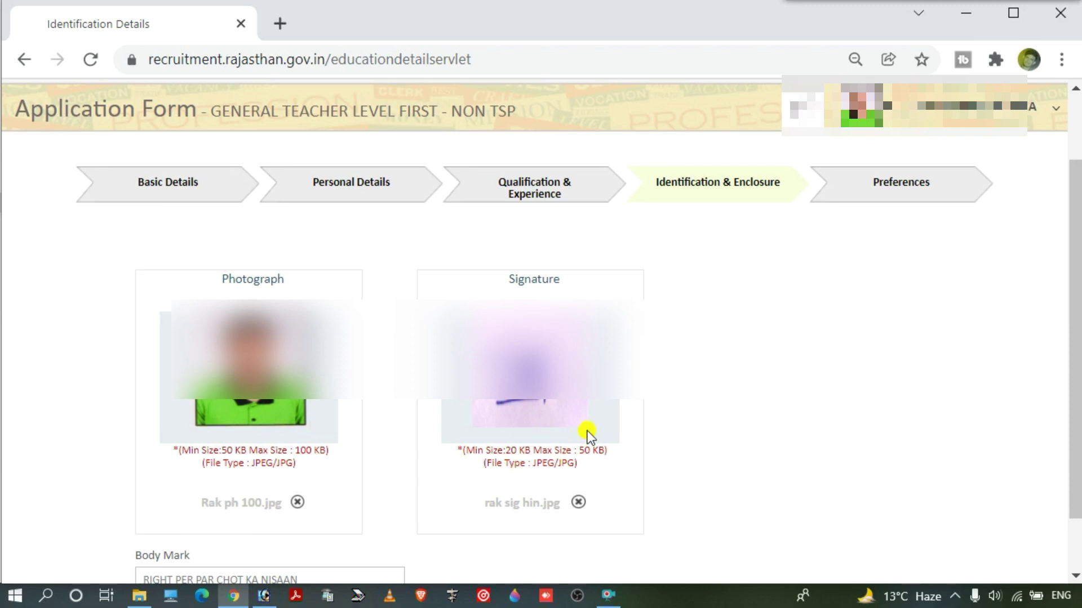
# Step: Check the file size limits for the photograph and signature, keep the existing uploads and body mark, and continue to the Preferences page
pyautogui.moveTo(220, 449); pyautogui.dragTo(322, 451)
pyautogui.click(319, 451)
pyautogui.moveTo(505, 450)
pyautogui.mouseDown()
pyautogui.moveTo(601, 452)
pyautogui.moveTo(569, 464)
pyautogui.mouseUp()
pyautogui.scroll(-1, 266, 507)
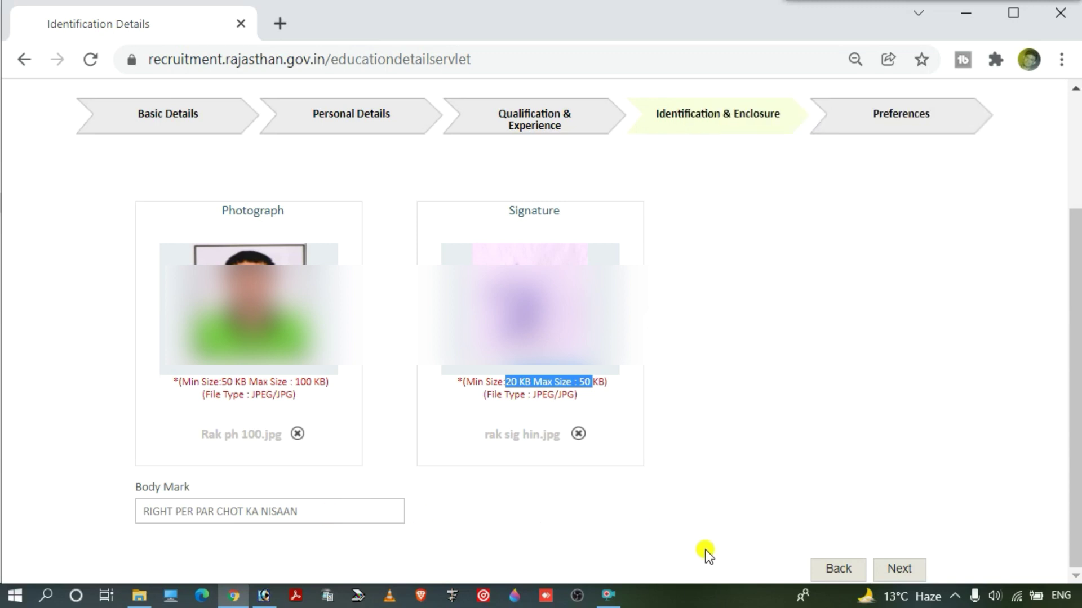
pyautogui.click(904, 568)
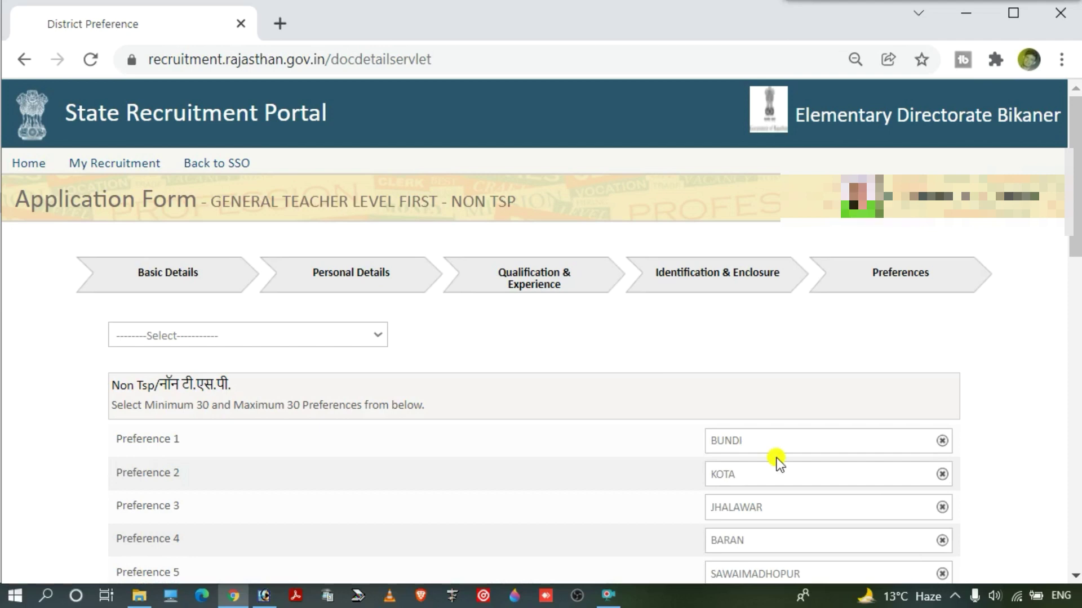
# Step: Review the Non TSP district options and district preferences 1 to 30, keep their order, and continue to the application preview
pyautogui.scroll(-2, 776, 462)
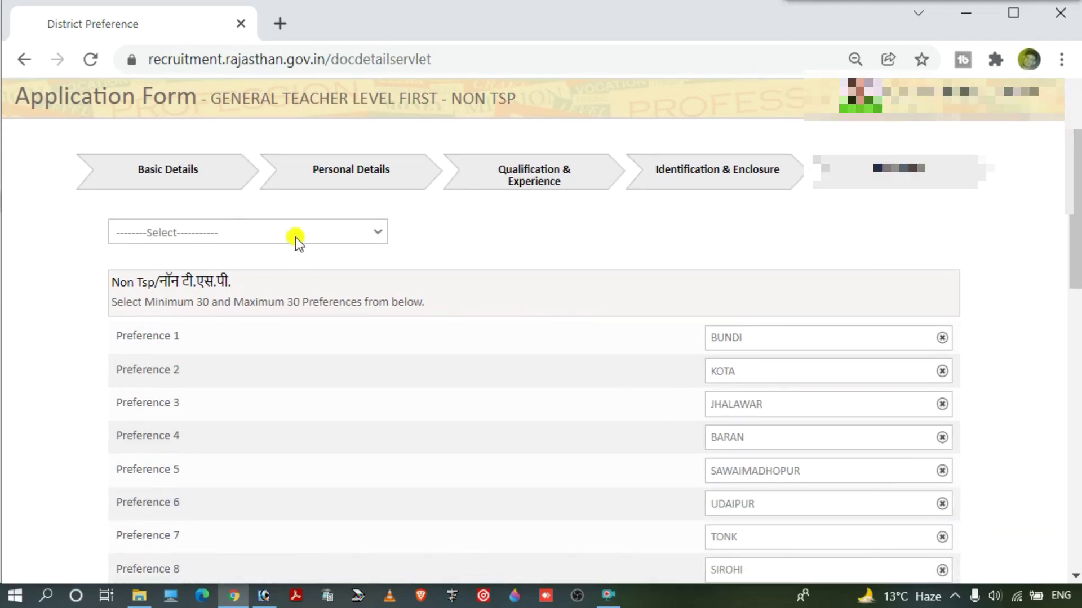
pyautogui.scroll(-1, 718, 335)
pyautogui.scroll(2, 572, 386)
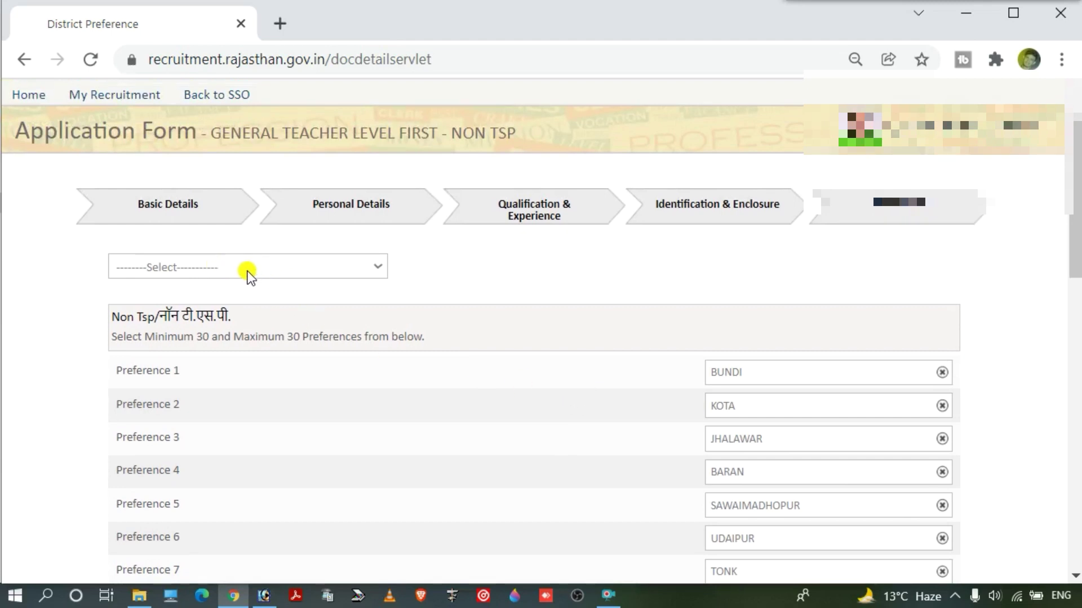
pyautogui.click(263, 269)
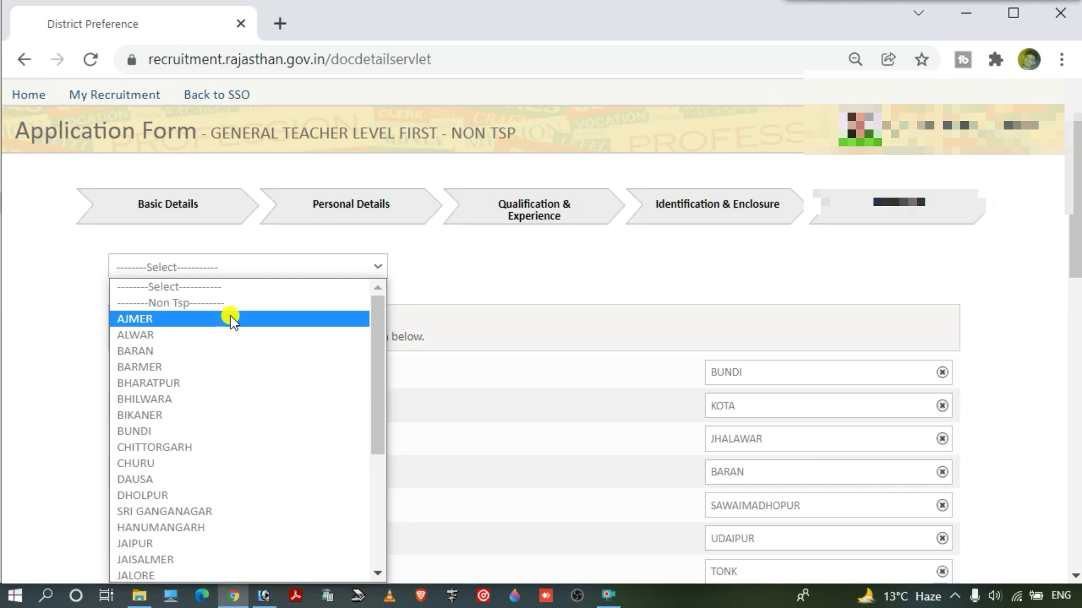
pyautogui.click(565, 394)
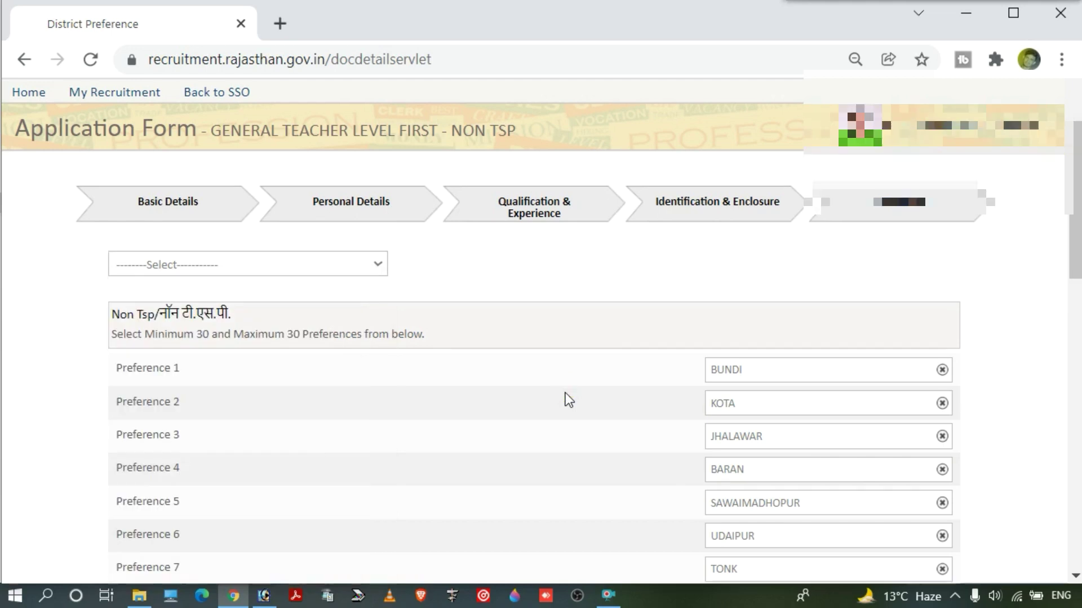
pyautogui.scroll(-5, 744, 362)
pyautogui.scroll(-7, 741, 362)
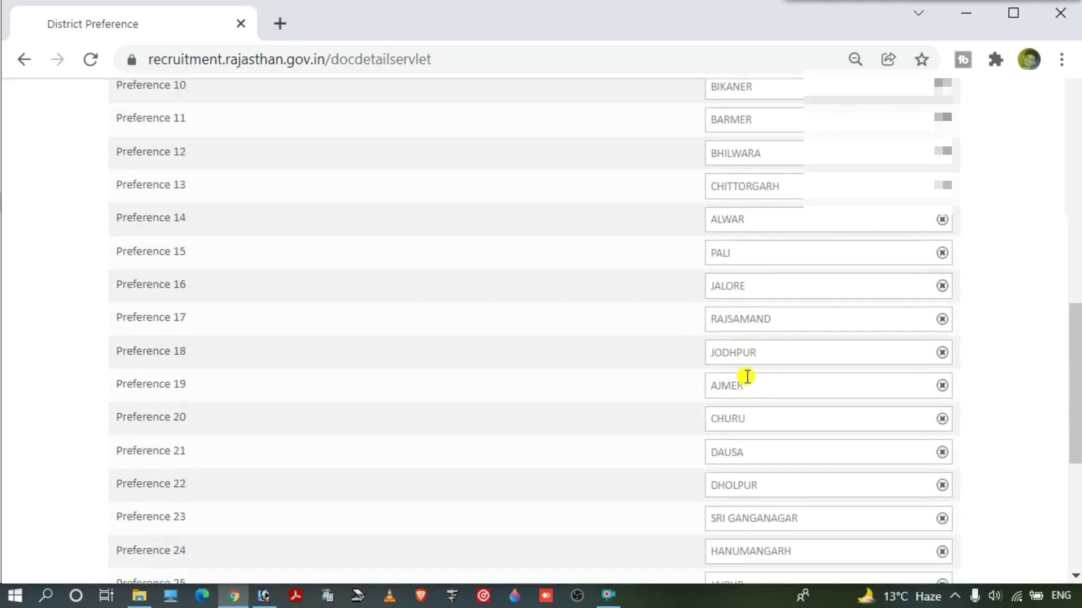
pyautogui.scroll(-3, 758, 394)
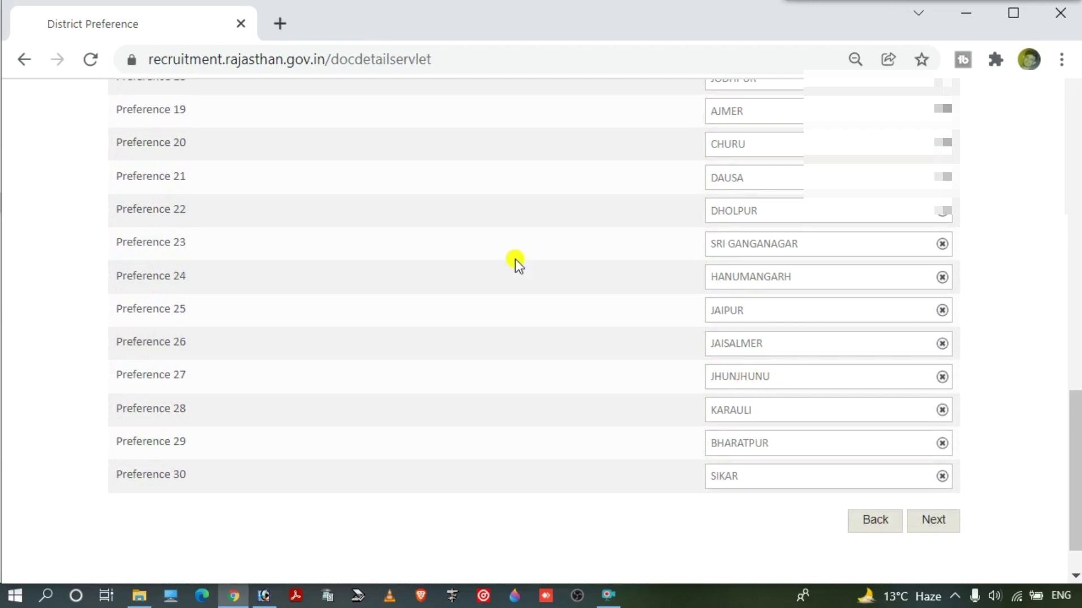
pyautogui.click(944, 522)
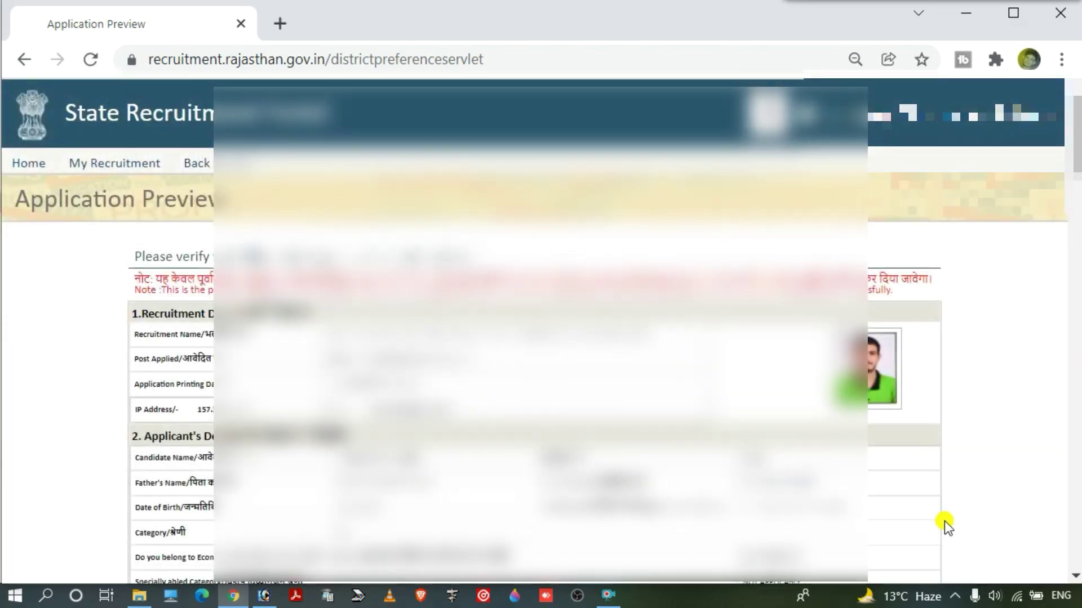
# Step: Review the application preview from recruitment details through the declaration, and make the final submission of the application
pyautogui.scroll(-1, 688, 446)
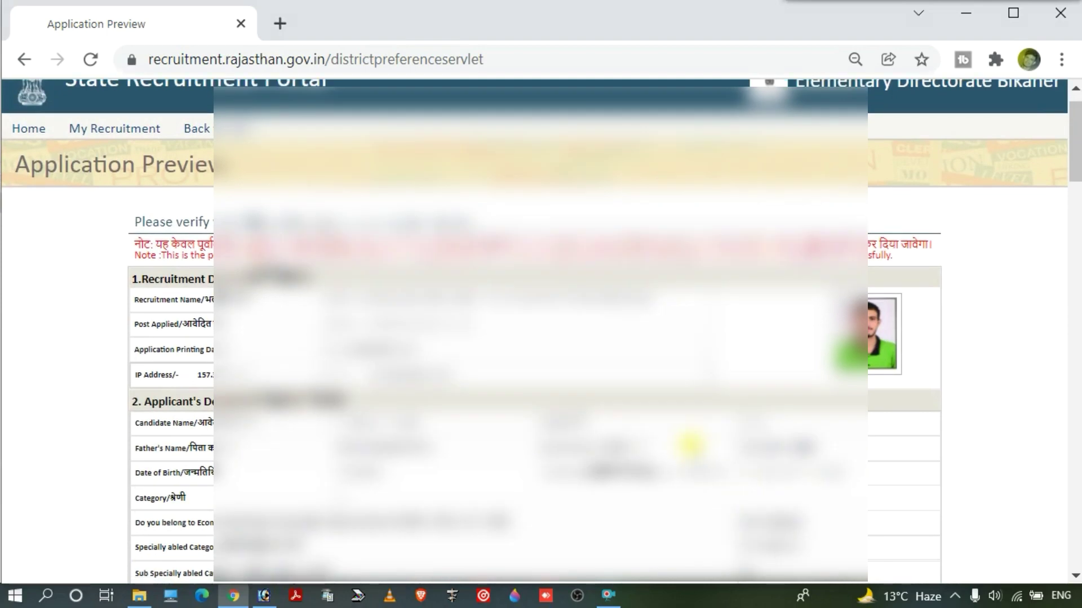
pyautogui.scroll(-2, 689, 446)
pyautogui.scroll(-10, 689, 446)
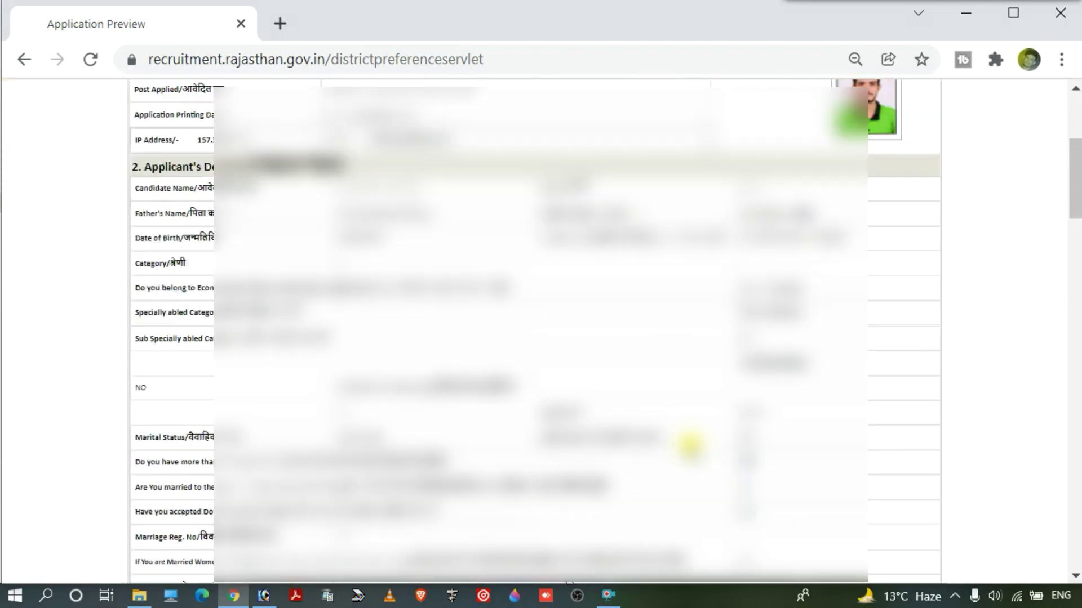
pyautogui.scroll(-2, 625, 326)
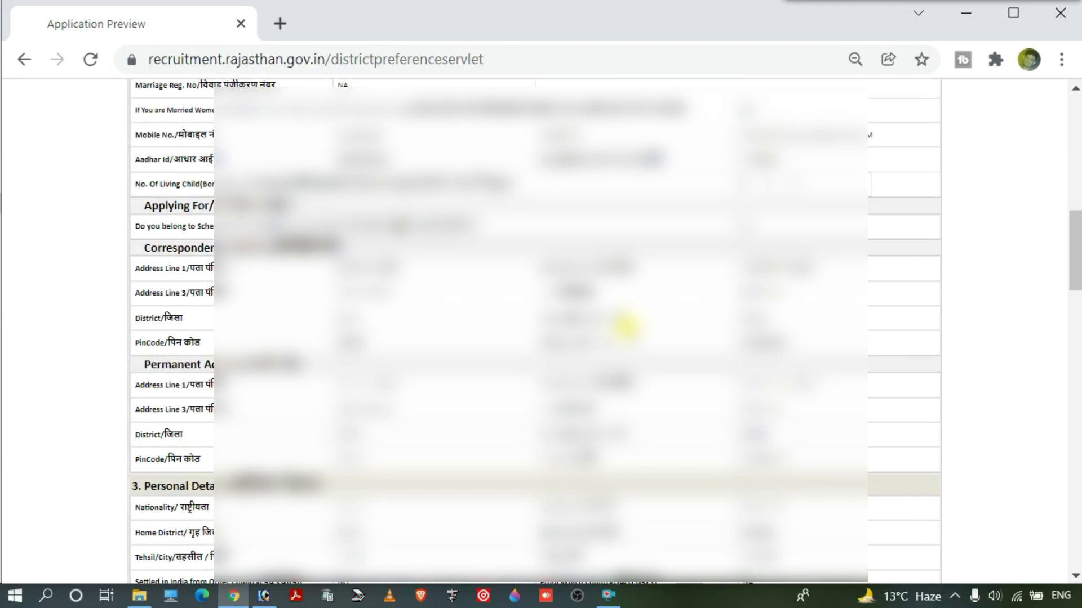
pyautogui.scroll(-20, 624, 326)
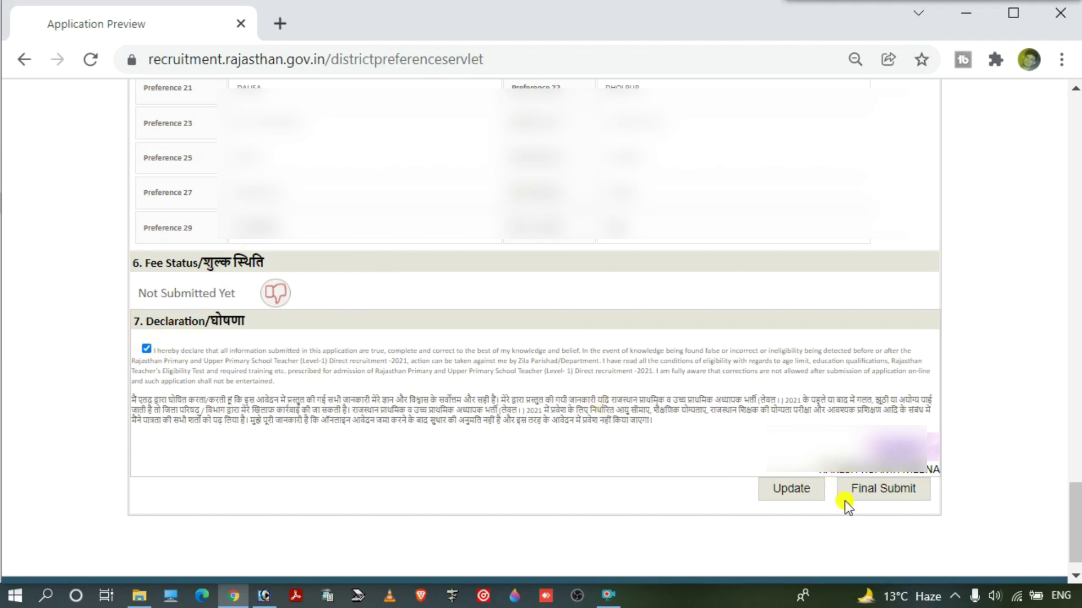
pyautogui.click(887, 489)
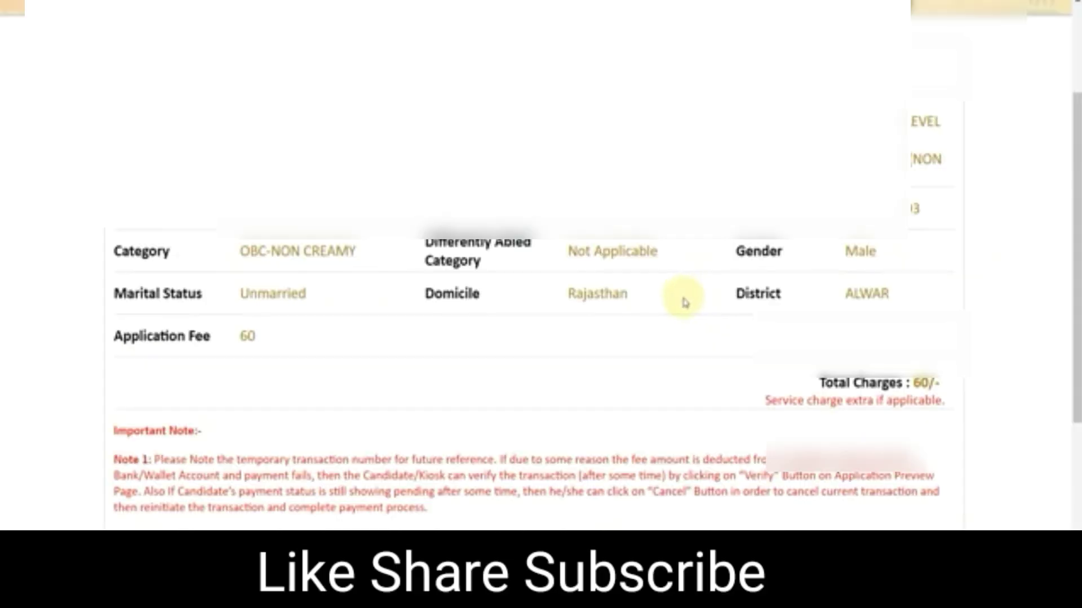
# Step: Review the application fee details and notes, and accept the notice against refreshing, closing or going back during payment
pyautogui.scroll(-3, 700, 301)
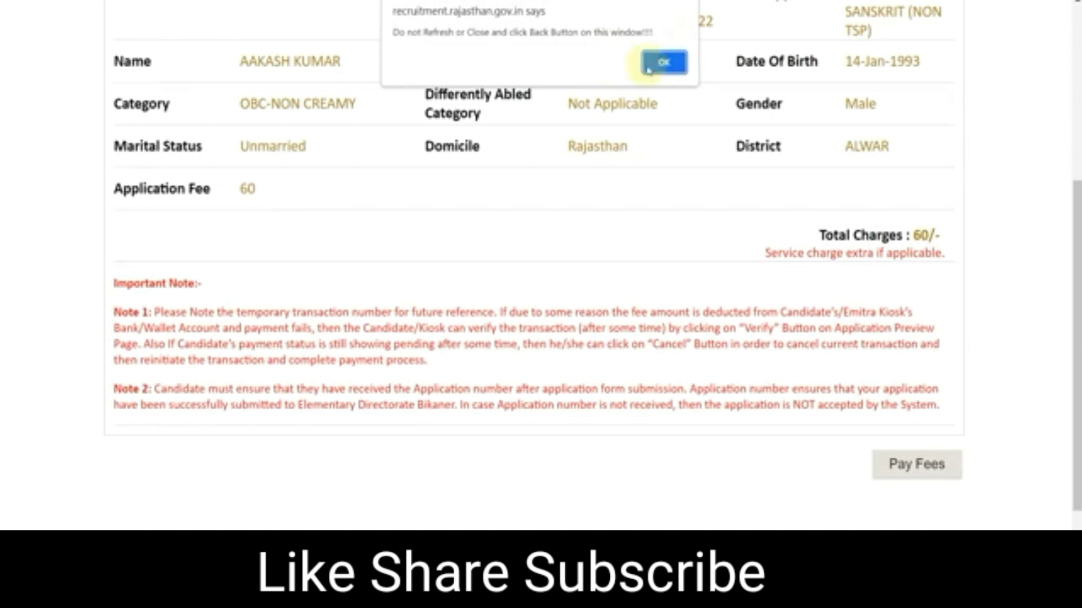
pyautogui.click(658, 63)
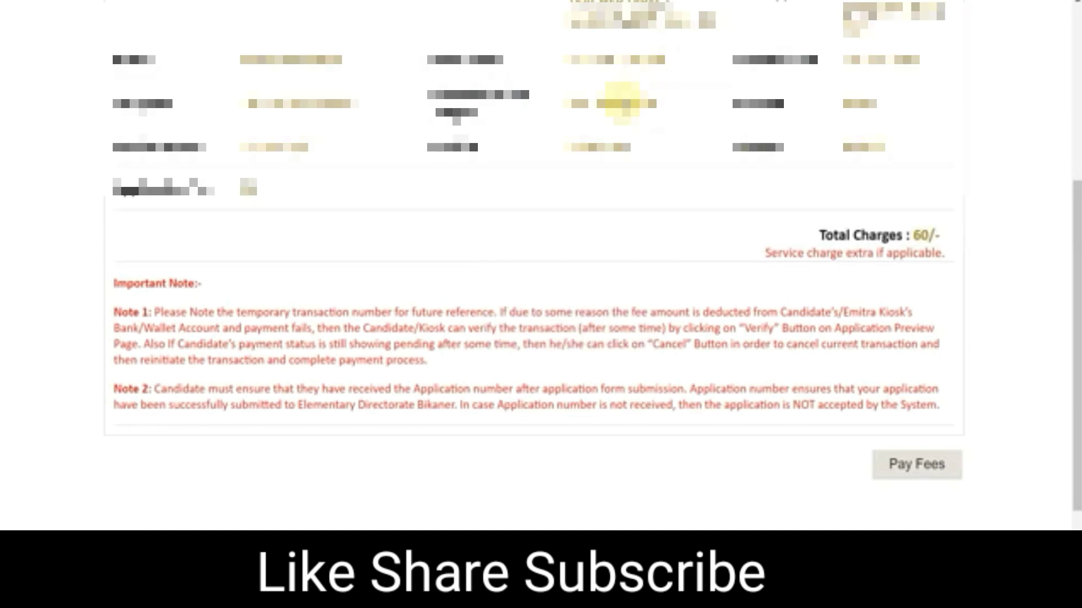